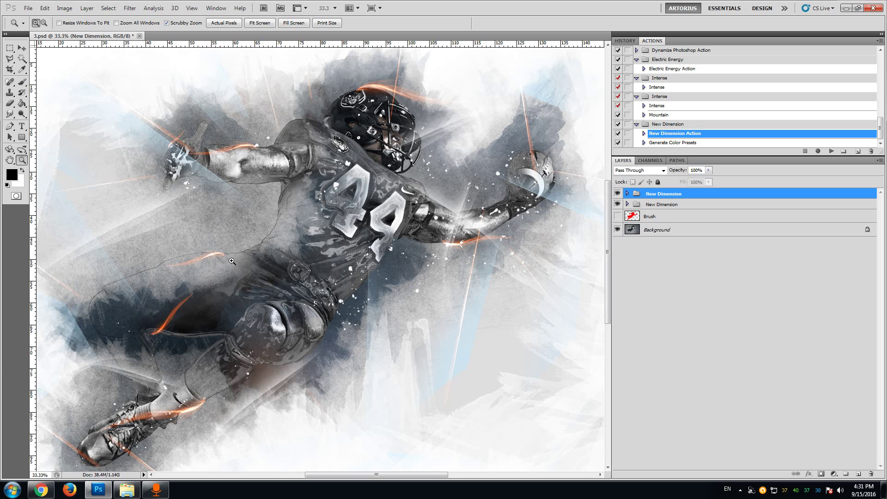
# Hide both New Dimension groups, toggling the upper one to compare the effect with the original photo.
pyautogui.click(617, 194)
pyautogui.click(618, 205)
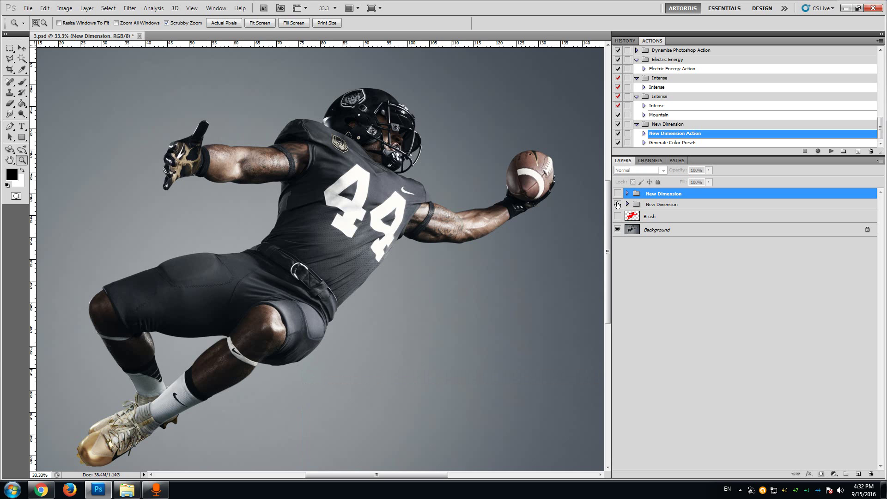
pyautogui.moveTo(608, 199); pyautogui.dragTo(606, 203)
pyautogui.click(618, 194)
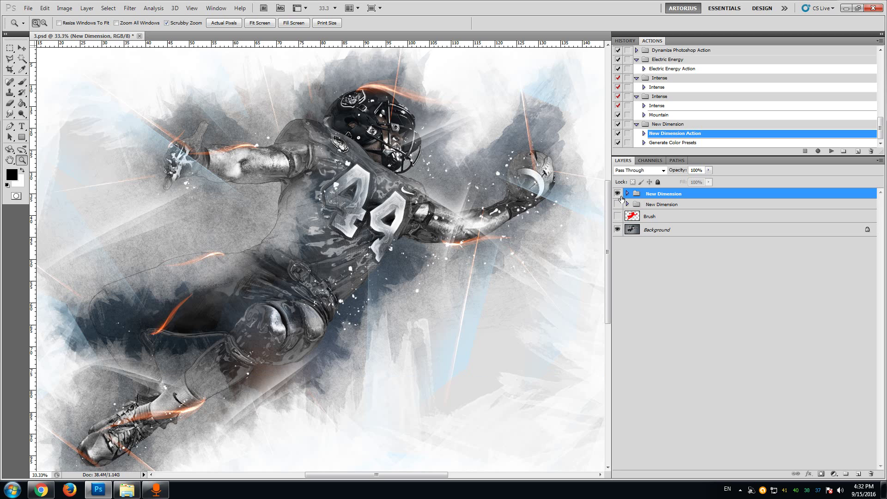
pyautogui.click(618, 195)
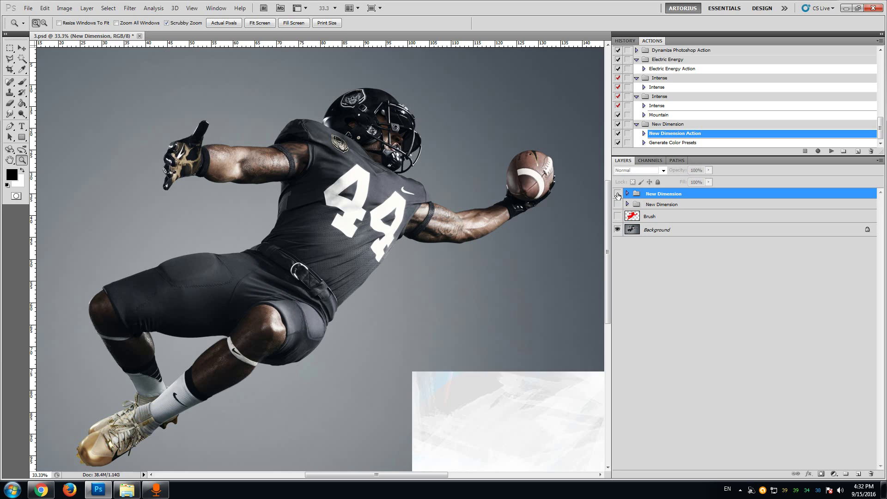
# Select the Brush layer and toggle its visibility to compare the red painted silhouette with the football player.
pyautogui.click(617, 219)
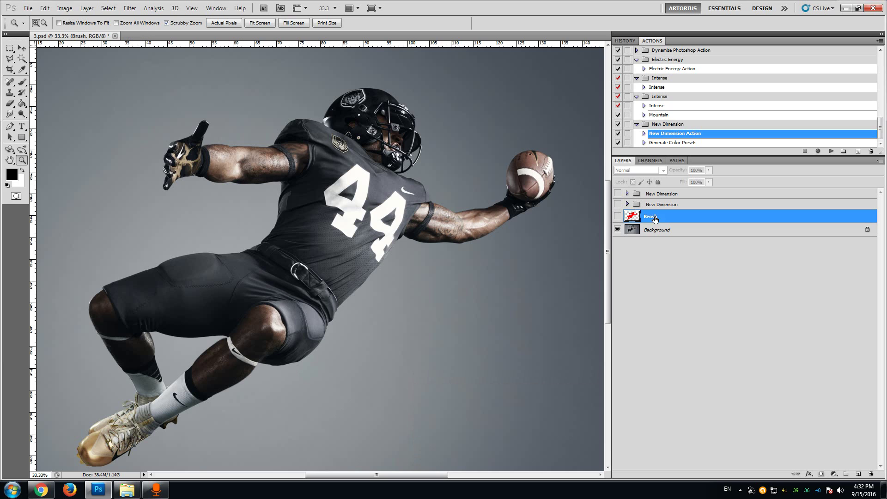
pyautogui.click(617, 217)
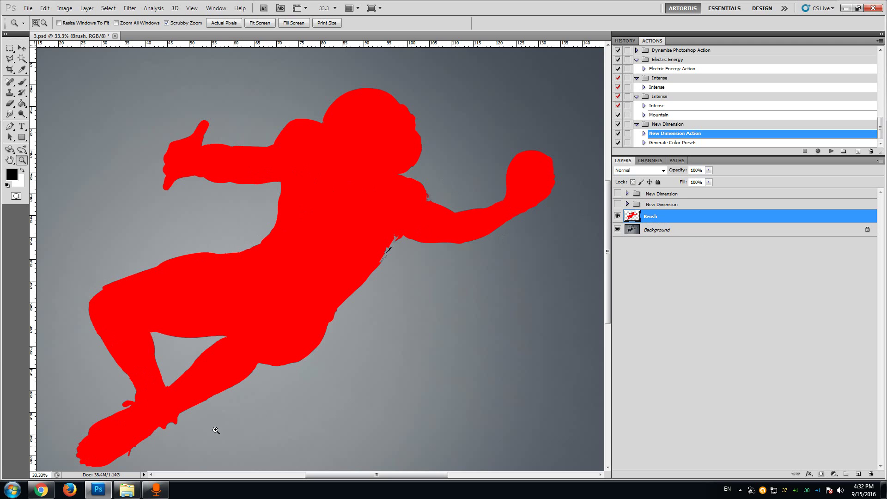
pyautogui.click(617, 216)
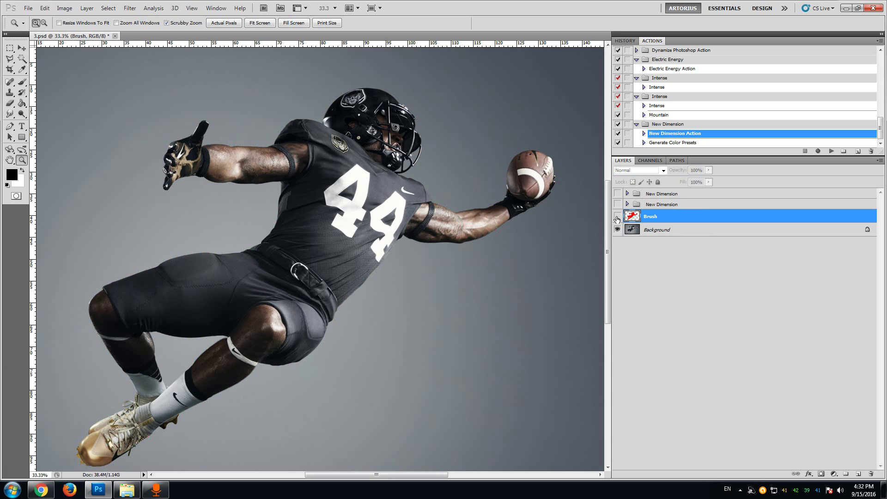
pyautogui.click(618, 216)
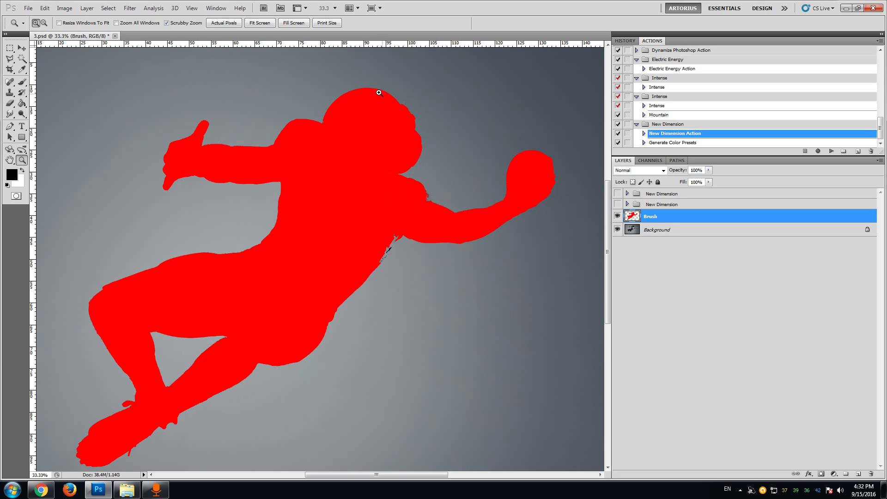
pyautogui.click(617, 216)
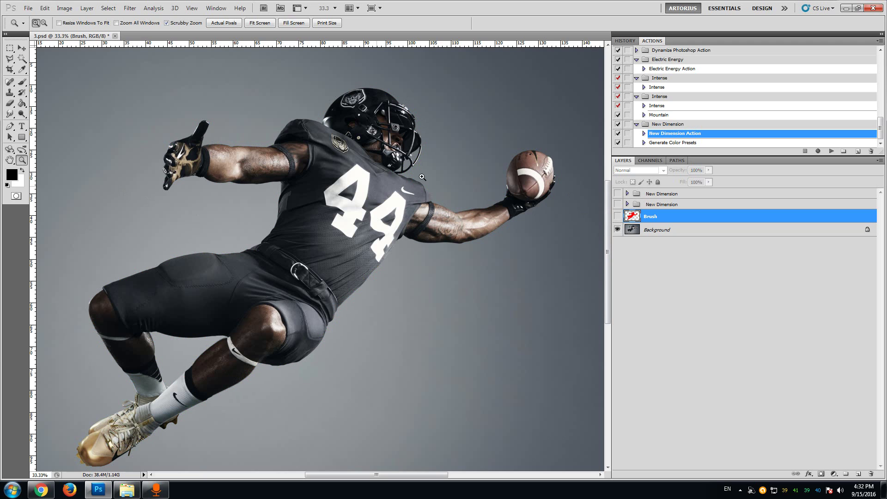
# Show the upper New Dimension group again and expand it to list its layers.
pyautogui.click(617, 194)
pyautogui.click(651, 196)
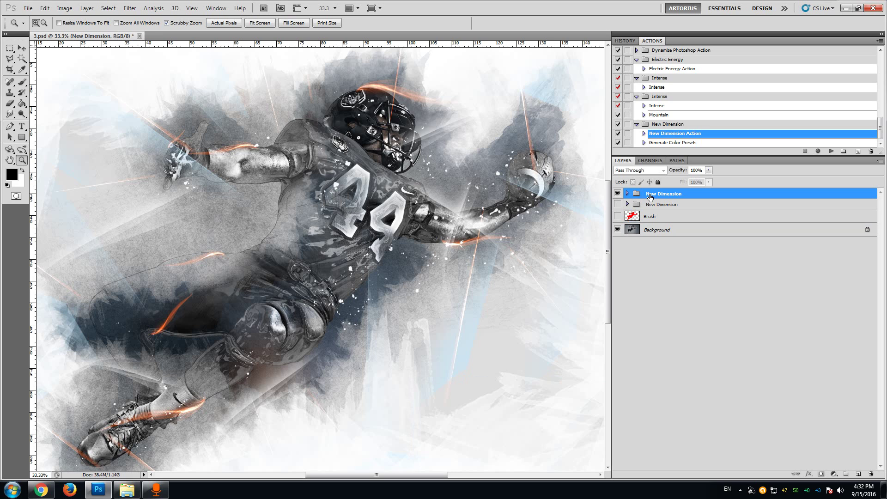
pyautogui.click(626, 194)
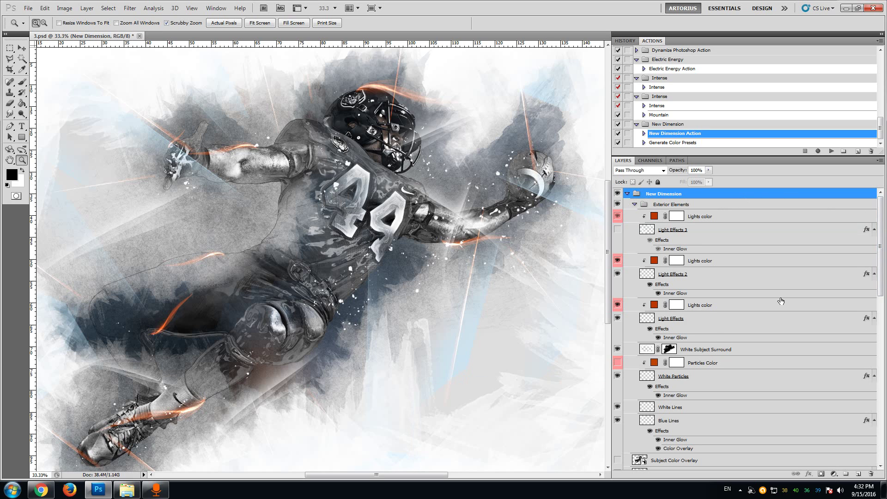
# Select the layer mask of the Brush Mask to Hide Subject group near the end of the New Dimension group.
pyautogui.moveTo(886, 222); pyautogui.dragTo(885, 379)
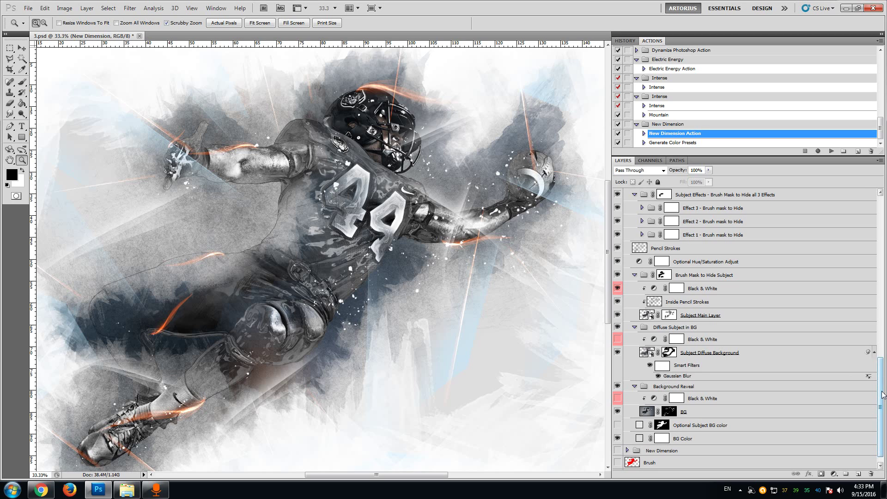
pyautogui.moveTo(883, 396); pyautogui.dragTo(882, 401)
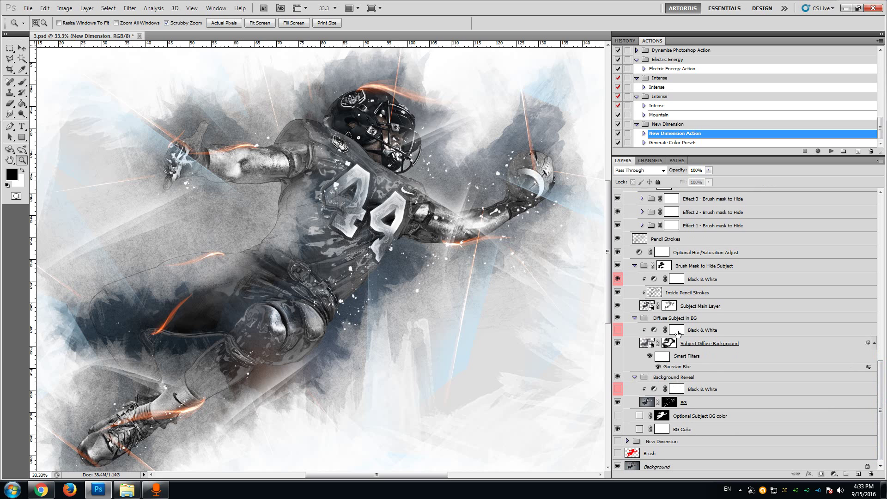
pyautogui.click(666, 267)
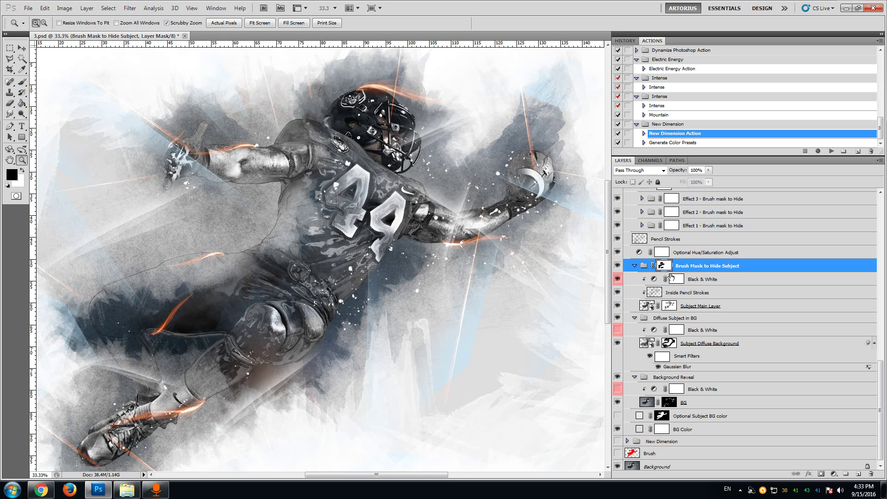
# Select the masks of the Effect 1, Effect 2 and Effect 3 groups in turn, ending on the parent Subject Effects group's mask.
pyautogui.scroll(1, 677, 289)
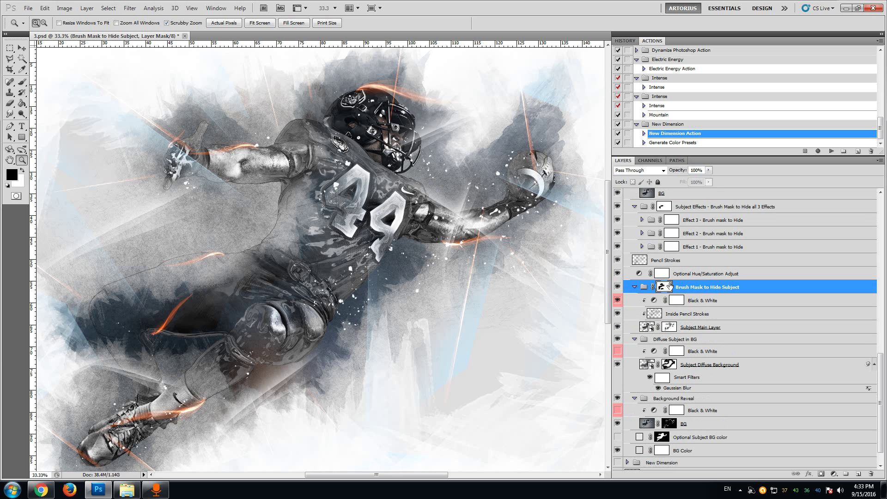
pyautogui.scroll(2, 670, 286)
pyautogui.click(671, 289)
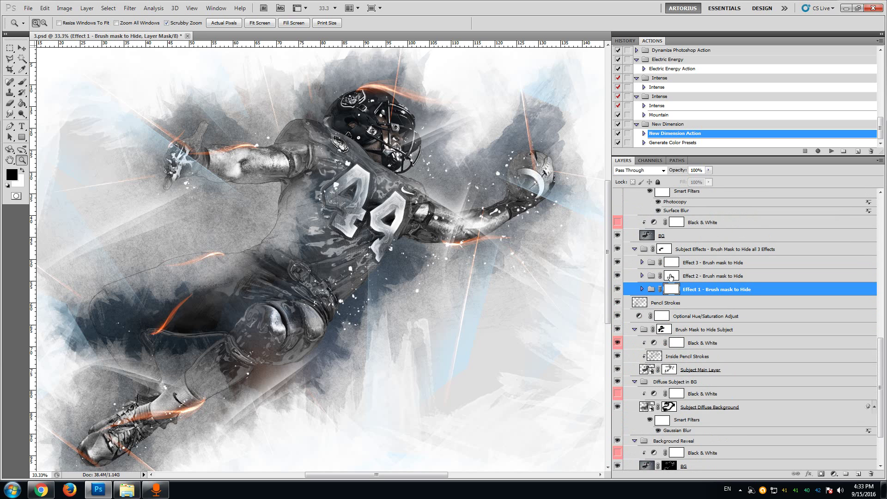
pyautogui.click(671, 276)
pyautogui.click(671, 264)
pyautogui.click(661, 250)
# Select the layer mask of the Brush Mask to Reveal Unaltered Subject group.
pyautogui.scroll(2, 687, 281)
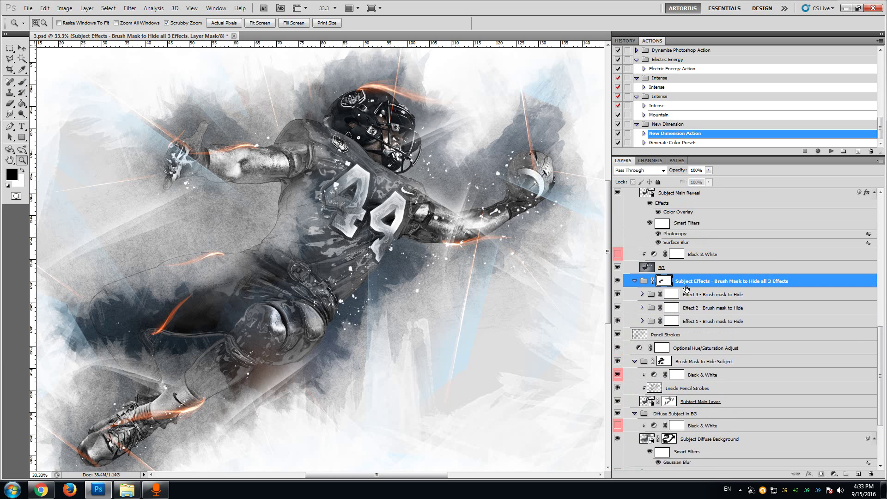
pyautogui.scroll(5, 686, 289)
pyautogui.click(664, 252)
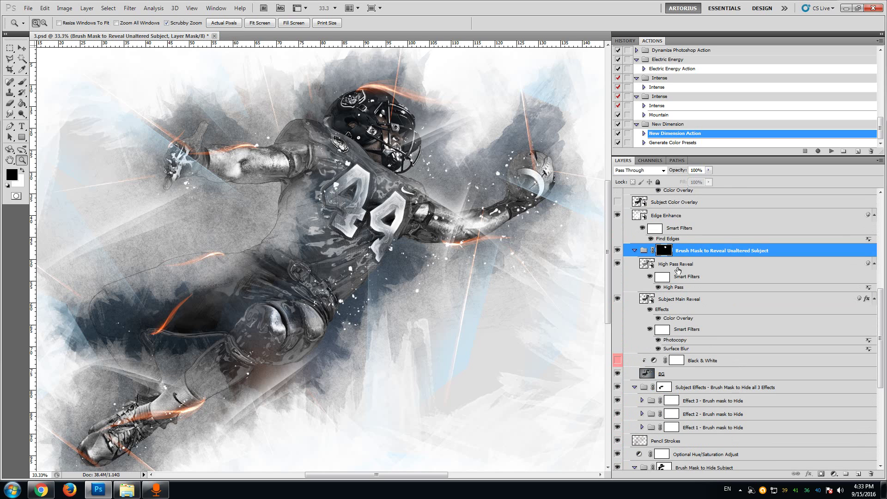
# Change the Lights color fill clipped to the Light Effects layer to green, hex 3abc00.
pyautogui.scroll(2, 691, 295)
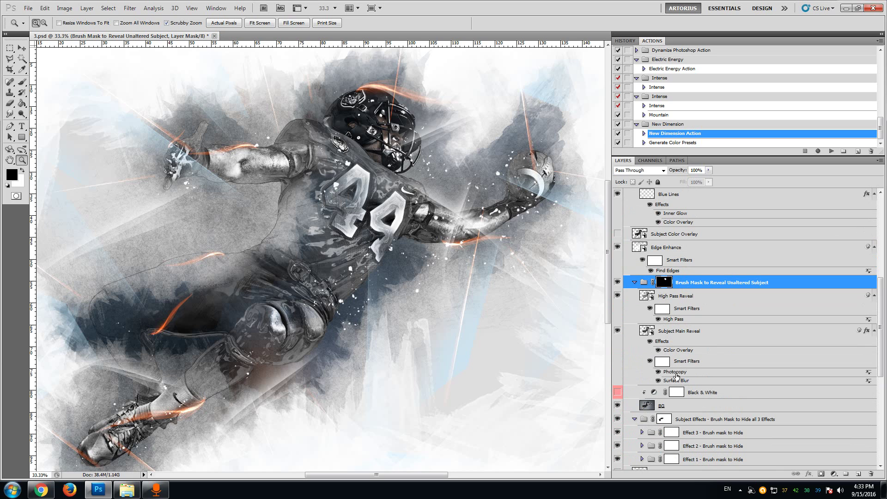
pyautogui.scroll(4, 876, 289)
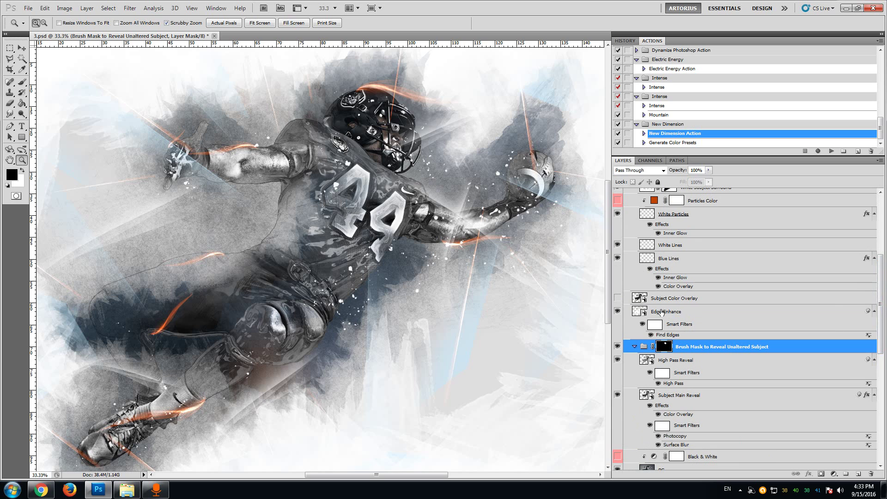
pyautogui.scroll(8, 661, 311)
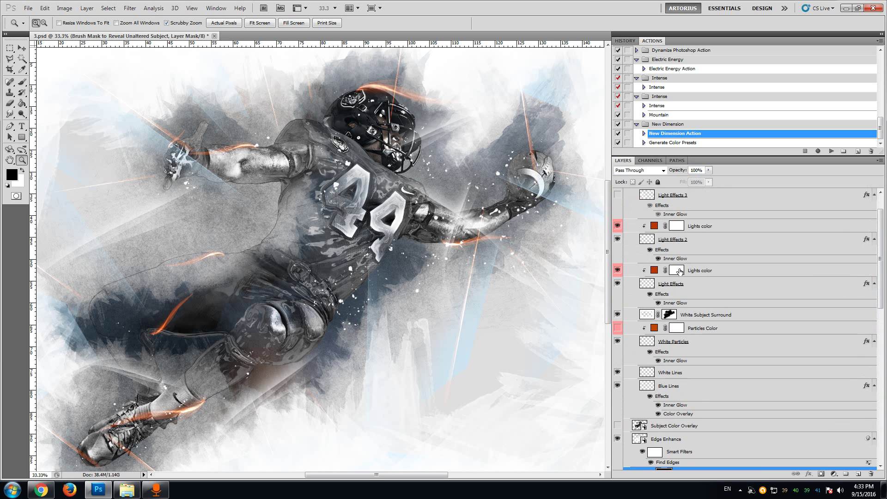
pyautogui.scroll(1, 657, 252)
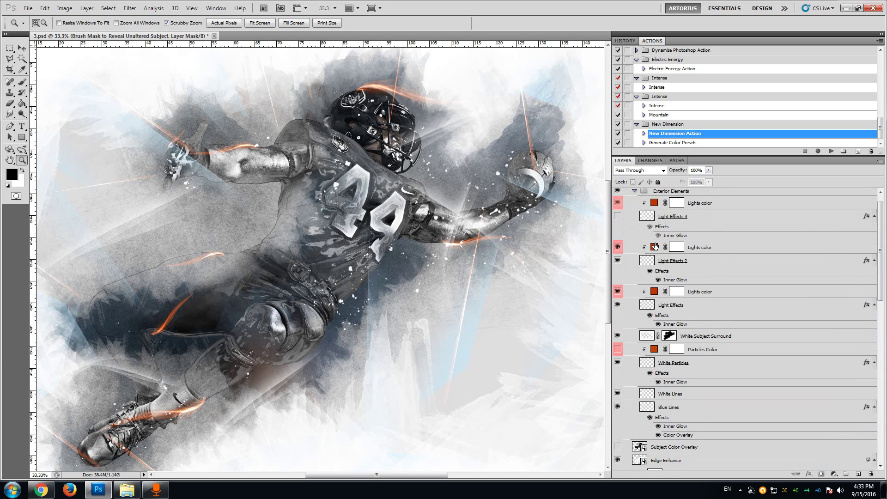
pyautogui.doubleClick(654, 291)
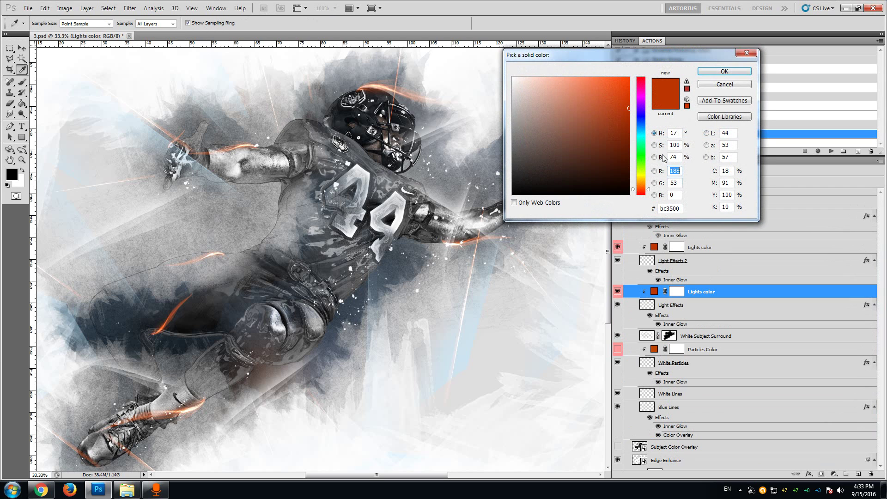
pyautogui.moveTo(642, 123); pyautogui.dragTo(640, 129)
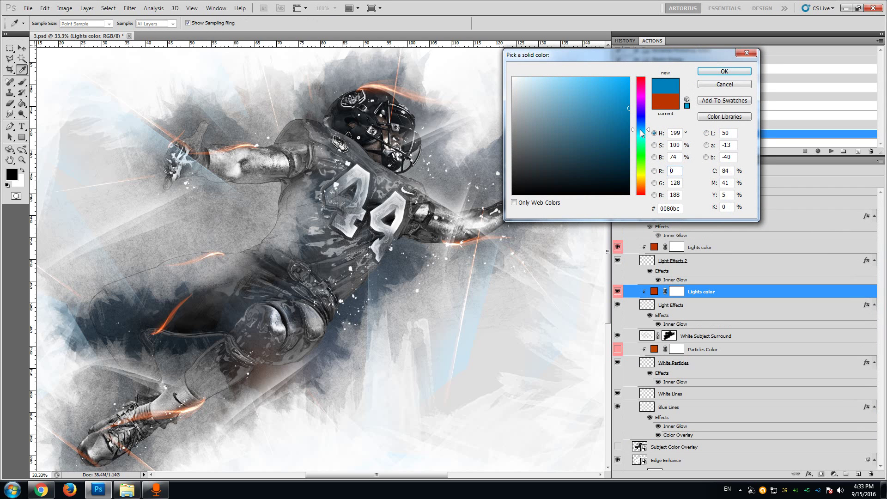
pyautogui.click(638, 161)
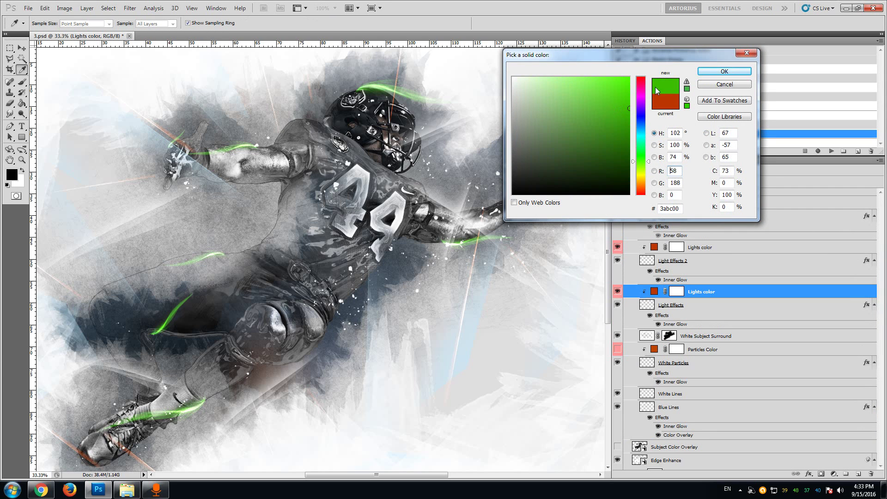
pyautogui.click(723, 72)
pyautogui.press('z')
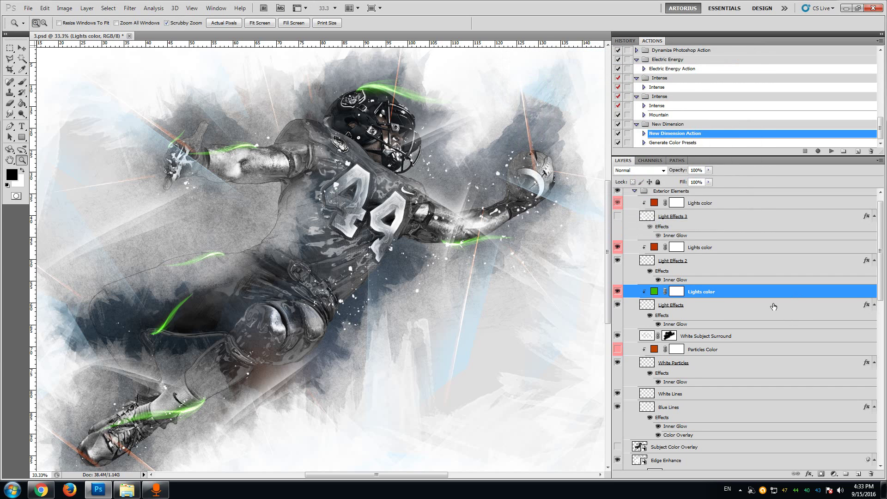
# Collapse the Exterior Elements and Brush Mask to Reveal Unaltered Subject groups.
pyautogui.scroll(-2, 781, 314)
pyautogui.moveTo(883, 281); pyautogui.dragTo(883, 249)
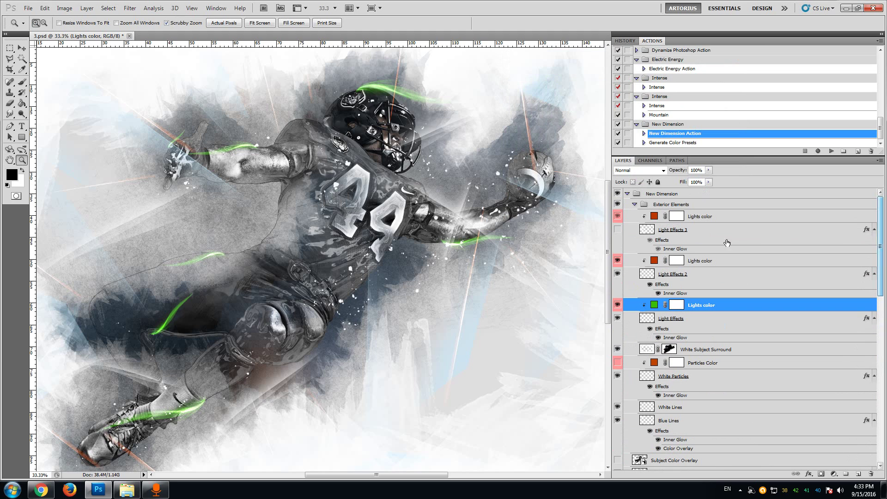
pyautogui.click(635, 205)
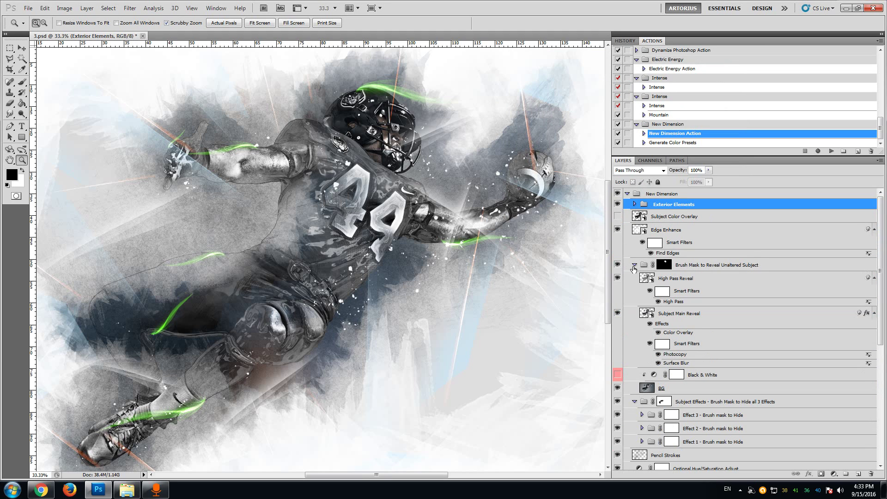
pyautogui.click(699, 268)
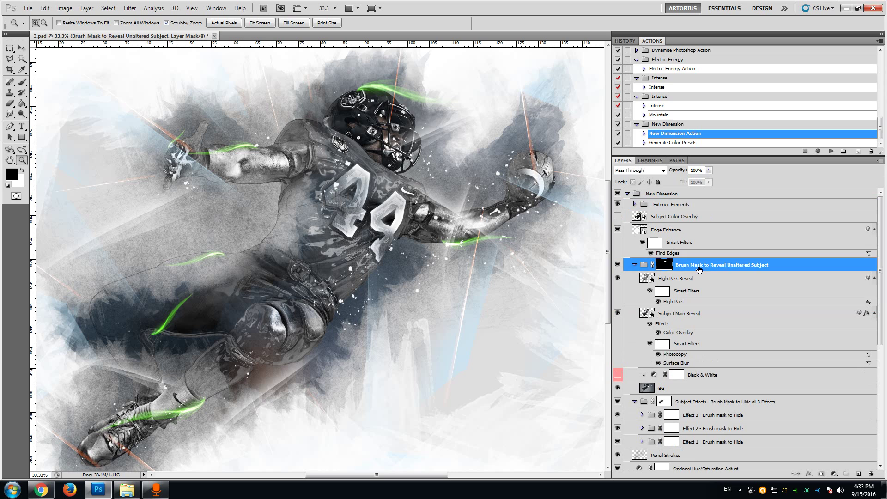
pyautogui.click(634, 264)
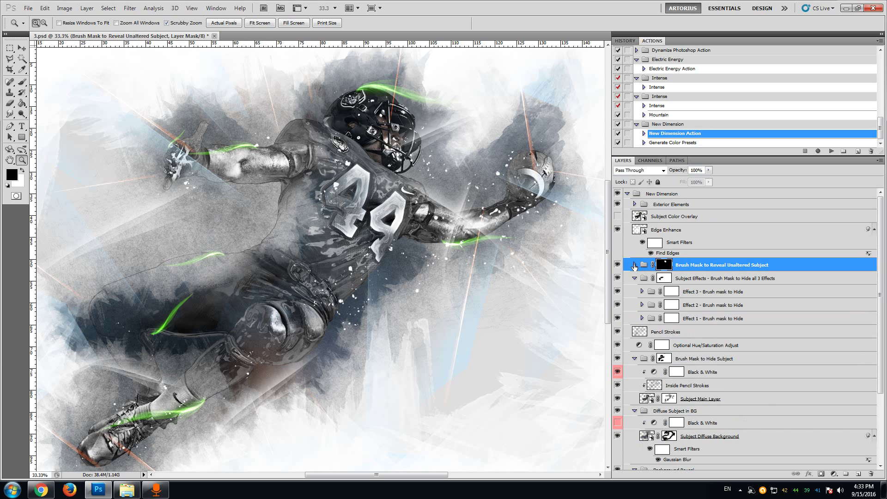
# Inspect the contents of the Effect 3 group, and collapse it and its parent Subject Effects group.
pyautogui.click(697, 279)
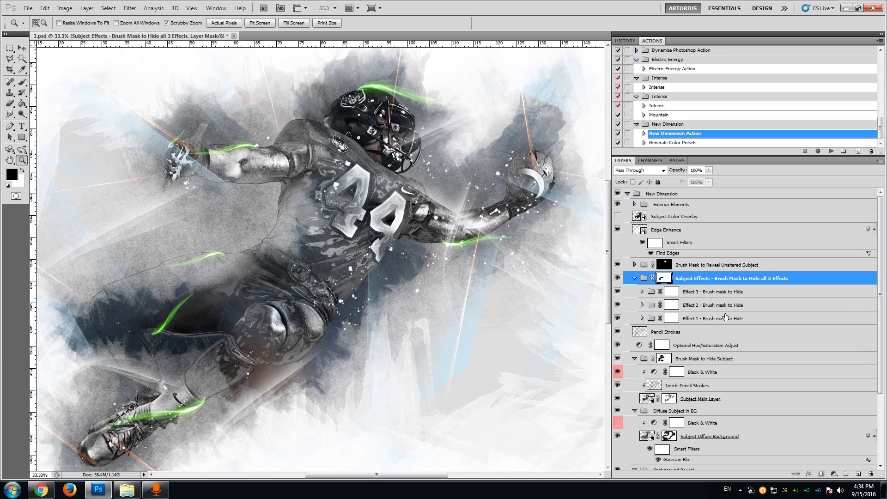
pyautogui.click(642, 292)
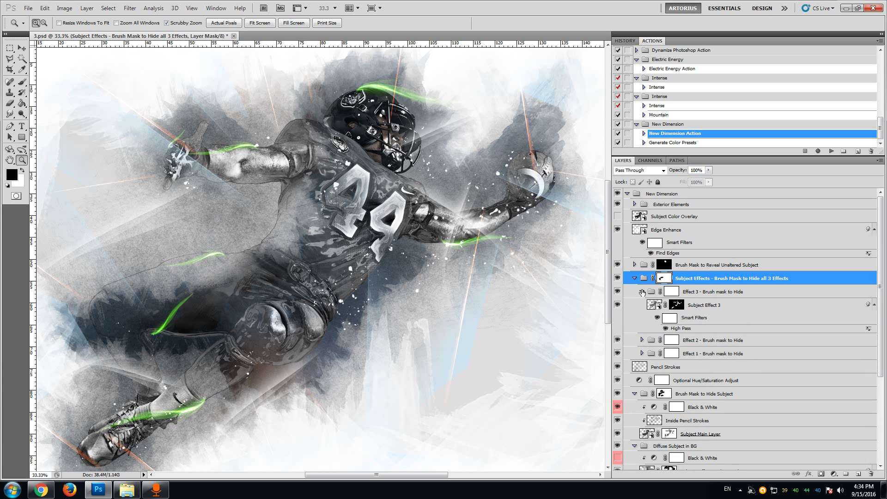
pyautogui.click(642, 292)
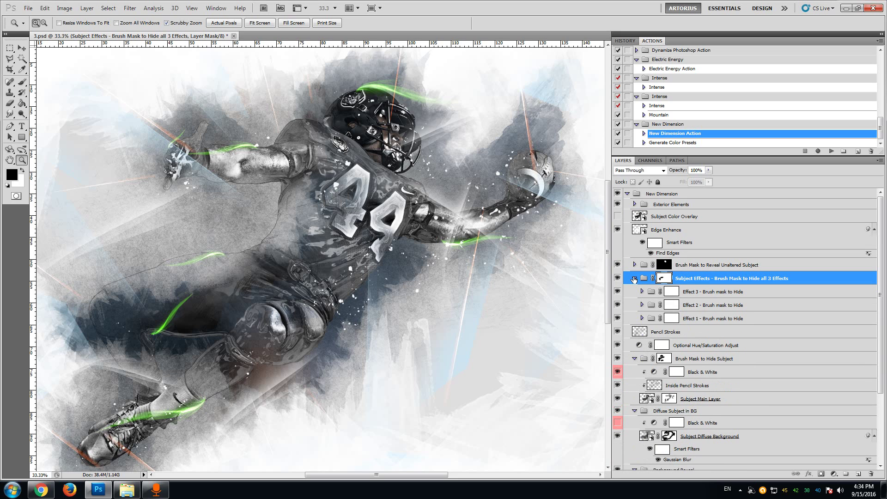
pyautogui.click(634, 278)
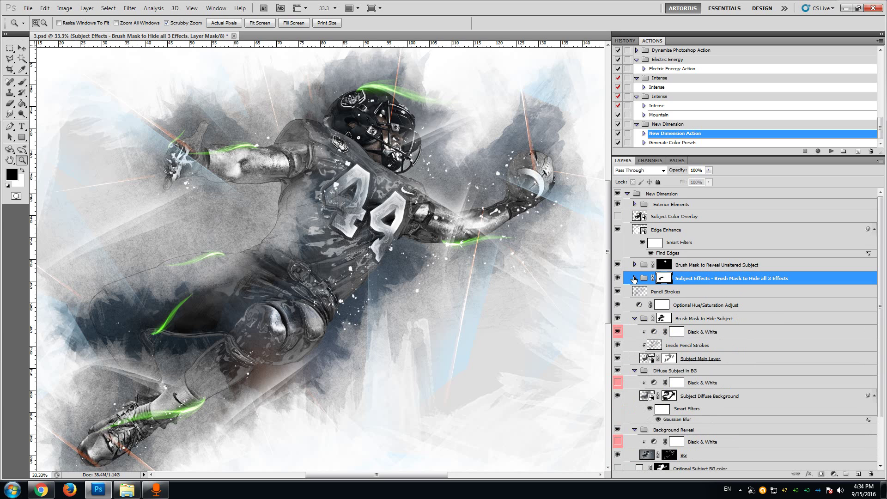
# Collapse the Brush Mask to Hide Subject, Diffuse Subject in BG and Background Reveal groups.
pyautogui.click(634, 320)
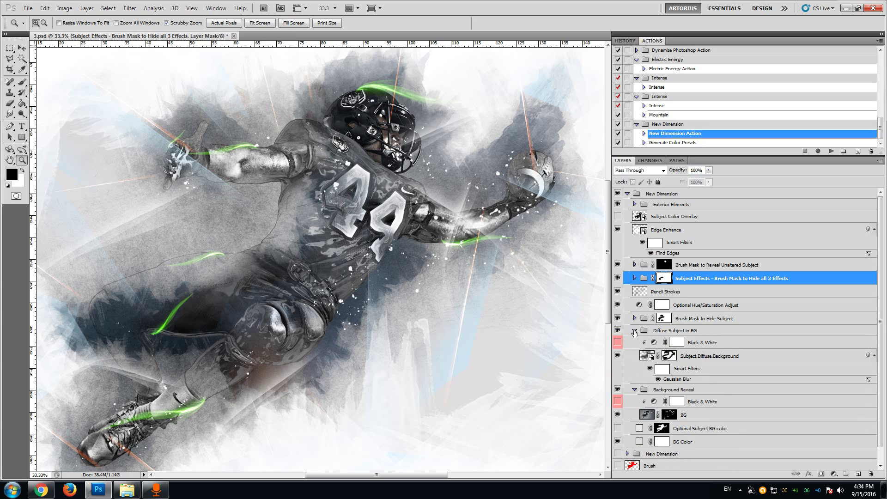
pyautogui.click(634, 330)
pyautogui.click(634, 341)
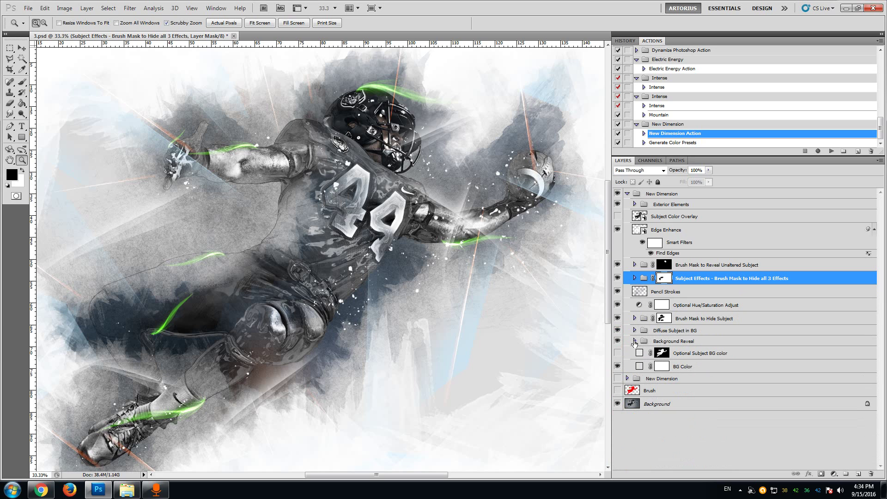
# Select the upper New Dimension group with all its layers, reduce the selection to the group, collapse it and hide it.
pyautogui.click(670, 196)
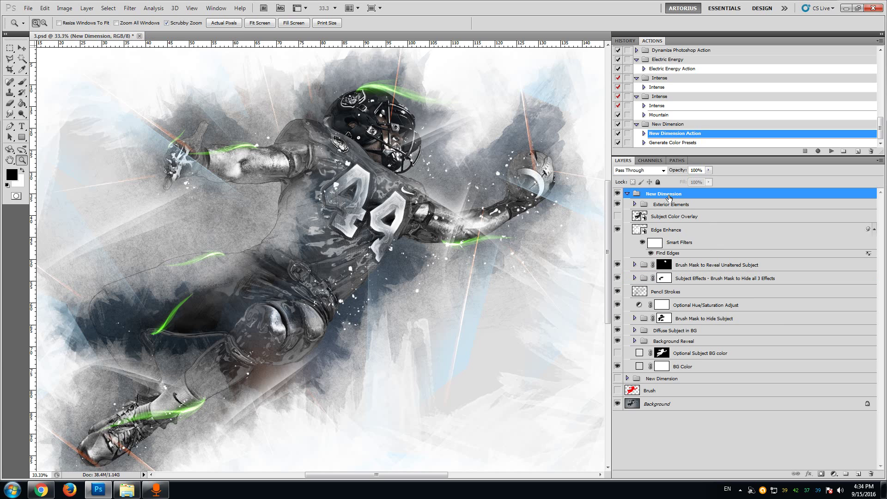
pyautogui.keyDown('shift'); pyautogui.click(688, 367); pyautogui.keyUp('shift')
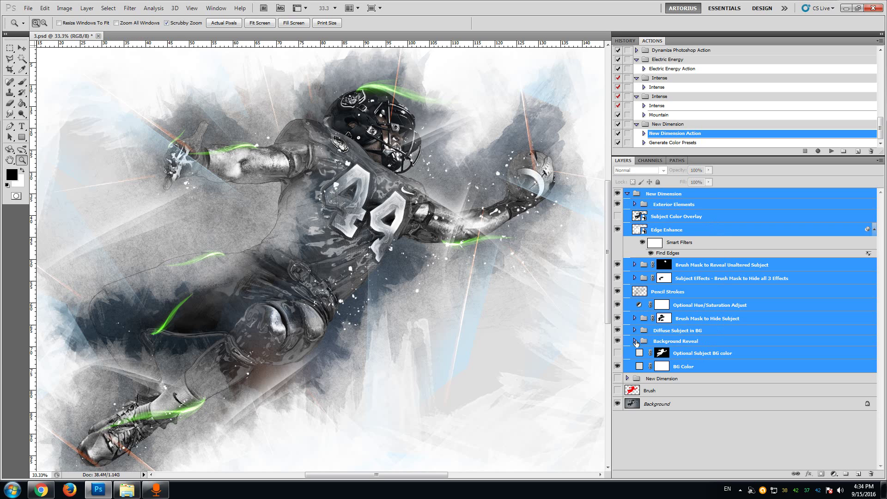
pyautogui.click(661, 194)
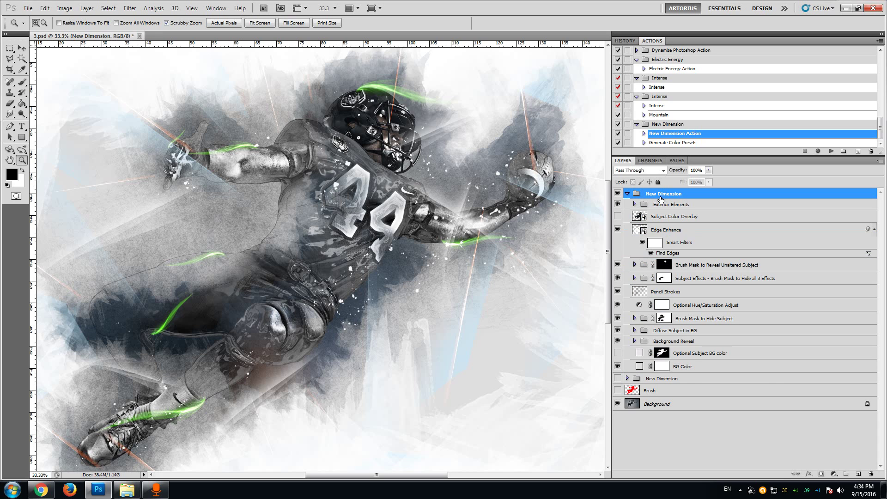
pyautogui.click(627, 194)
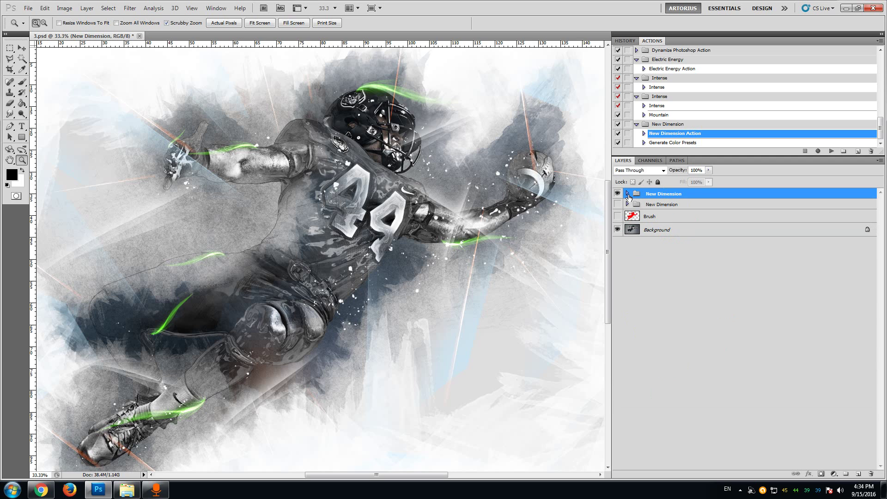
pyautogui.click(618, 194)
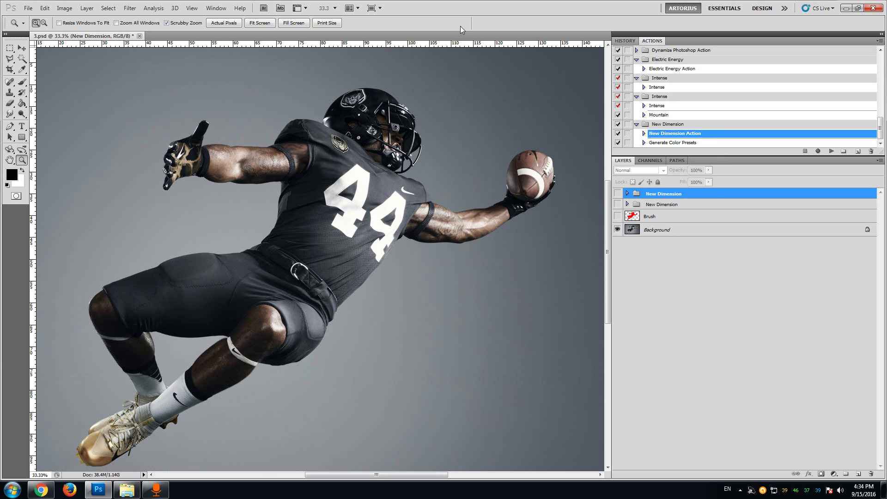
# Load the action file New Dimension Action.atn and select Generate Color Presets in the newly loaded New Dimension set.
pyautogui.click(215, 8)
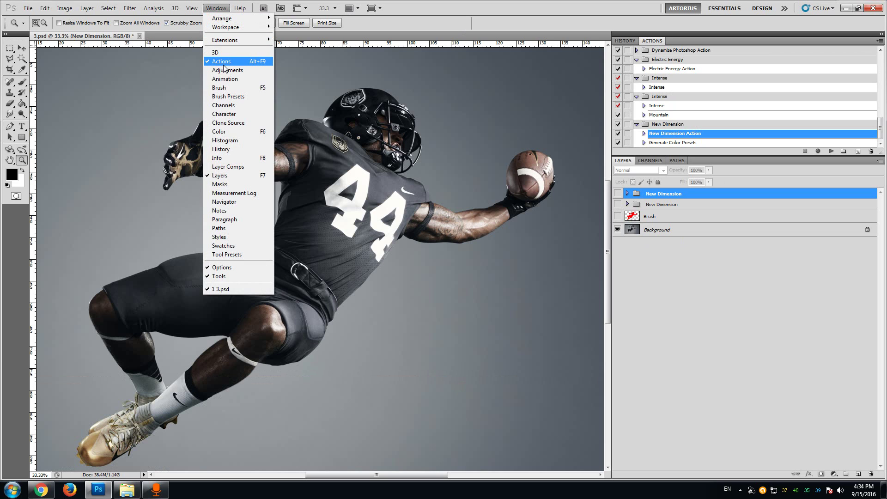
pyautogui.click(254, 62)
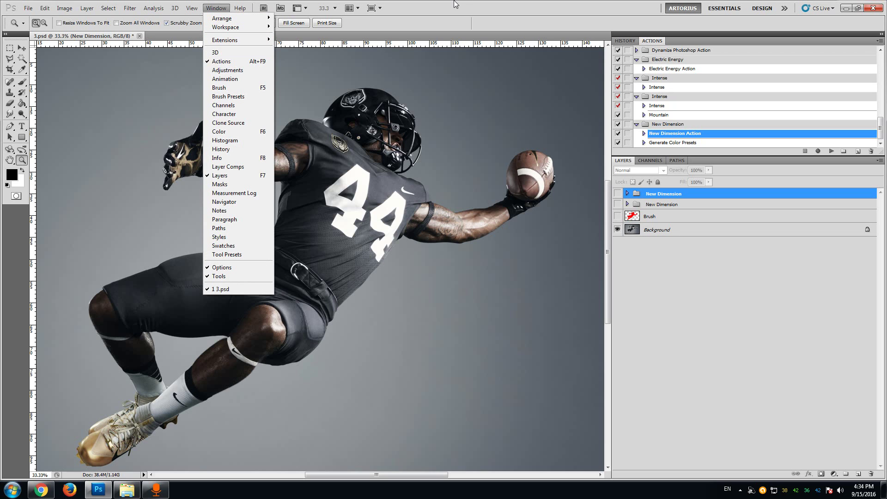
pyautogui.click(879, 41)
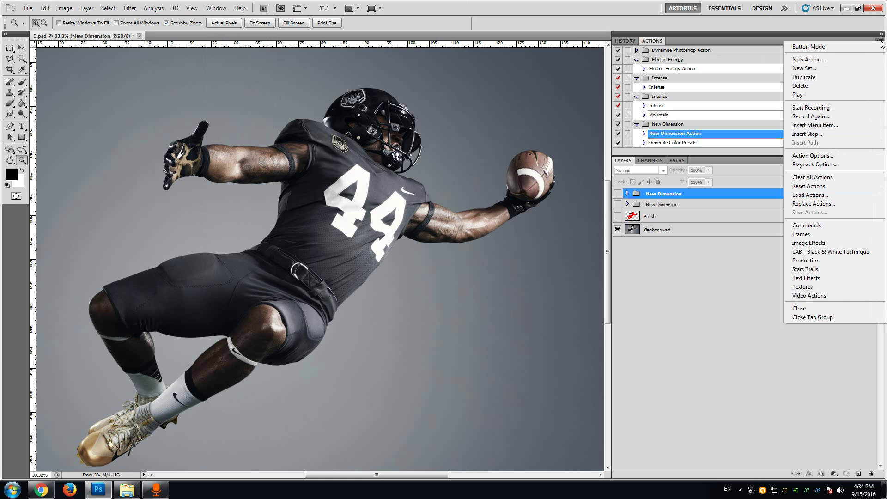
pyautogui.click(821, 197)
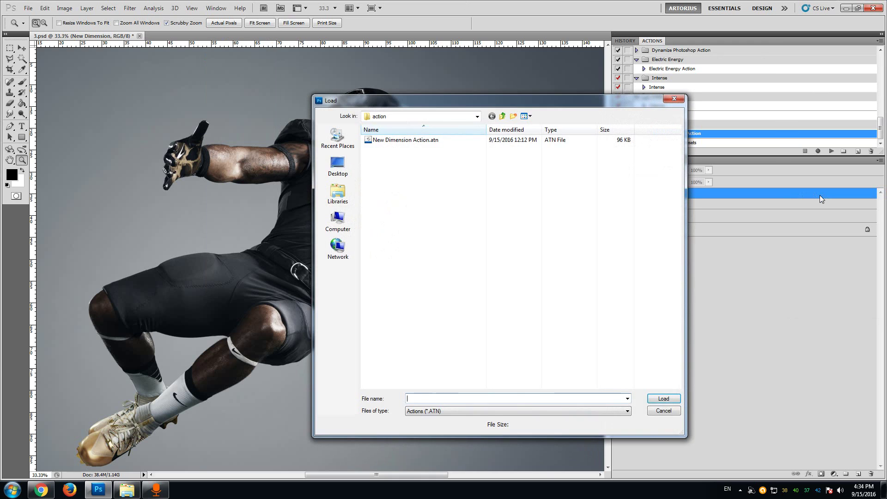
pyautogui.click(413, 140)
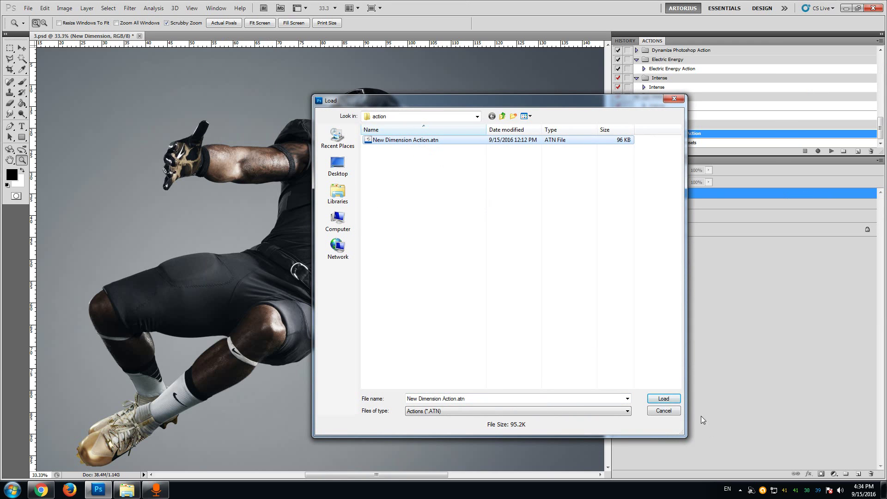
pyautogui.click(663, 398)
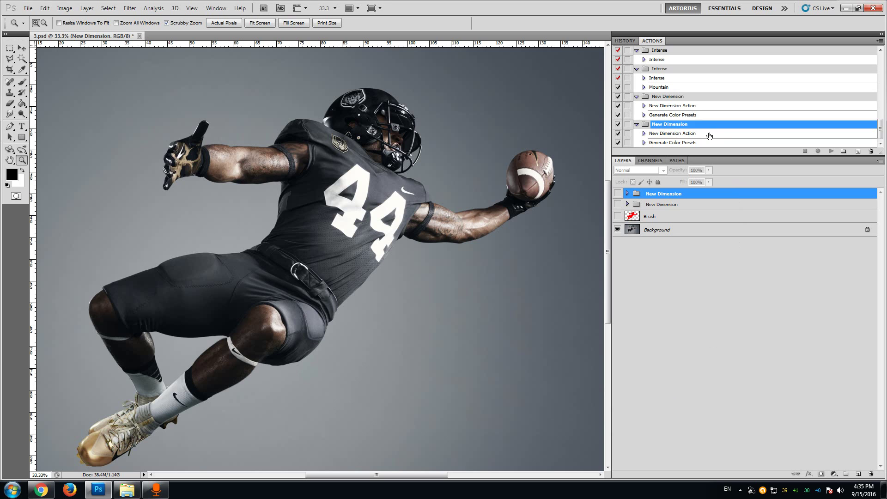
pyautogui.click(691, 135)
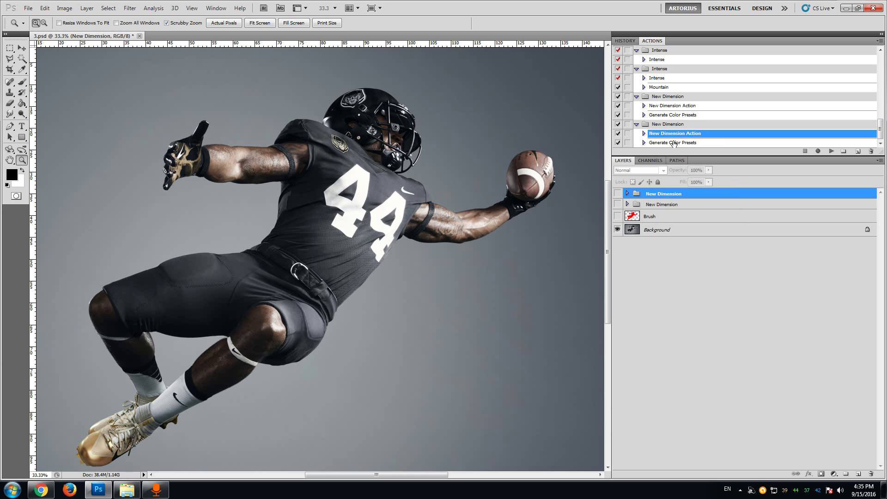
pyautogui.click(690, 144)
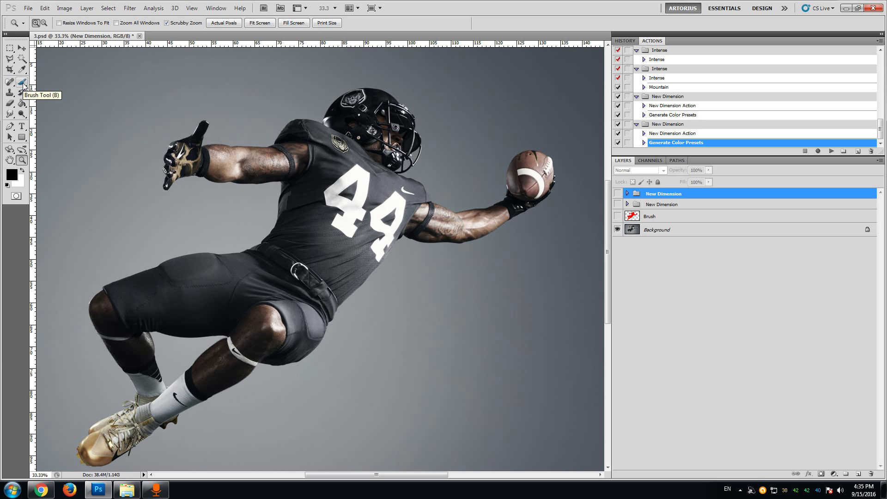
# Show the upper New Dimension group, load the brush file New Dimension Brushes.abr and look through the loaded brush presets.
pyautogui.click(617, 194)
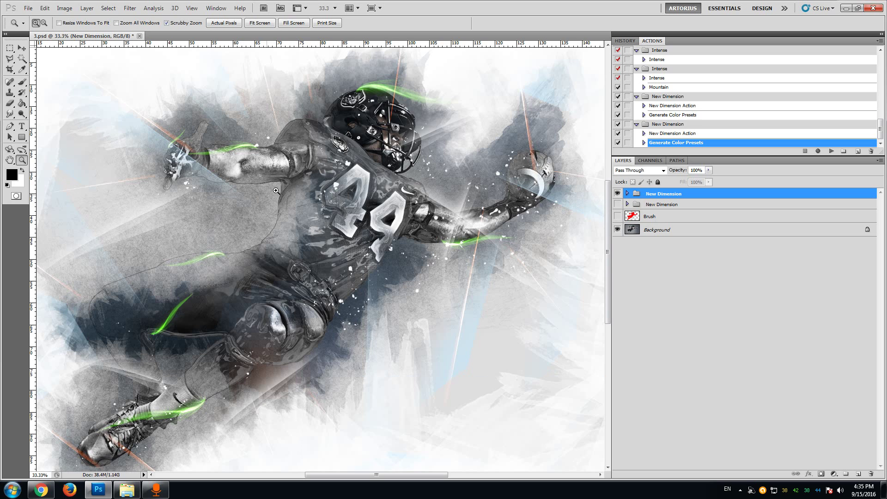
pyautogui.click(22, 83)
pyautogui.click(48, 24)
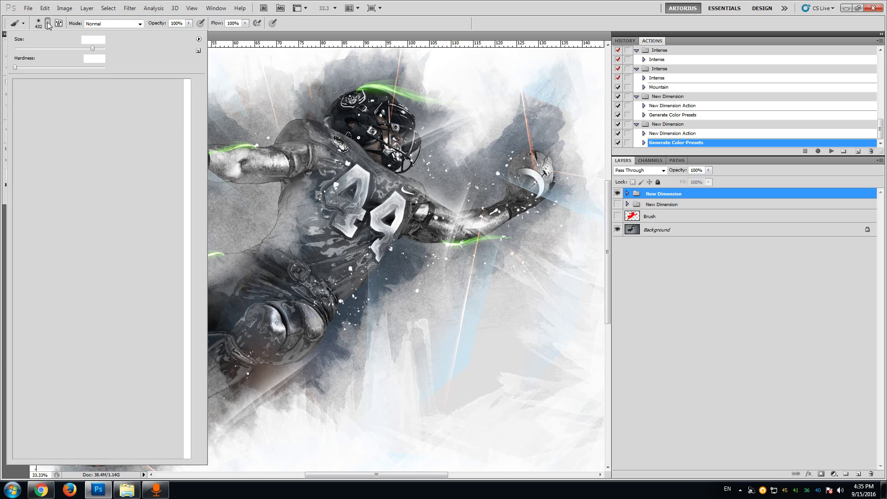
pyautogui.click(199, 40)
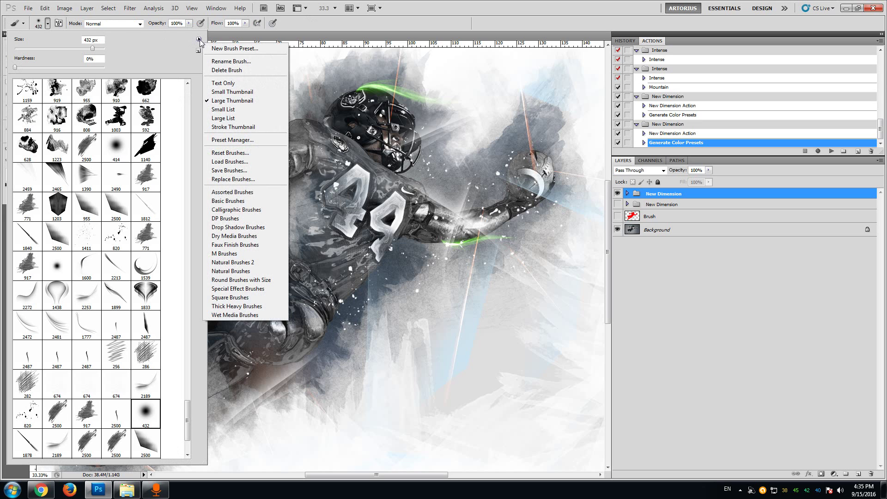
pyautogui.click(233, 162)
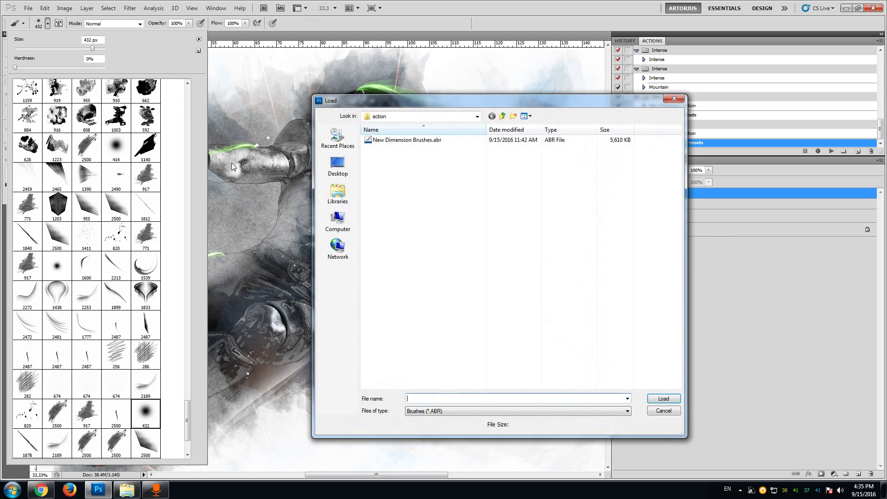
pyautogui.click(404, 141)
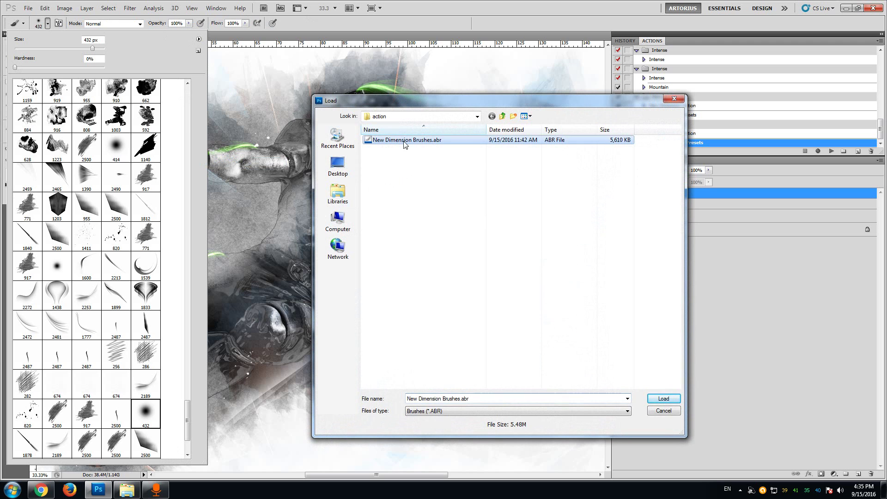
pyautogui.click(662, 399)
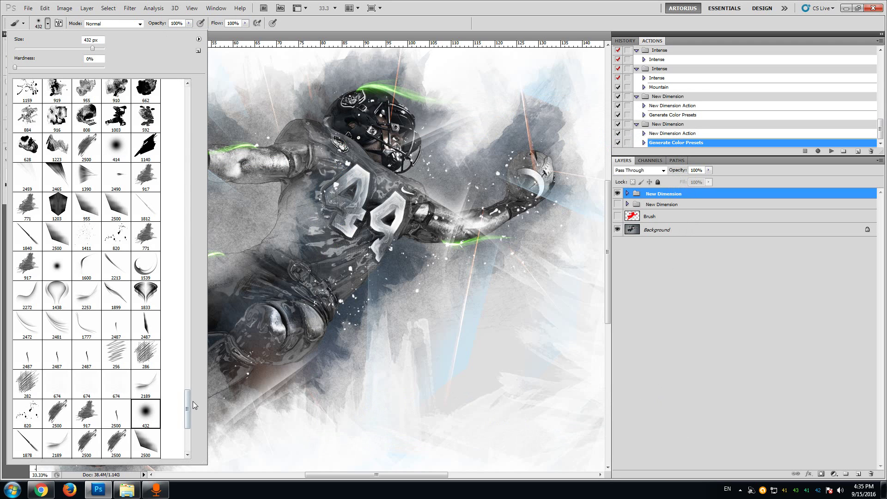
pyautogui.moveTo(193, 401); pyautogui.dragTo(189, 428)
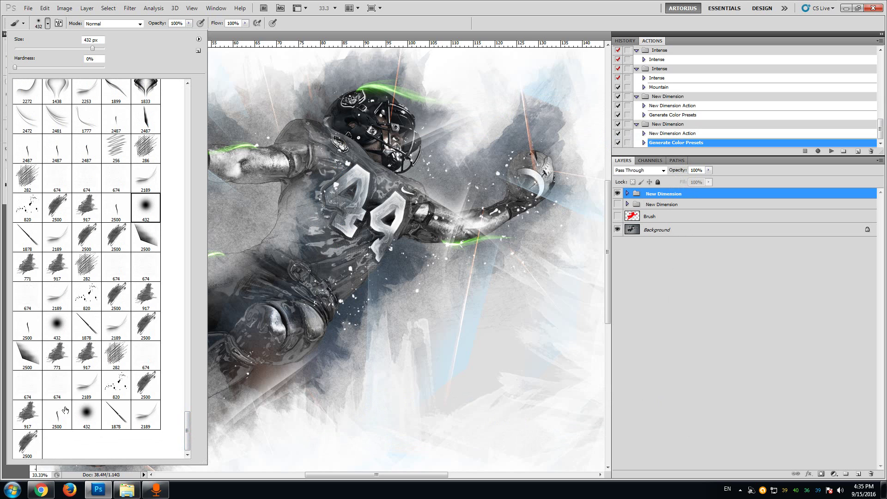
pyautogui.click(487, 4)
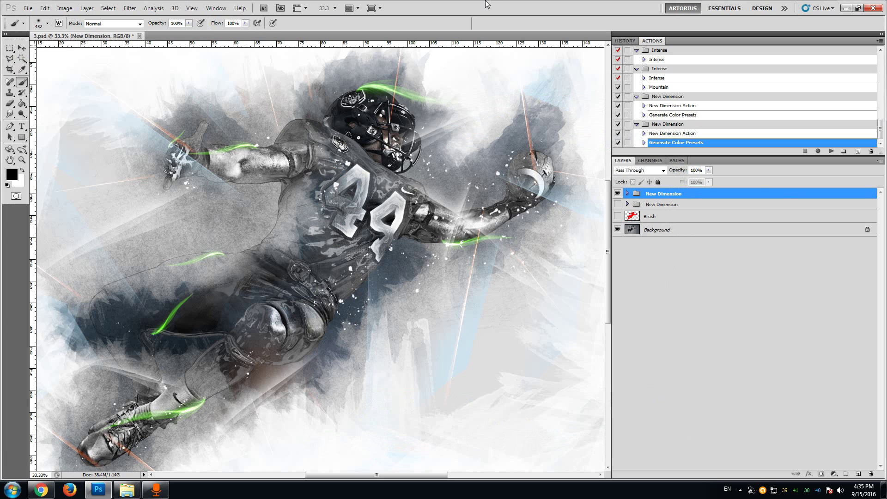
# Hide the upper New Dimension group, select the Brush layer and toggle its red silhouette on and off, leaving it hidden.
pyautogui.click(618, 194)
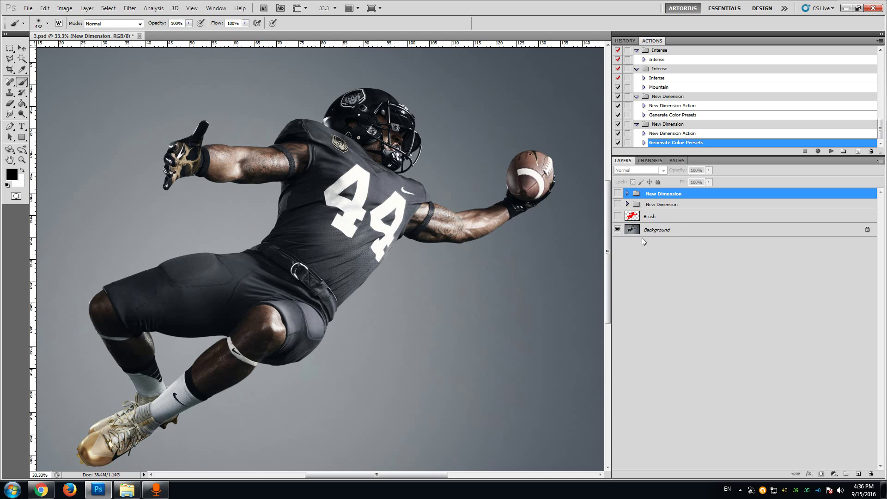
pyautogui.click(650, 222)
pyautogui.click(618, 216)
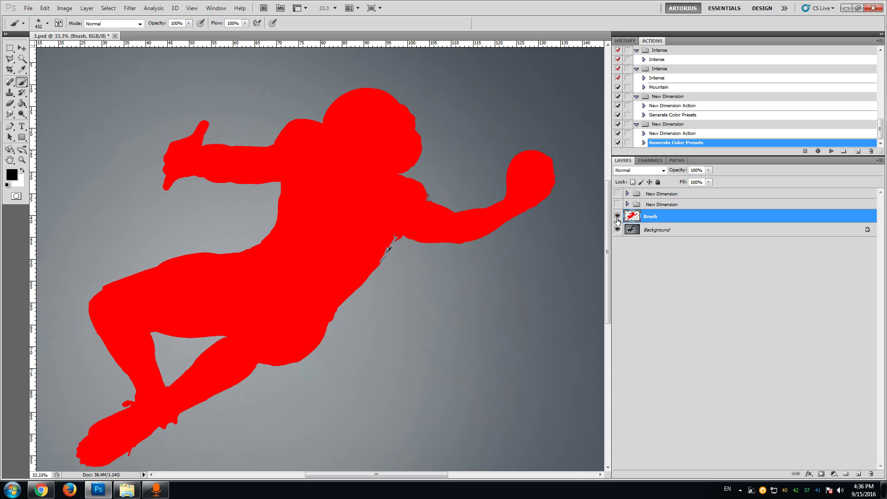
pyautogui.click(617, 217)
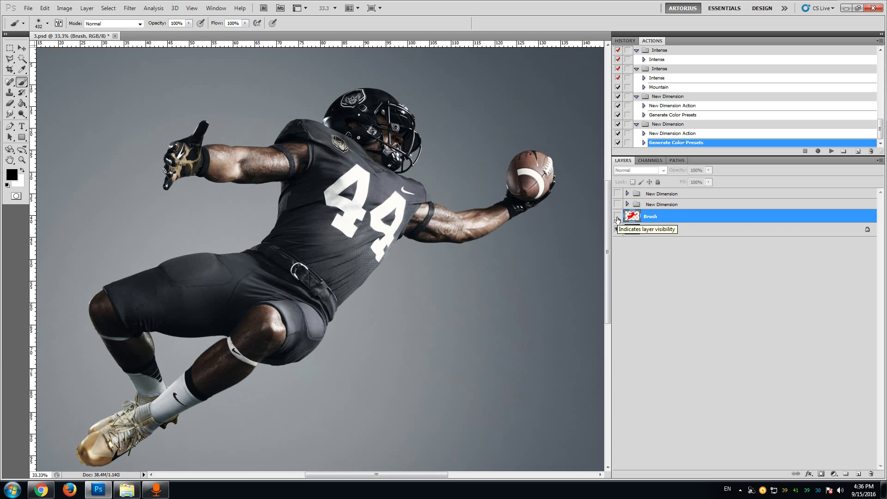
pyautogui.click(618, 219)
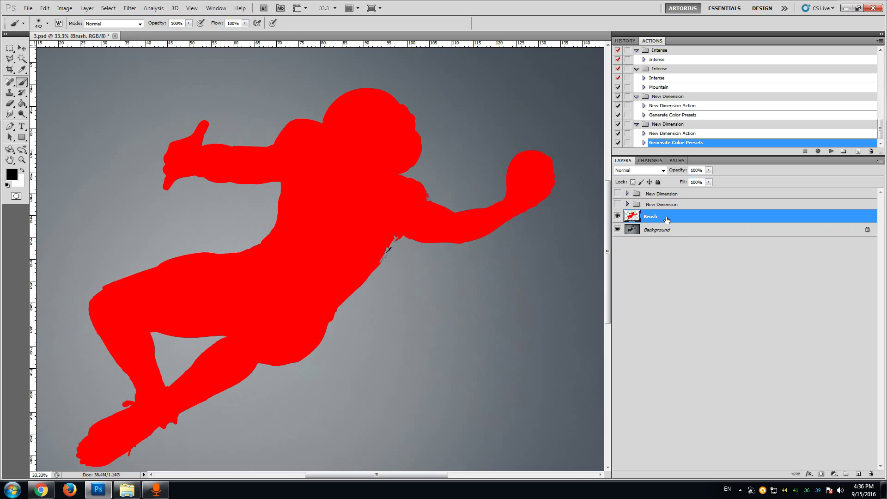
pyautogui.click(618, 217)
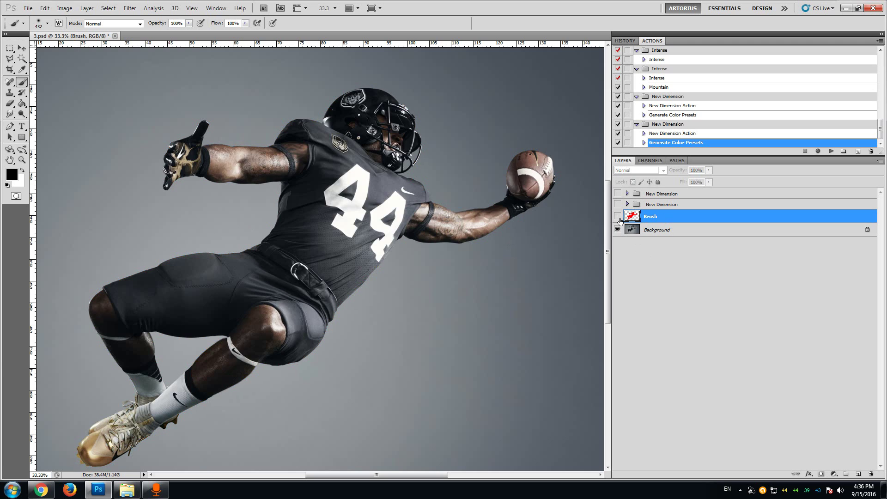
# Add a new layer above the existing Brush layer and name it Brush.
pyautogui.click(858, 474)
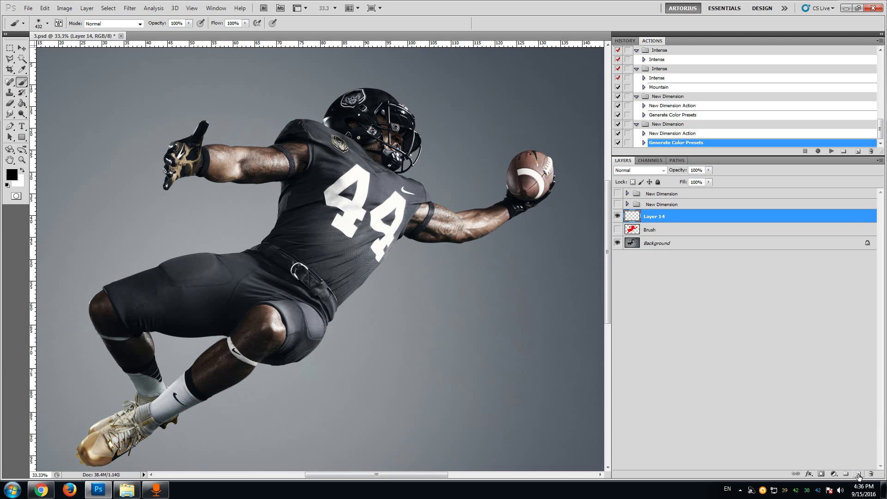
pyautogui.doubleClick(656, 216)
pyautogui.write('Brush')
pyautogui.press('Return')
# Increase the brush hardness and set the brush size to 298 px.
pyautogui.click(47, 24)
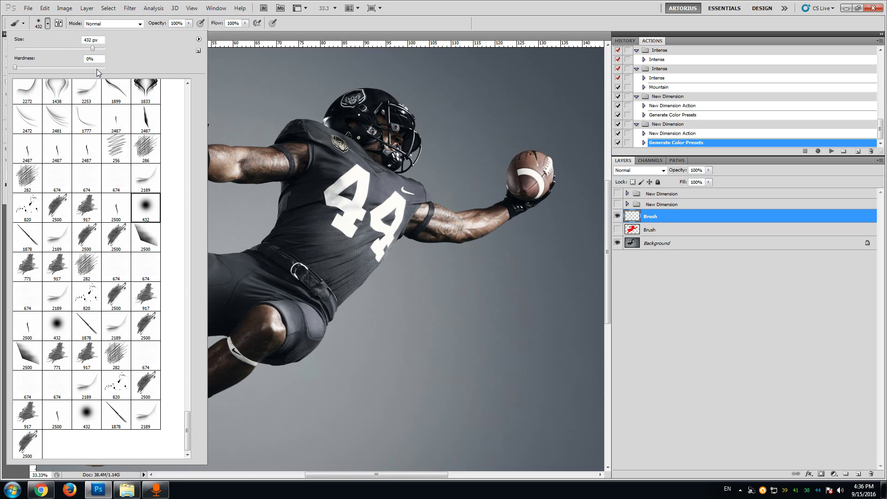
pyautogui.click(95, 69)
pyautogui.click(87, 49)
pyautogui.click(424, 7)
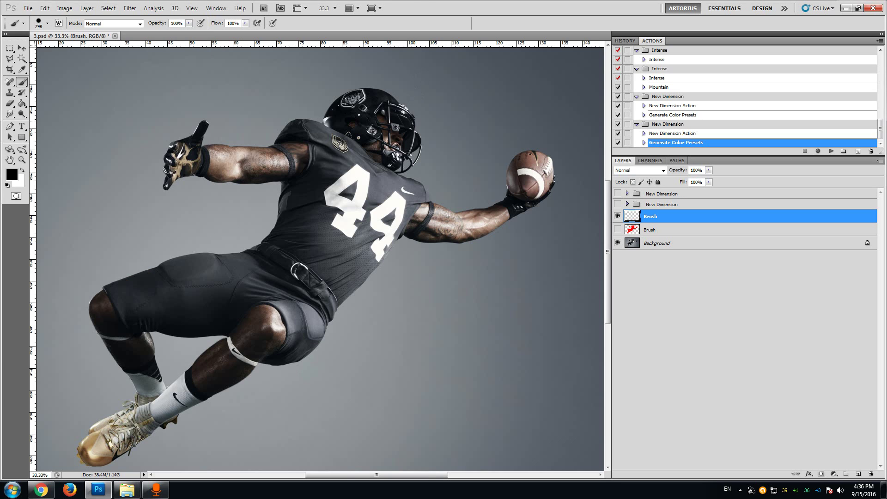
# Paint black over the player's helmet, shoulder, torso and thighs on the new Brush layer.
pyautogui.moveTo(352, 129)
pyautogui.mouseDown()
pyautogui.moveTo(380, 119)
pyautogui.moveTo(383, 146)
pyautogui.moveTo(327, 208)
pyautogui.moveTo(302, 257)
pyautogui.moveTo(252, 288)
pyautogui.moveTo(113, 309)
pyautogui.moveTo(217, 280)
pyautogui.moveTo(204, 261)
pyautogui.moveTo(257, 263)
pyautogui.moveTo(281, 232)
pyautogui.moveTo(298, 192)
pyautogui.moveTo(292, 183)
pyautogui.moveTo(317, 163)
pyautogui.moveTo(313, 190)
pyautogui.moveTo(297, 191)
pyautogui.moveTo(289, 170)
pyautogui.moveTo(277, 234)
pyautogui.moveTo(259, 253)
pyautogui.moveTo(149, 280)
pyautogui.moveTo(250, 300)
pyautogui.moveTo(242, 317)
pyautogui.moveTo(261, 333)
pyautogui.mouseUp()
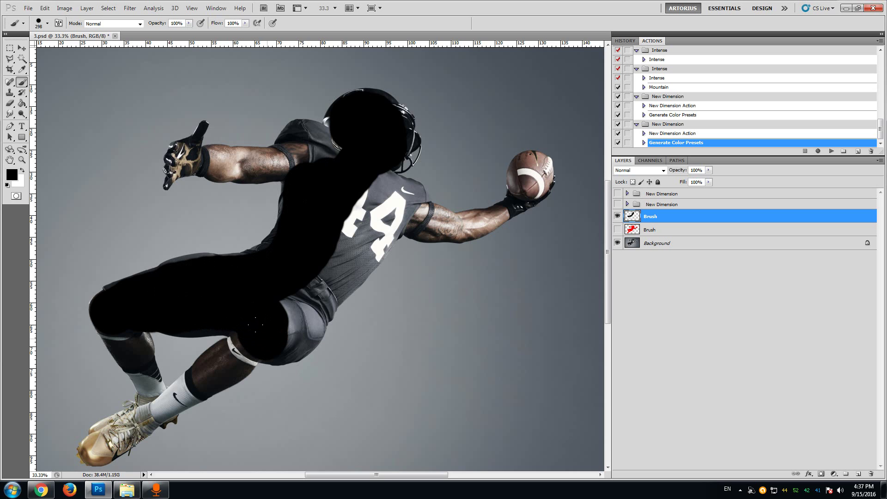
pyautogui.click(22, 59)
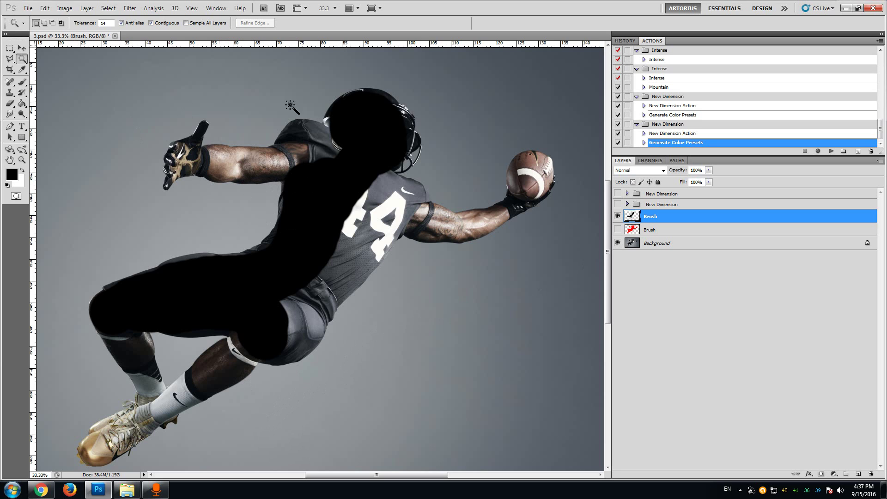
pyautogui.click(21, 82)
pyautogui.moveTo(305, 147)
pyautogui.mouseDown()
pyautogui.moveTo(314, 149)
pyautogui.moveTo(303, 143)
pyautogui.moveTo(314, 132)
pyautogui.mouseUp()
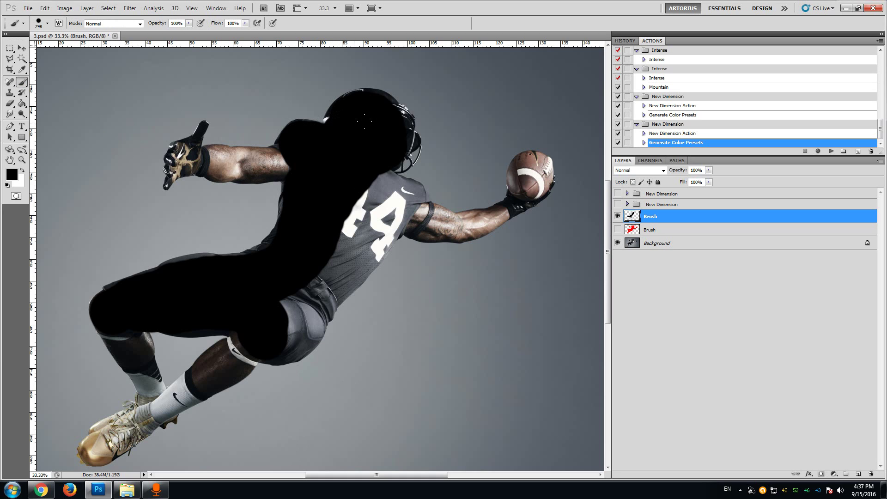
pyautogui.moveTo(377, 121)
pyautogui.mouseDown()
pyautogui.moveTo(369, 197)
pyautogui.moveTo(300, 307)
pyautogui.moveTo(286, 351)
pyautogui.moveTo(273, 317)
pyautogui.moveTo(346, 272)
pyautogui.moveTo(388, 189)
pyautogui.moveTo(380, 196)
pyautogui.mouseUp()
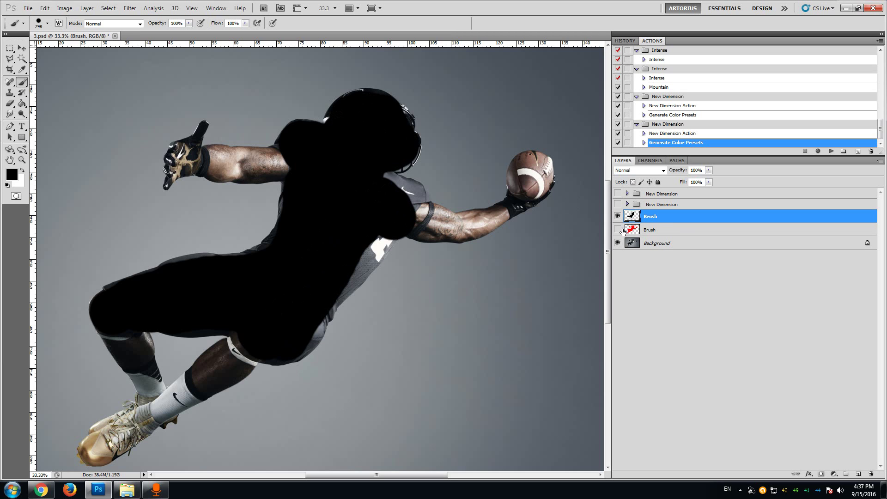
# Delete the Brush layer that holds the black paint.
pyautogui.rightClick(659, 216)
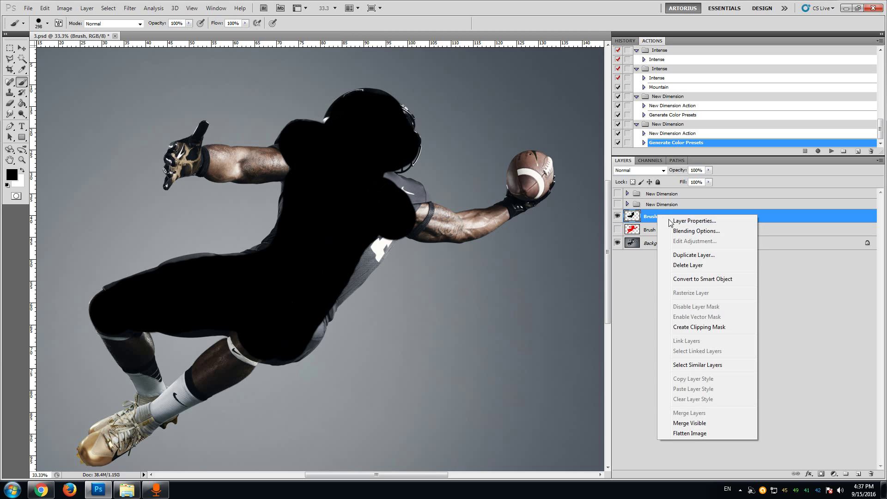
pyautogui.click(688, 264)
pyautogui.click(413, 181)
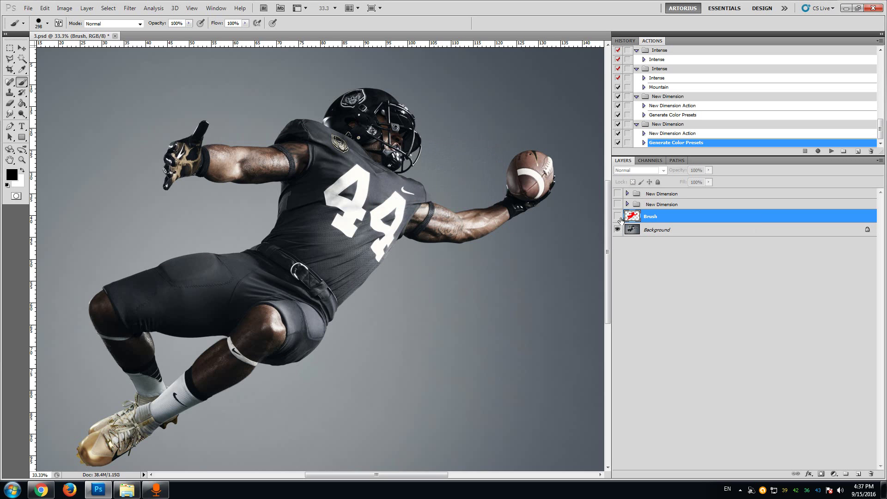
# Show and hide the Brush layer to compare its red paint with the player, and select the Background layer.
pyautogui.click(618, 216)
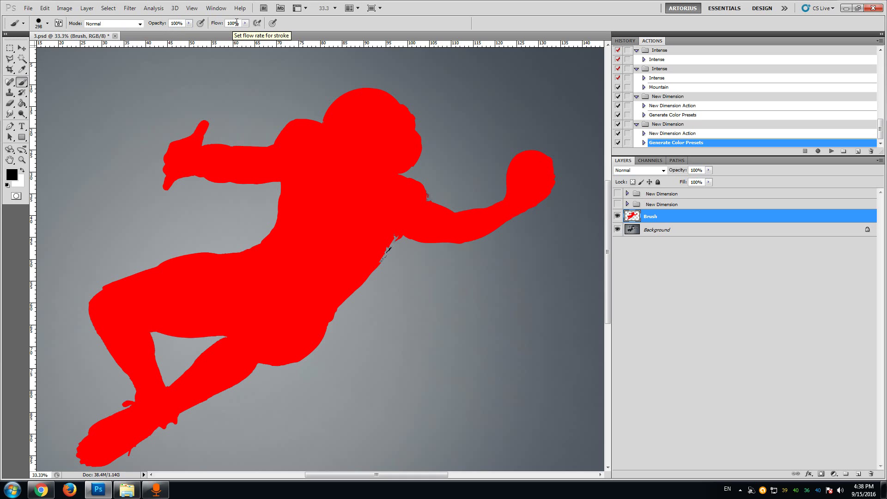
pyautogui.click(617, 217)
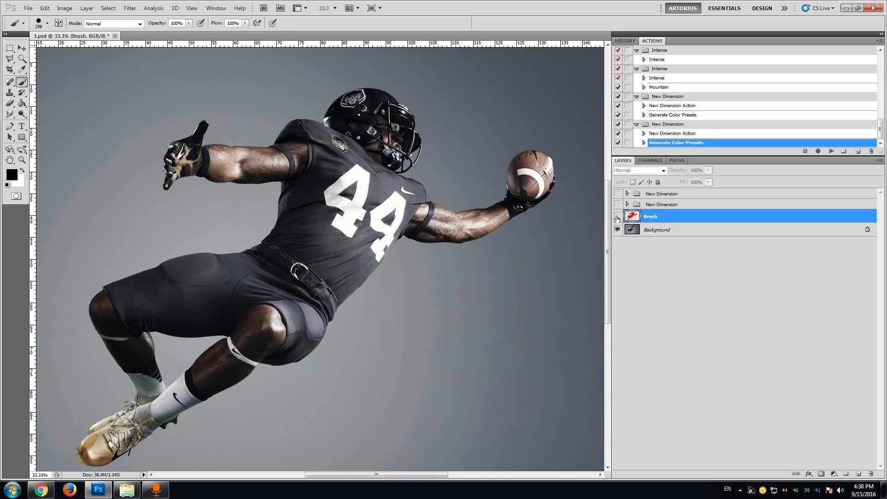
pyautogui.click(652, 232)
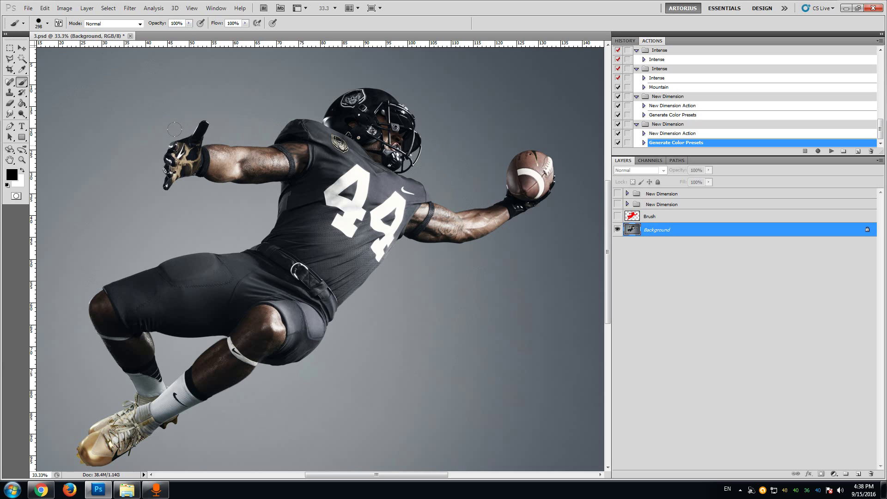
# Check the image's colour mode and bit depth against the available RGB Color and 8 Bits/Channel options.
pyautogui.click(62, 10)
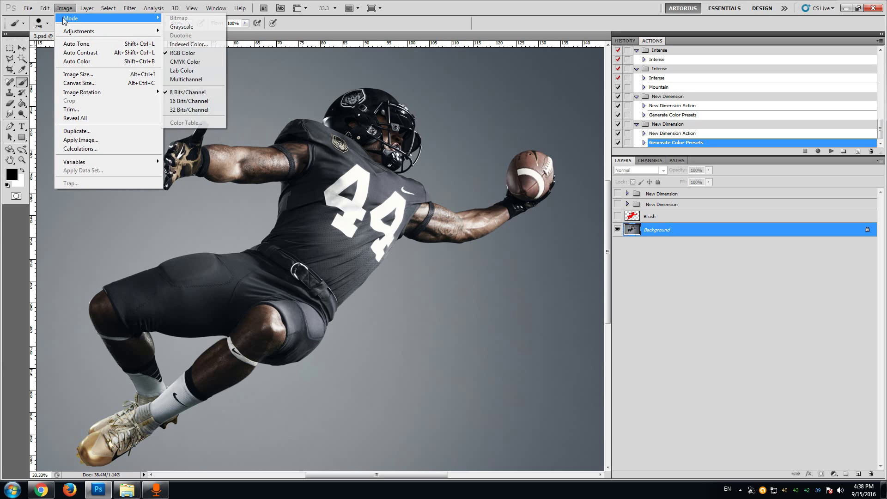
pyautogui.moveTo(64, 9)
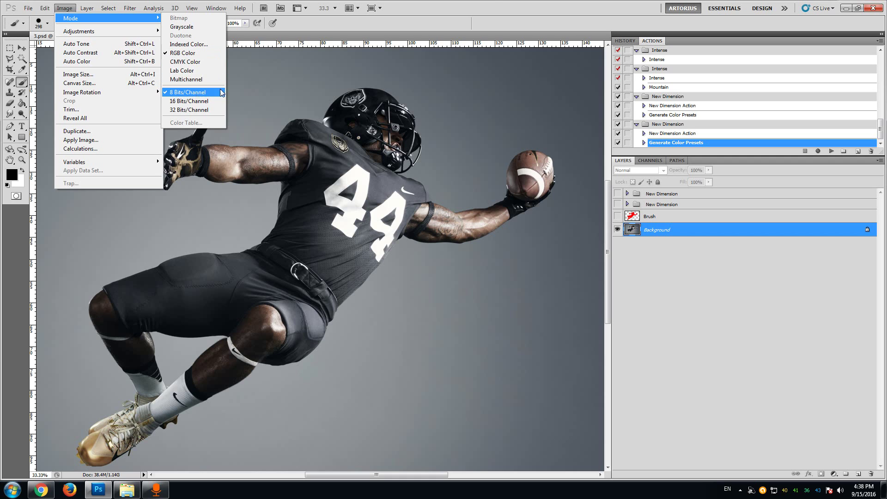
pyautogui.click(508, 4)
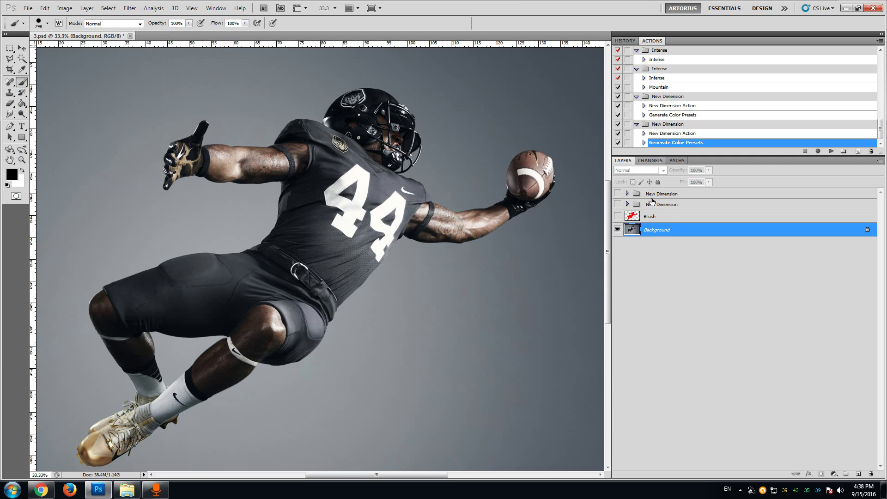
# Make the Brush layer visible, select it, and play New Dimension Action from the lower New Dimension set.
pyautogui.click(618, 216)
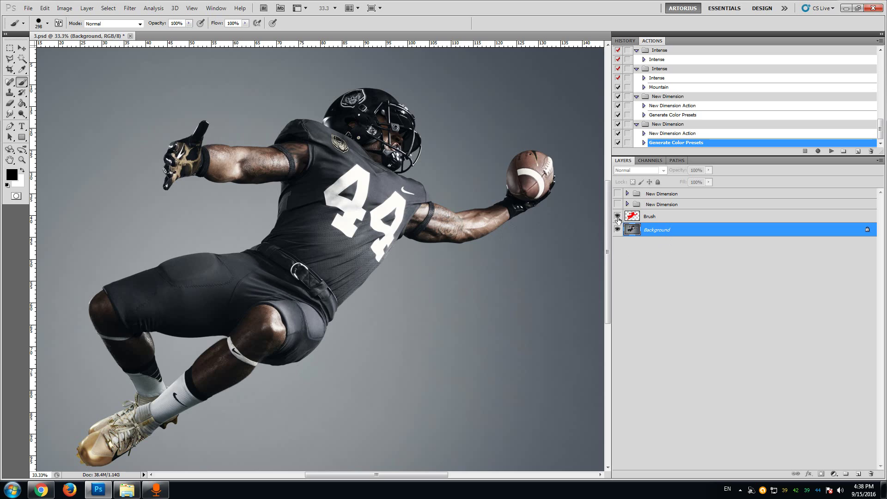
pyautogui.click(651, 217)
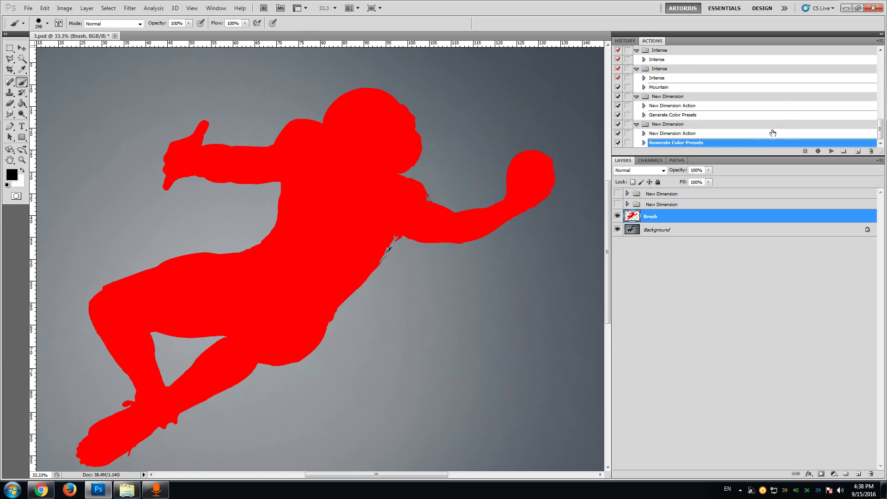
pyautogui.click(667, 135)
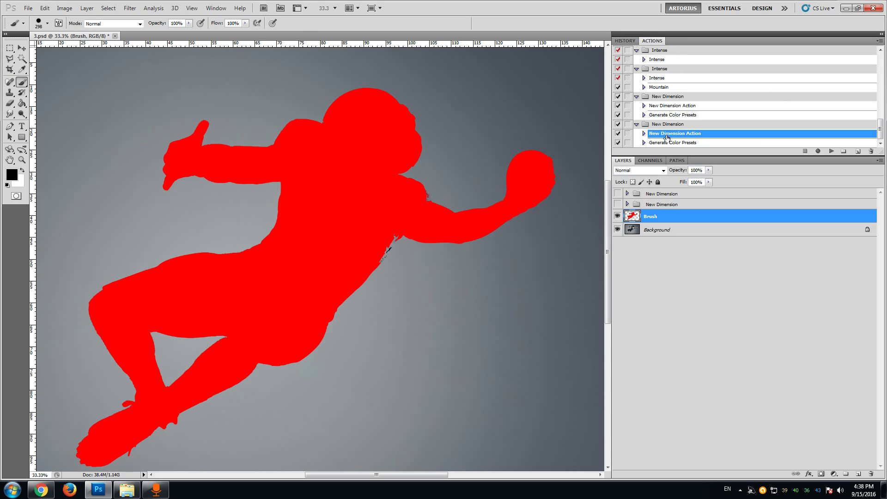
pyautogui.click(831, 152)
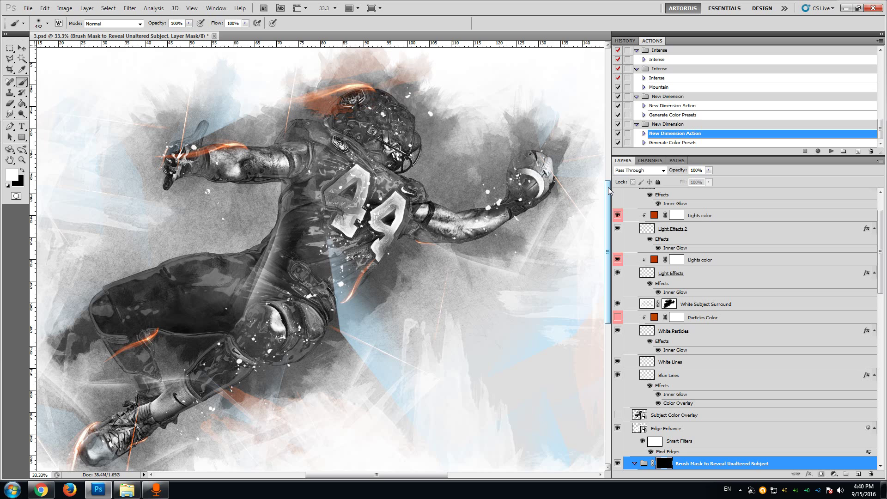
# Paint white over the helmet on the Brush Mask to Reveal Unaltered Subject group's mask.
pyautogui.moveTo(609, 191); pyautogui.dragTo(609, 183)
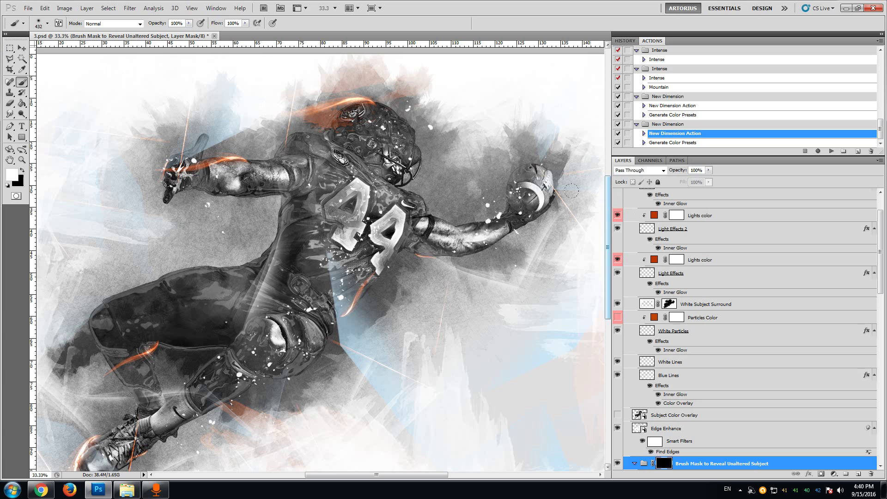
pyautogui.scroll(-3, 693, 388)
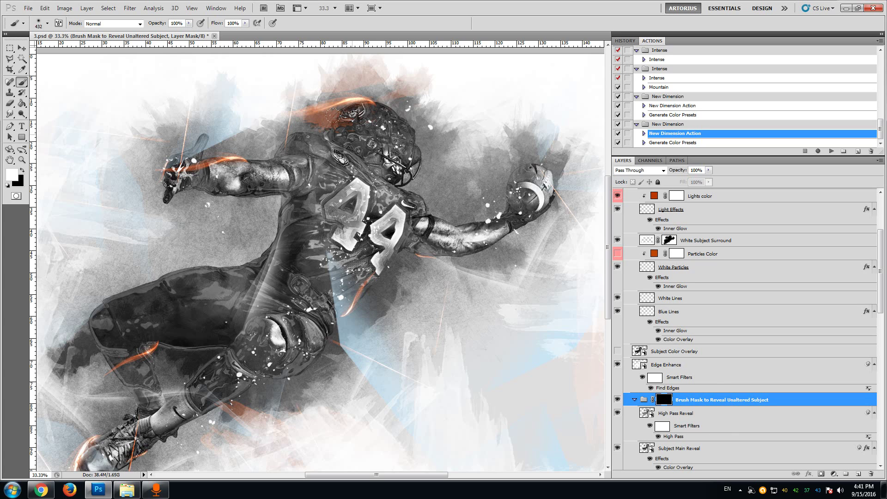
pyautogui.moveTo(331, 115)
pyautogui.mouseDown()
pyautogui.moveTo(367, 120)
pyautogui.moveTo(359, 138)
pyautogui.mouseUp()
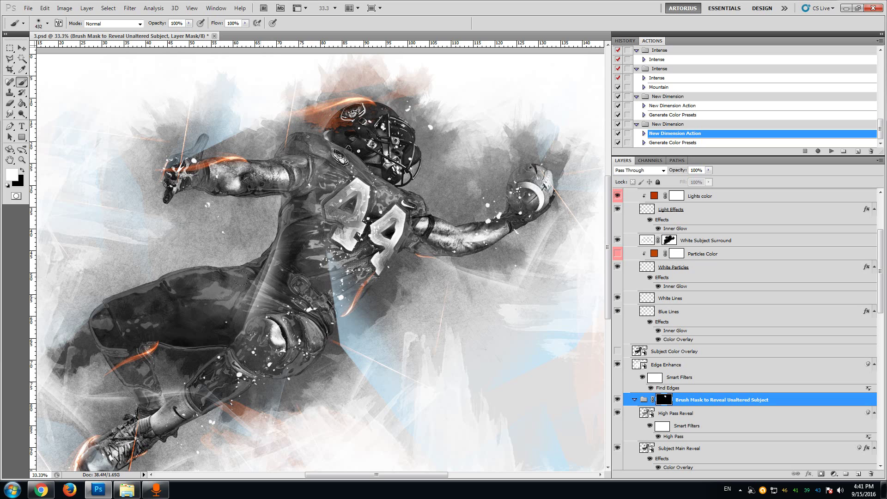
# Collapse the Effect 3, Effect 2 and Effect 1 groups inside the Subject Effects group.
pyautogui.scroll(-2, 690, 336)
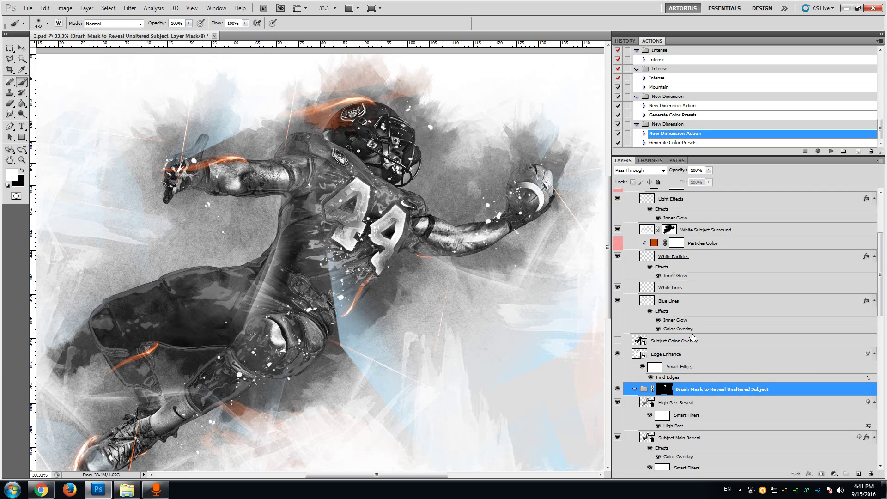
pyautogui.scroll(5, 686, 325)
pyautogui.moveTo(883, 273); pyautogui.dragTo(883, 363)
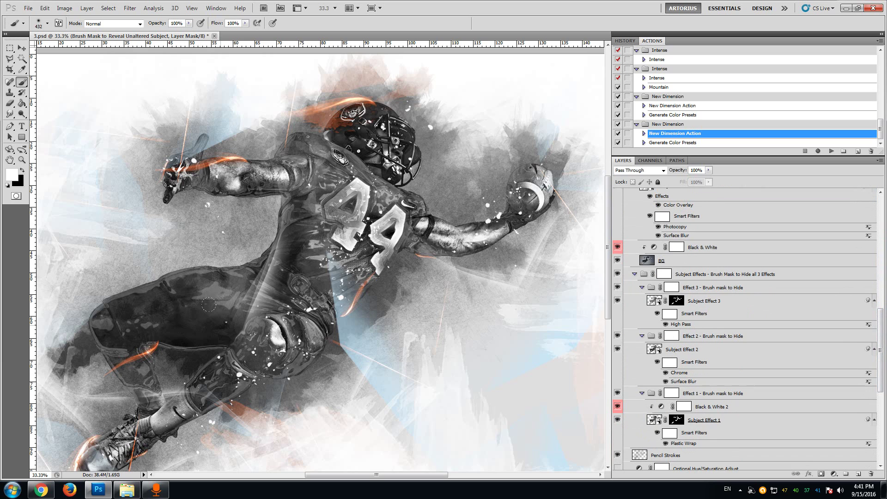
pyautogui.click(704, 288)
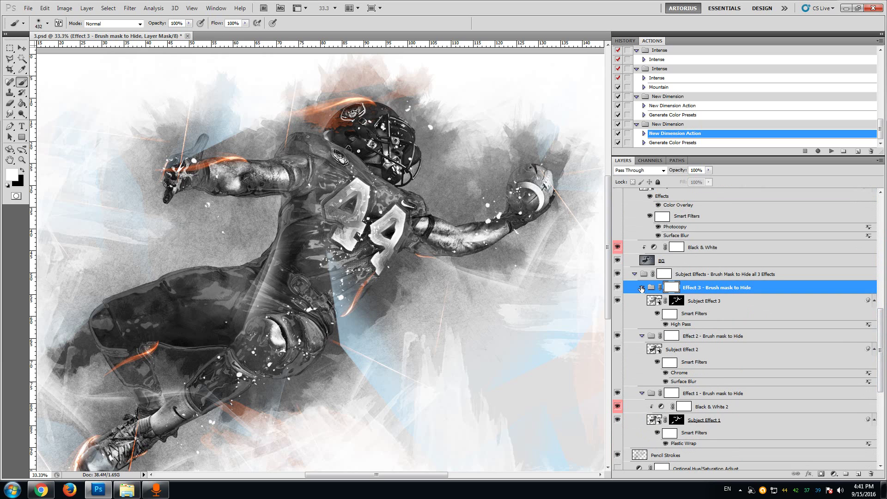
pyautogui.click(641, 287)
pyautogui.click(642, 300)
pyautogui.click(641, 314)
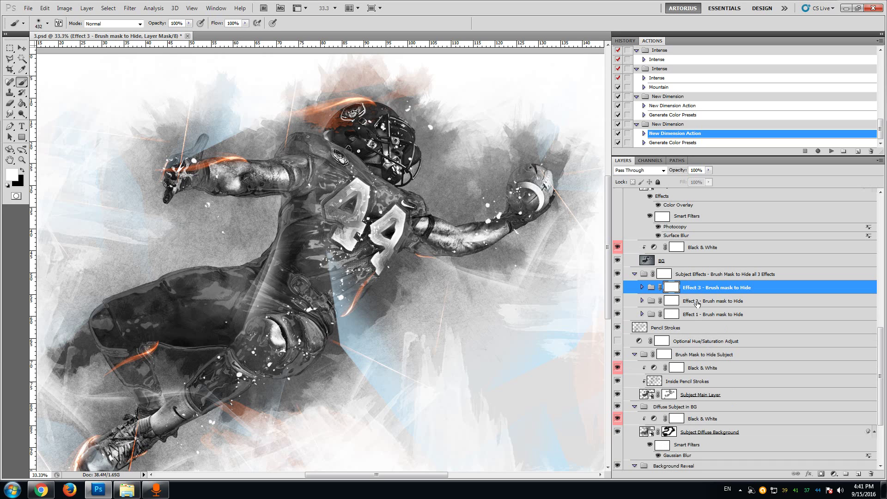
# Paint black over the player's rear thigh on the Subject Effects group's mask, and undo the extra stroke over the jersey numbers.
pyautogui.click(668, 278)
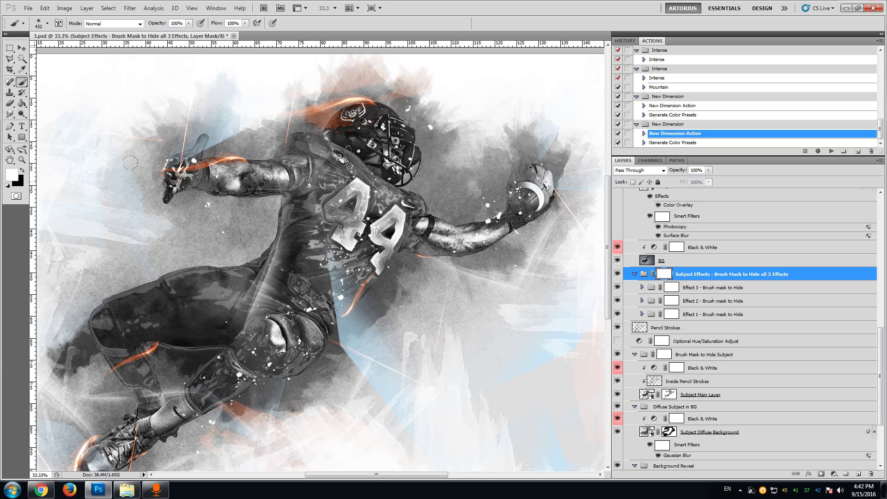
pyautogui.click(22, 171)
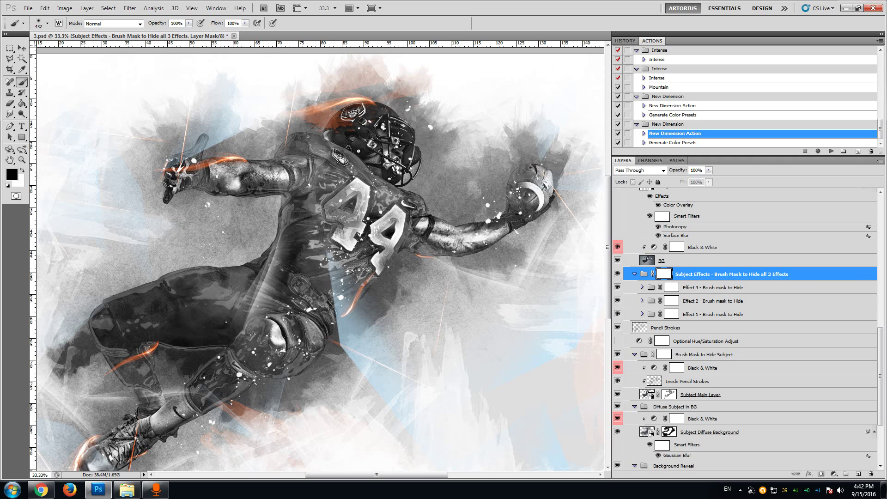
pyautogui.moveTo(207, 251)
pyautogui.mouseDown()
pyautogui.moveTo(105, 278)
pyautogui.moveTo(59, 304)
pyautogui.moveTo(53, 322)
pyautogui.moveTo(62, 310)
pyautogui.moveTo(92, 361)
pyautogui.mouseUp()
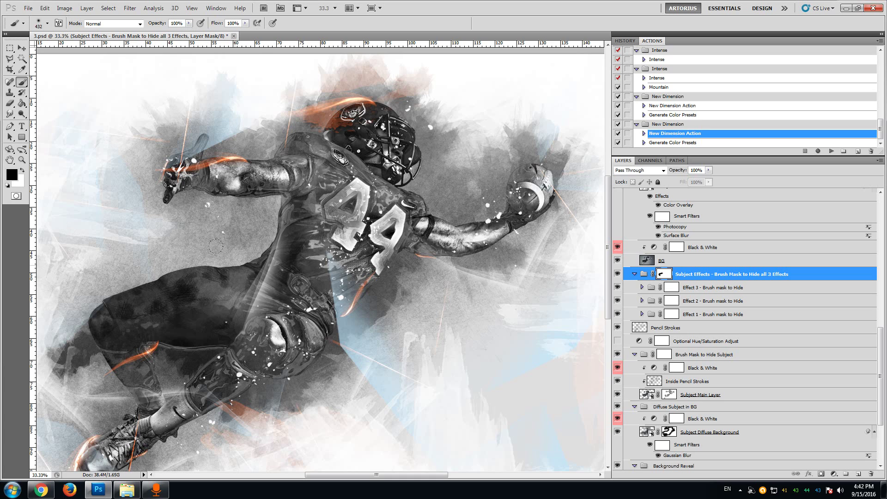
pyautogui.moveTo(264, 245)
pyautogui.mouseDown()
pyautogui.moveTo(287, 212)
pyautogui.moveTo(292, 177)
pyautogui.moveTo(312, 256)
pyautogui.moveTo(363, 183)
pyautogui.moveTo(324, 166)
pyautogui.moveTo(397, 221)
pyautogui.moveTo(280, 231)
pyautogui.mouseUp()
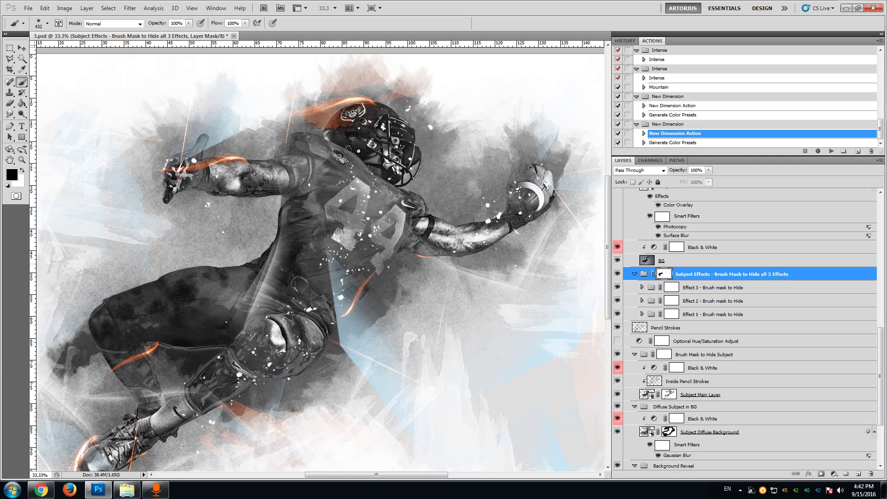
pyautogui.moveTo(348, 173)
pyautogui.mouseDown()
pyautogui.moveTo(363, 203)
pyautogui.moveTo(343, 226)
pyautogui.mouseUp()
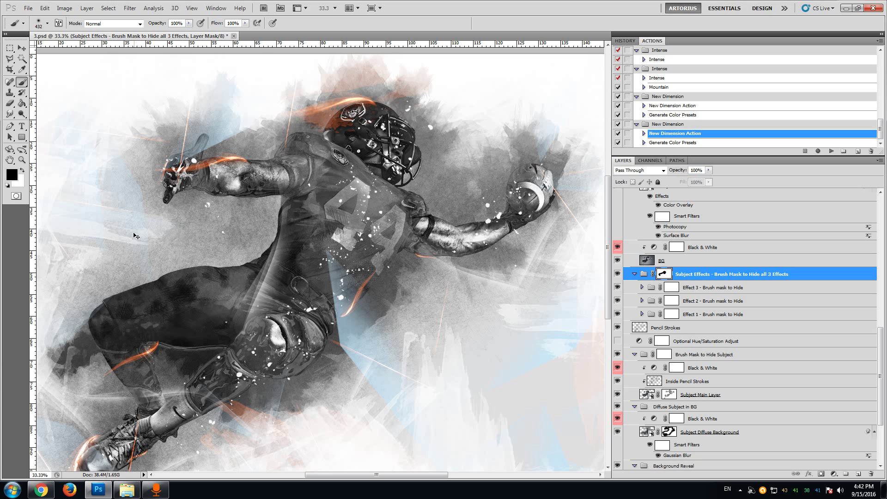
pyautogui.hotkey('ctrl', 'z')
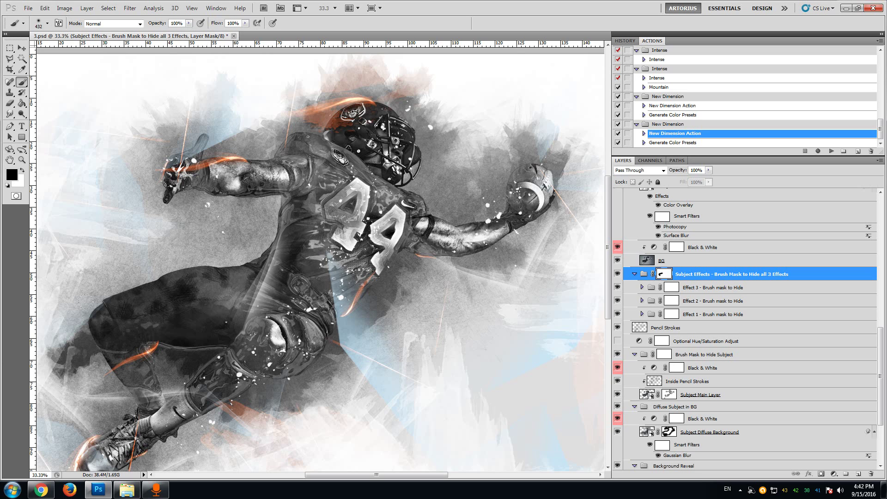
# Paint black on the Brush Mask to Hide Subject group's mask over the rear thigh, the side of the torso and the outstretched gloved arm.
pyautogui.scroll(-1, 78, 264)
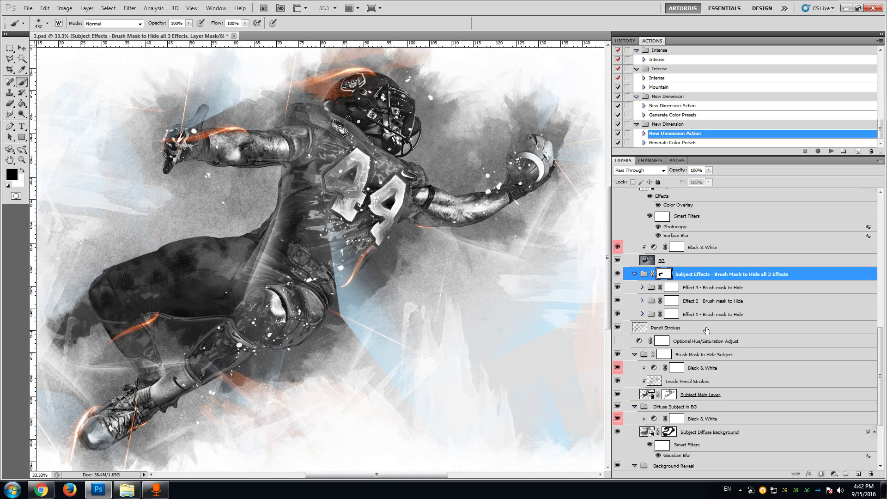
pyautogui.scroll(-1, 664, 337)
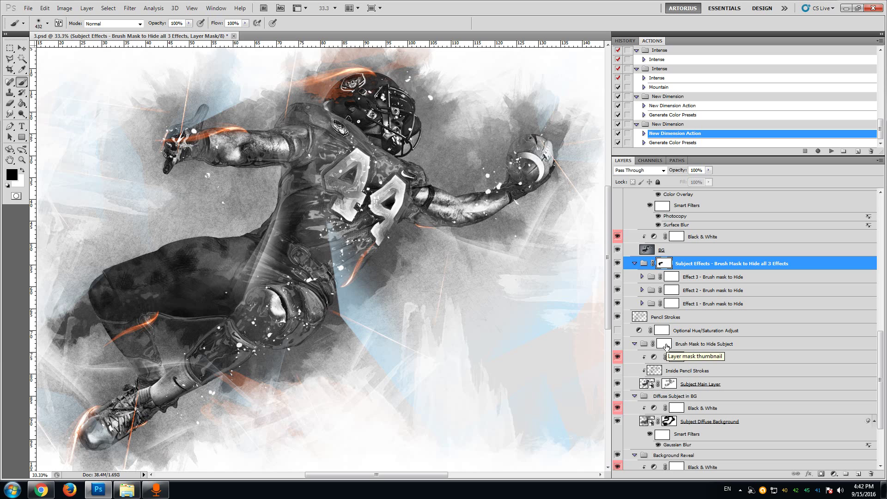
pyautogui.click(666, 346)
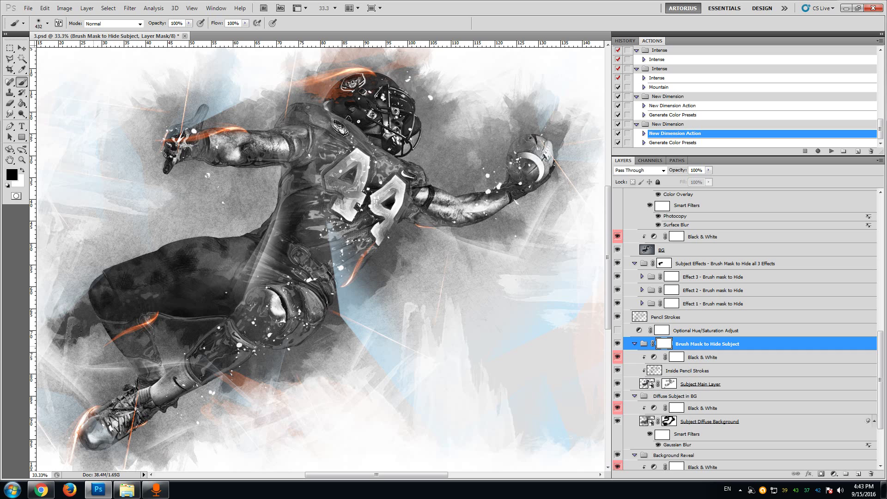
pyautogui.moveTo(106, 332)
pyautogui.mouseDown()
pyautogui.moveTo(141, 235)
pyautogui.moveTo(175, 264)
pyautogui.moveTo(202, 208)
pyautogui.moveTo(144, 341)
pyautogui.moveTo(92, 345)
pyautogui.moveTo(152, 237)
pyautogui.moveTo(204, 223)
pyautogui.moveTo(106, 275)
pyautogui.mouseUp()
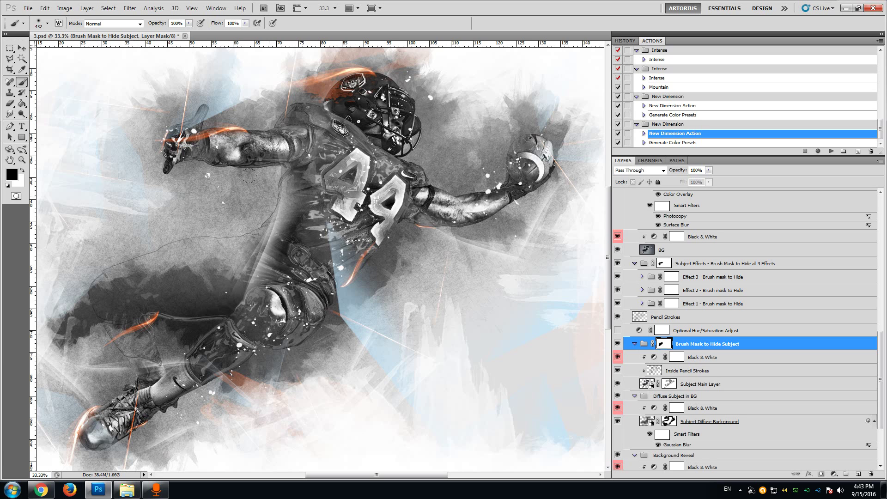
pyautogui.moveTo(283, 189)
pyautogui.mouseDown()
pyautogui.moveTo(274, 249)
pyautogui.moveTo(286, 208)
pyautogui.mouseUp()
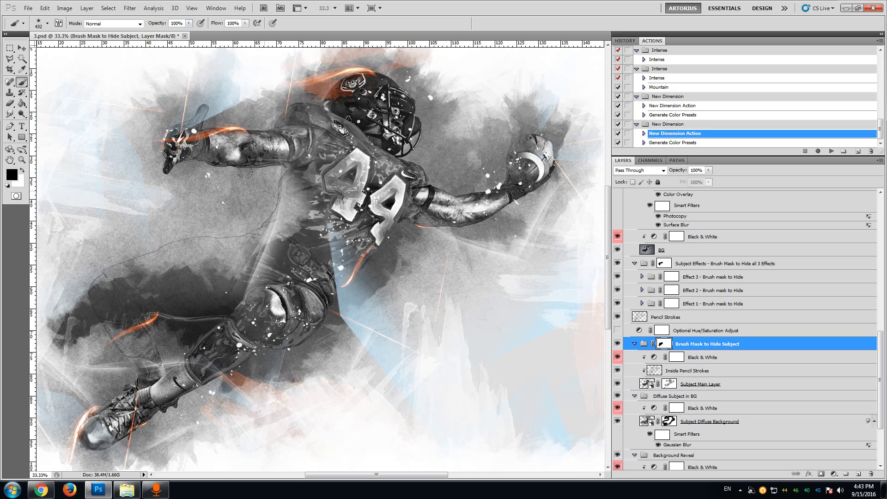
pyautogui.moveTo(245, 172)
pyautogui.mouseDown()
pyautogui.moveTo(231, 137)
pyautogui.moveTo(156, 131)
pyautogui.moveTo(160, 110)
pyautogui.moveTo(203, 103)
pyautogui.moveTo(149, 126)
pyautogui.moveTo(127, 161)
pyautogui.mouseUp()
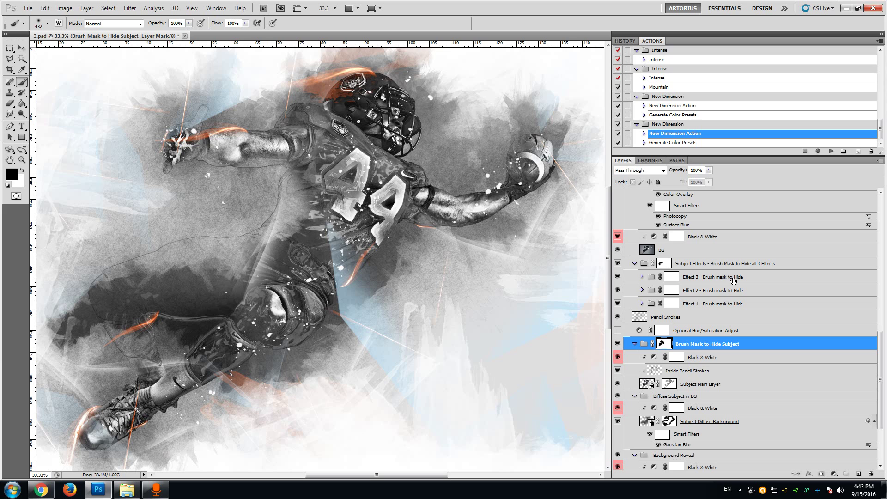
# Examine the Black & White adjustment layers in the background, diffuse and subject groups, expanding Effect 1 to select Black & White 2.
pyautogui.scroll(1, 732, 283)
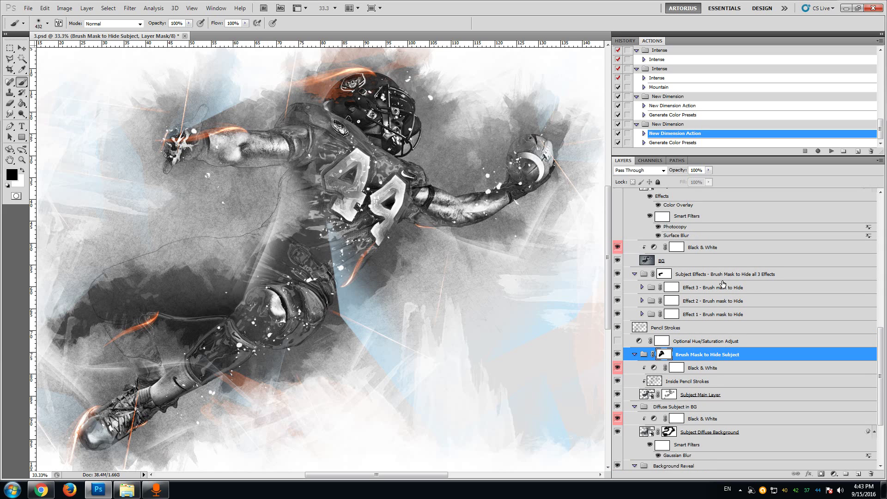
pyautogui.scroll(-5, 723, 283)
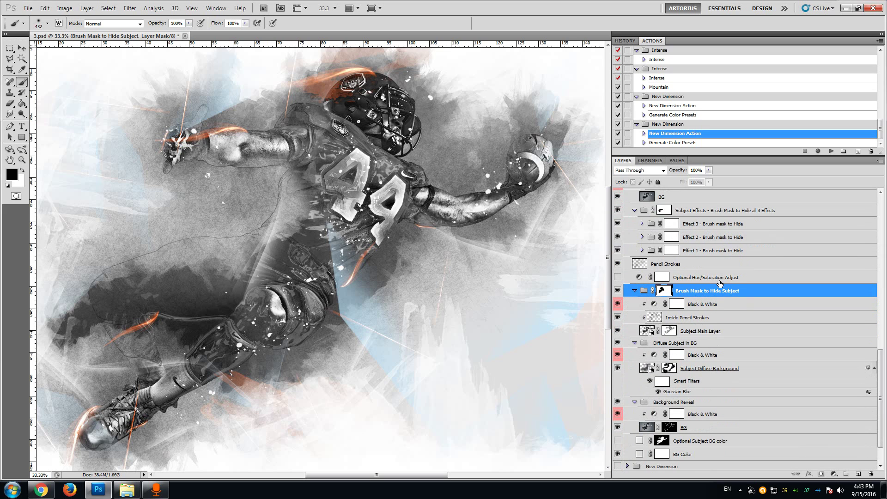
pyautogui.scroll(-3, 881, 387)
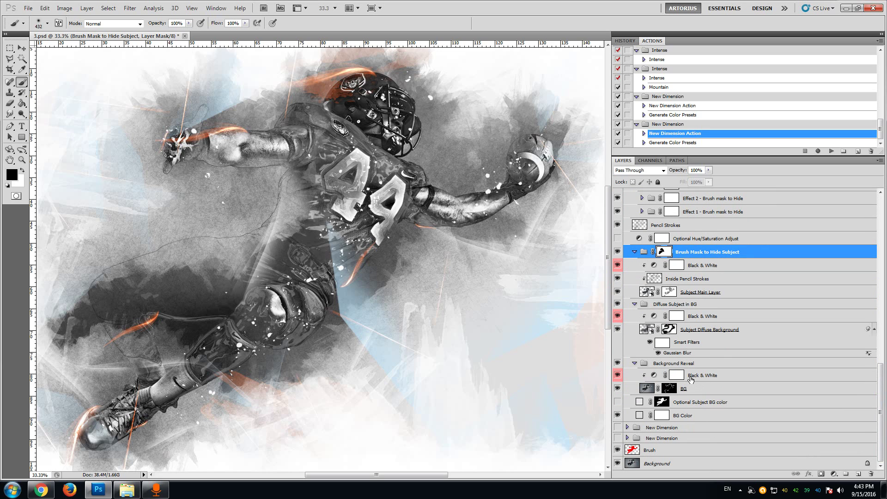
pyautogui.click(700, 319)
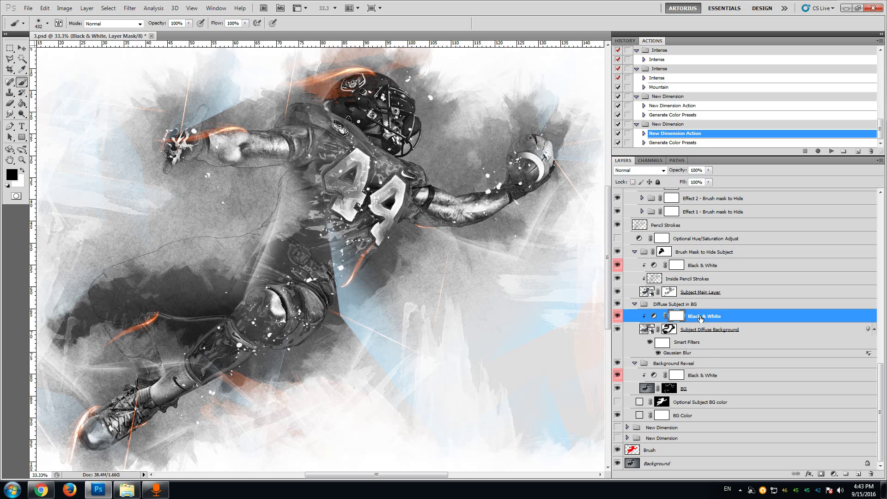
pyautogui.click(697, 377)
pyautogui.click(690, 318)
pyautogui.click(716, 268)
pyautogui.scroll(3, 717, 269)
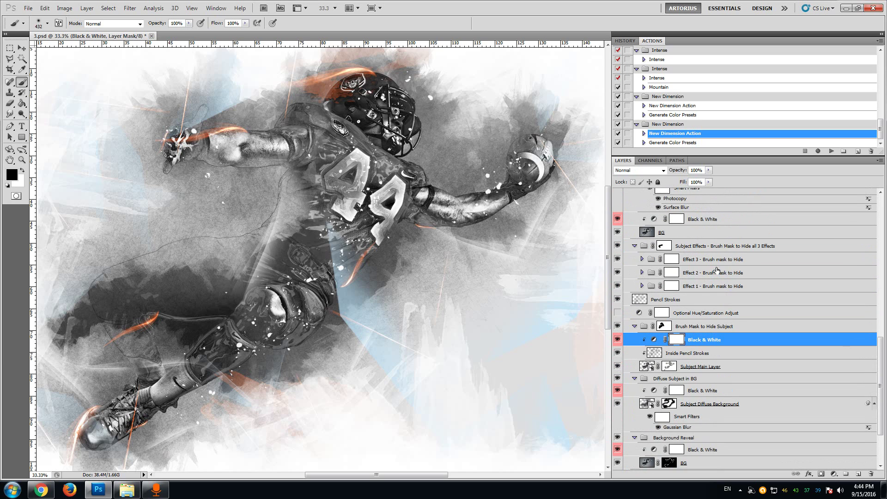
pyautogui.click(642, 287)
pyautogui.click(709, 300)
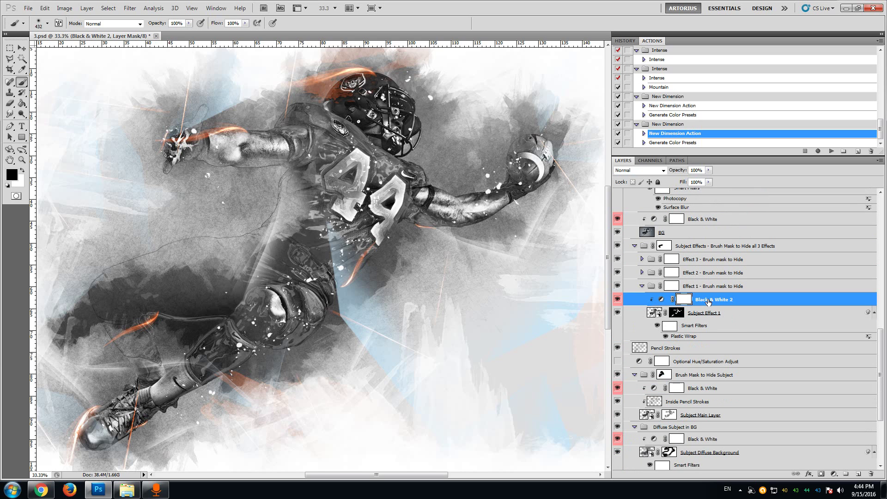
# Compare the image with the Background Reveal group's Black & White adjustment hidden and shown.
pyautogui.scroll(-5, 709, 300)
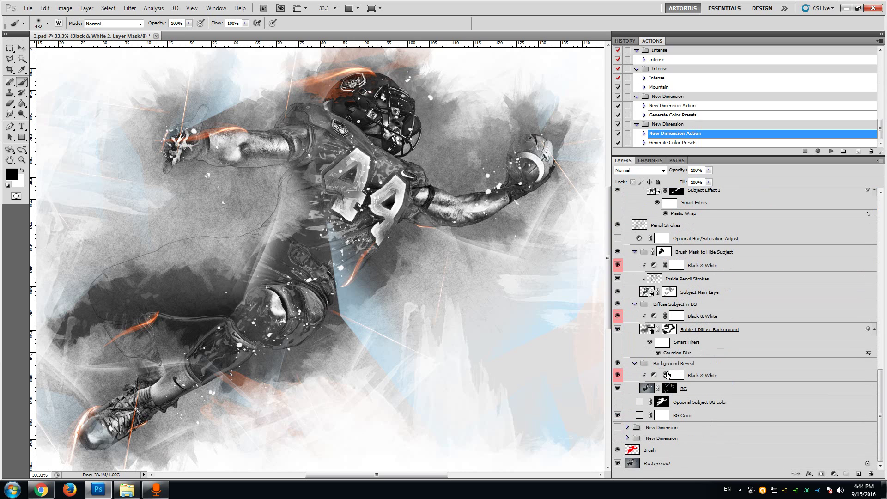
pyautogui.click(698, 376)
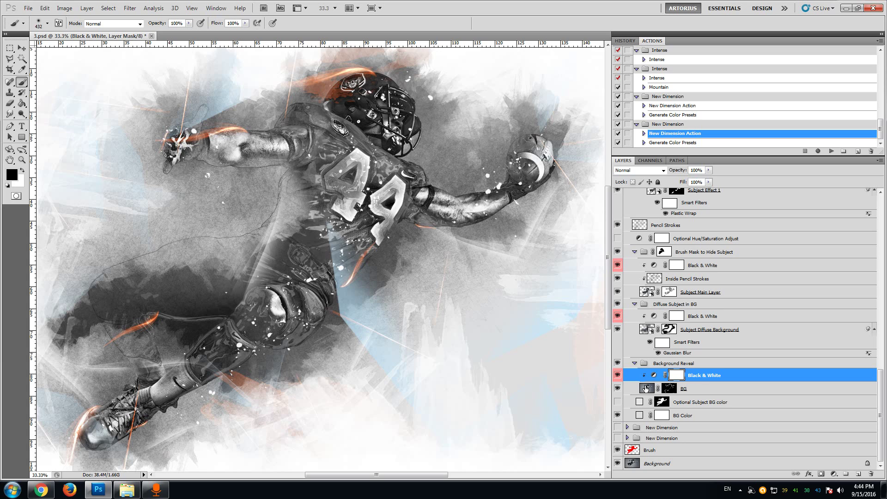
pyautogui.click(617, 377)
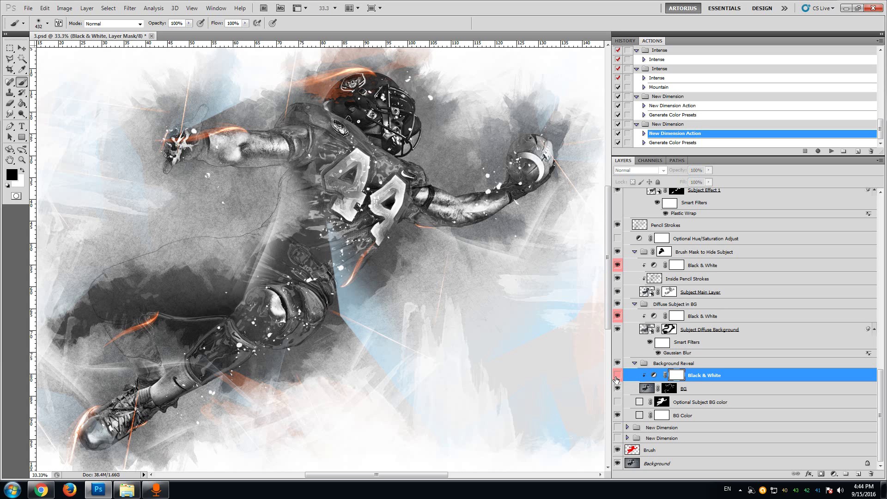
pyautogui.click(616, 376)
# Hide the Black & White adjustments in the Diffuse Subject in BG and Brush Mask to Hide Subject groups, and show Optional Hue/Saturation Adjust.
pyautogui.click(618, 317)
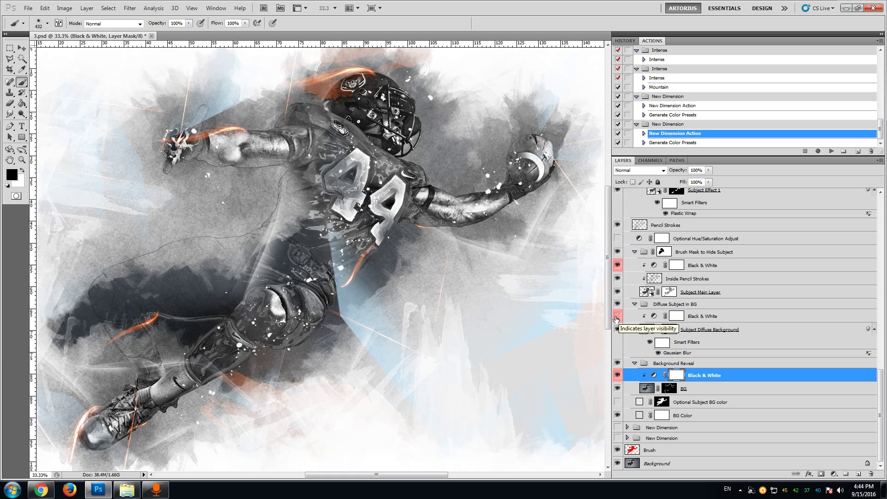
pyautogui.click(617, 317)
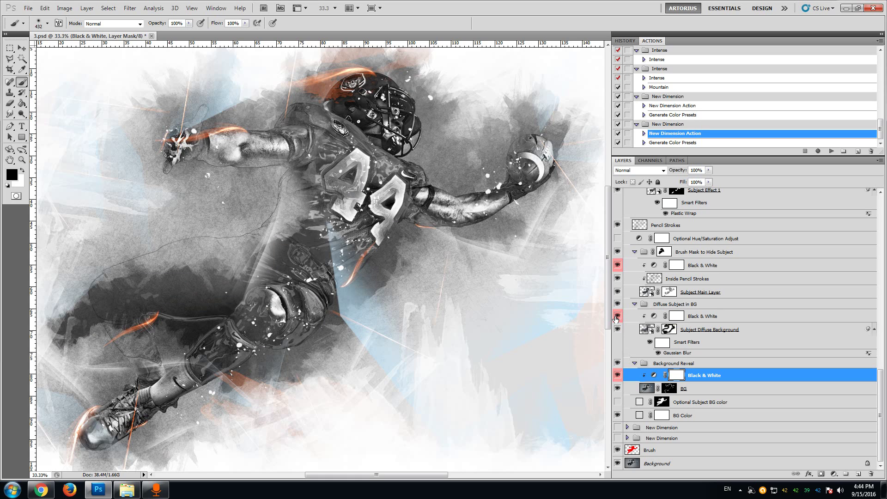
pyautogui.click(617, 317)
pyautogui.click(617, 265)
pyautogui.click(692, 238)
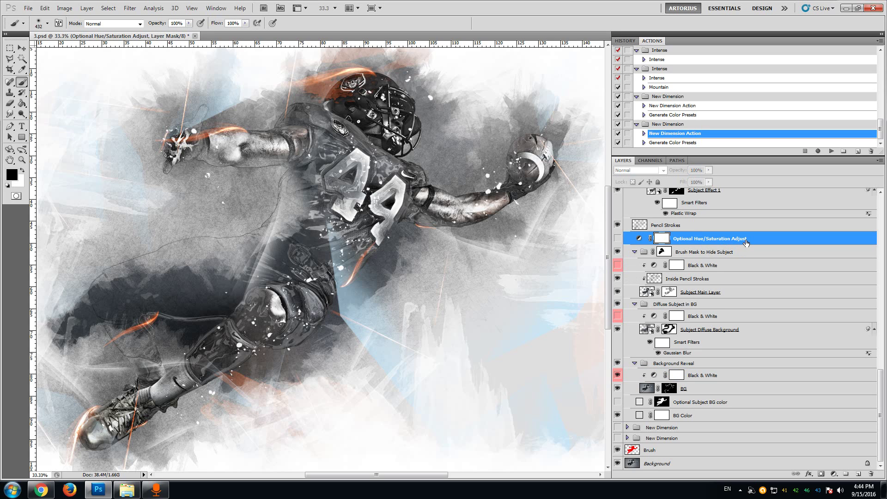
pyautogui.click(618, 240)
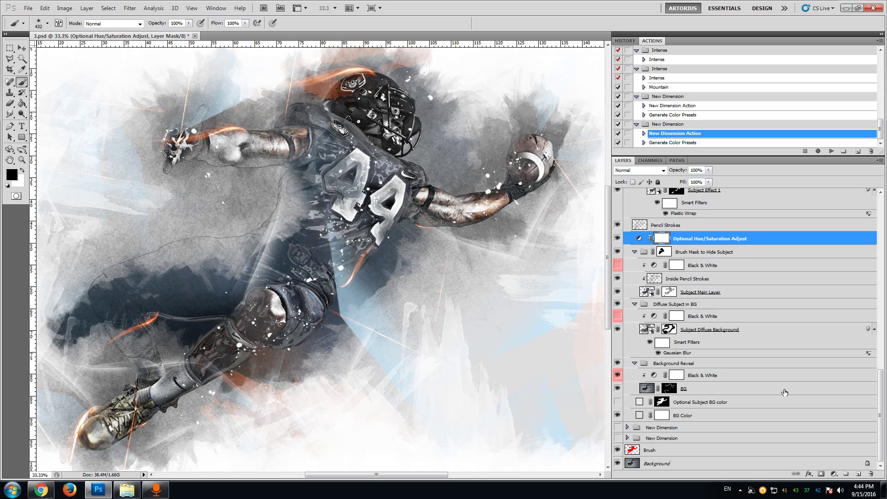
# Compare the image with the Background Reveal group's BG layer and the Subject Diffuse Background layer each hidden and shown.
pyautogui.click(616, 391)
pyautogui.click(616, 391)
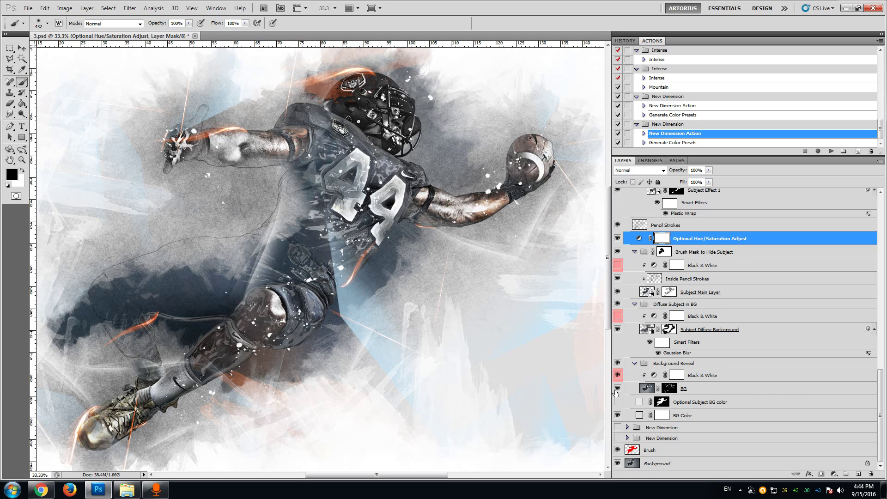
pyautogui.click(617, 331)
pyautogui.click(617, 330)
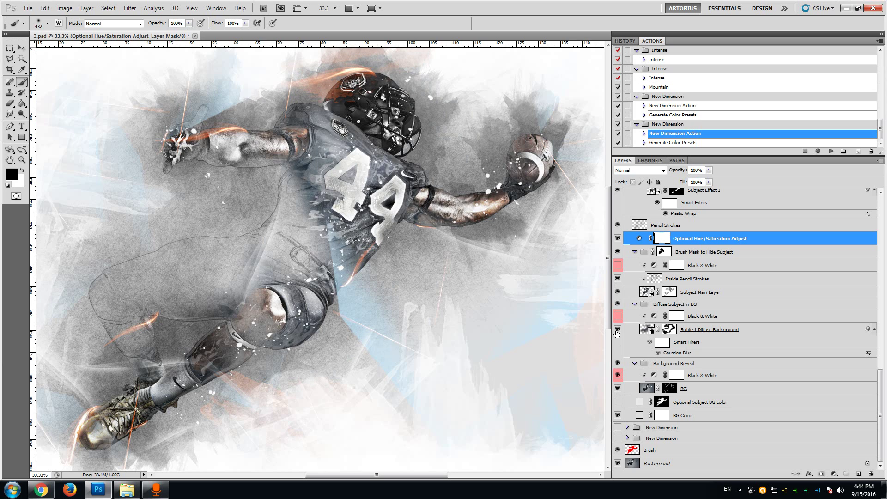
# Reduce the Gaussian Blur smart filter radius on the Subject Diffuse Background layer to about 68 pixels.
pyautogui.click(731, 330)
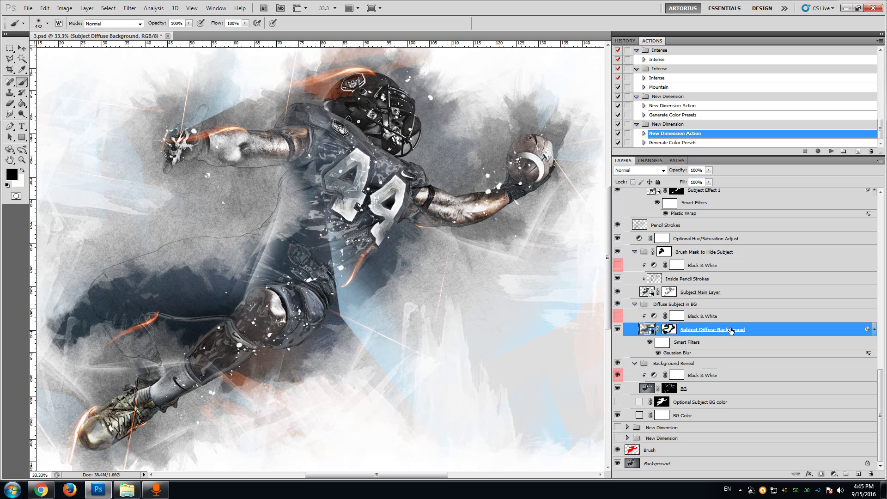
pyautogui.doubleClick(680, 354)
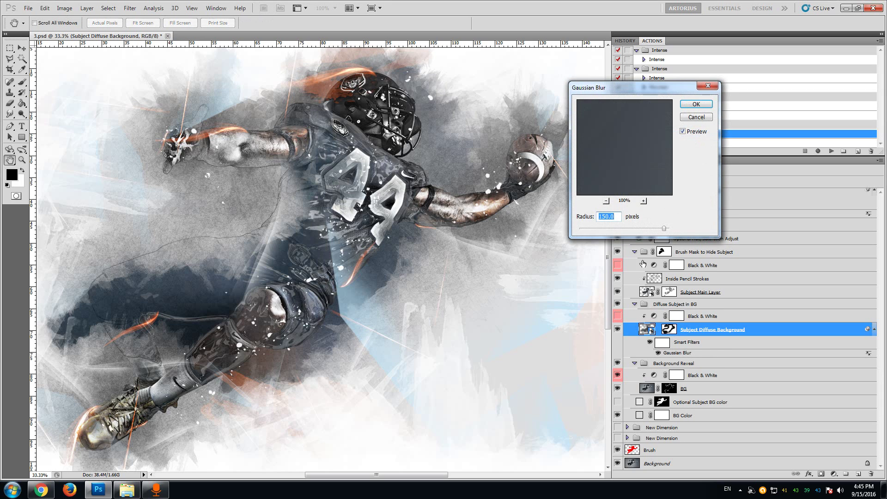
pyautogui.click(648, 229)
pyautogui.click(627, 230)
pyautogui.moveTo(627, 230); pyautogui.dragTo(646, 229)
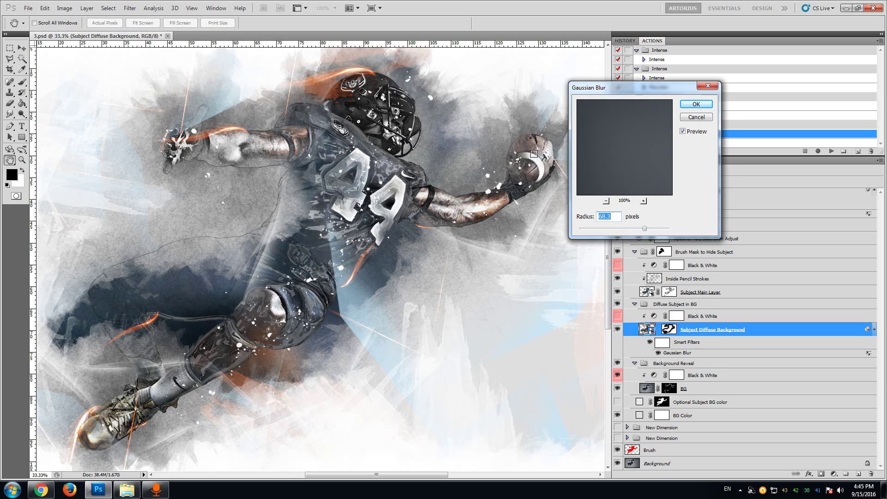
pyautogui.click(695, 104)
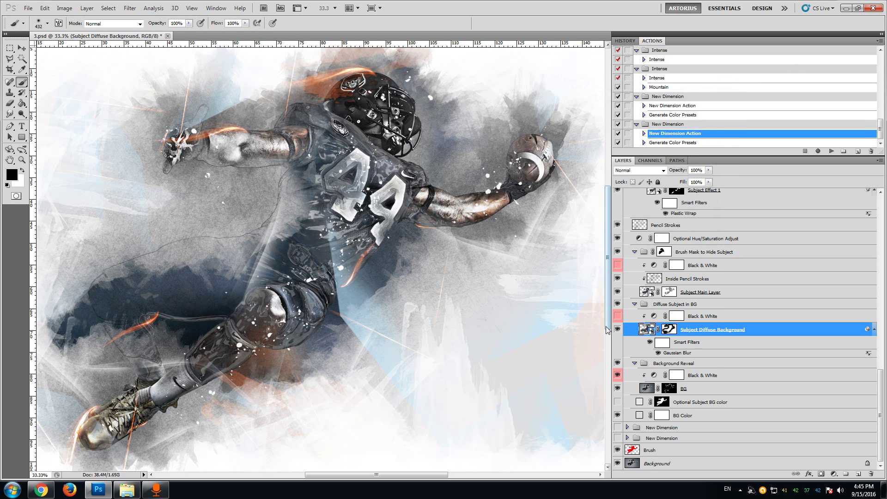
# Hide the Black & White adjustment in the Brush Mask to Reveal Unaltered Subject group.
pyautogui.scroll(5, 683, 318)
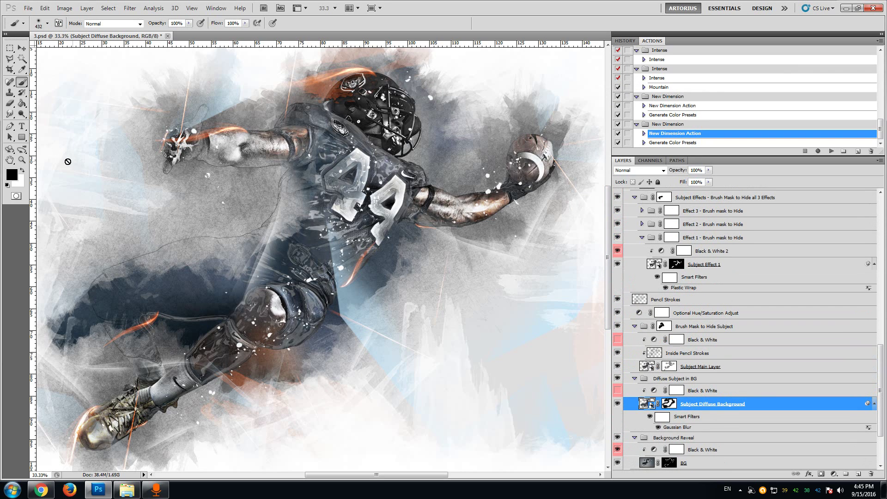
pyautogui.click(22, 160)
pyautogui.scroll(2, 416, 144)
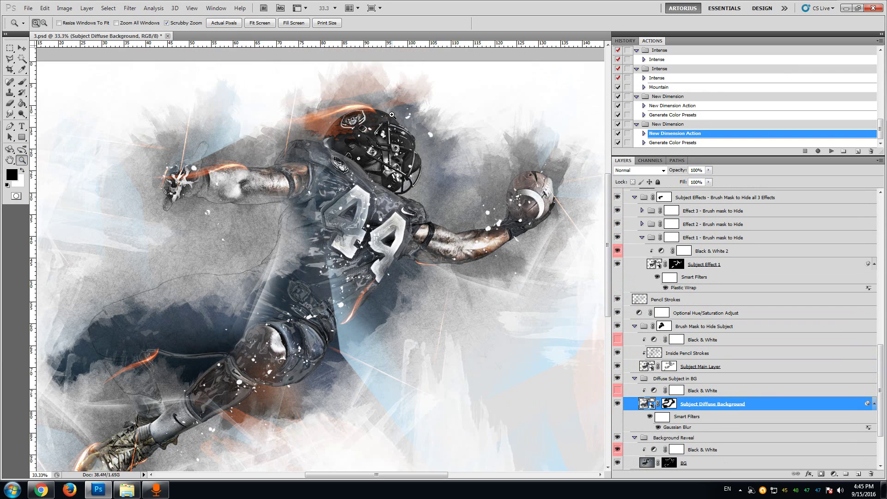
pyautogui.click(382, 144)
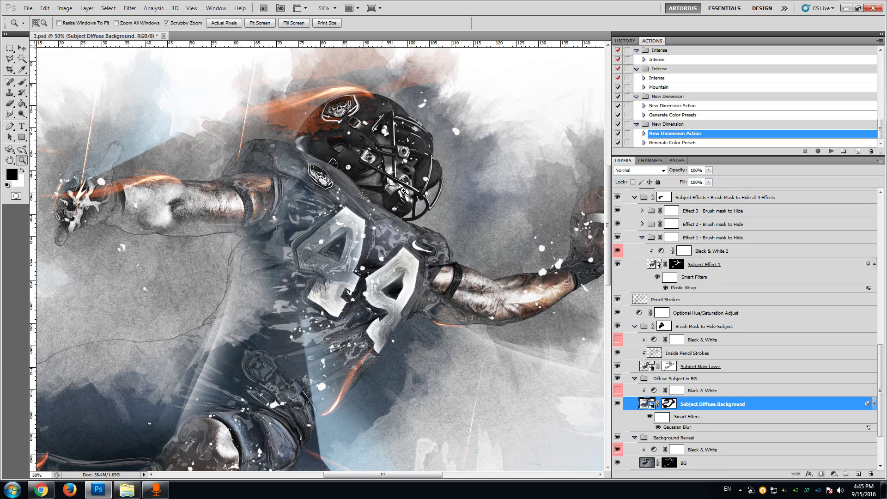
pyautogui.scroll(5, 746, 297)
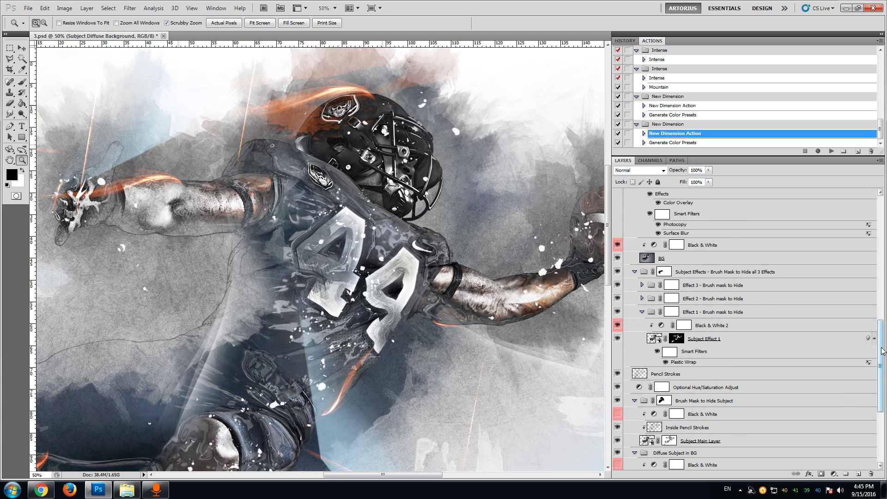
pyautogui.moveTo(880, 351); pyautogui.dragTo(874, 301)
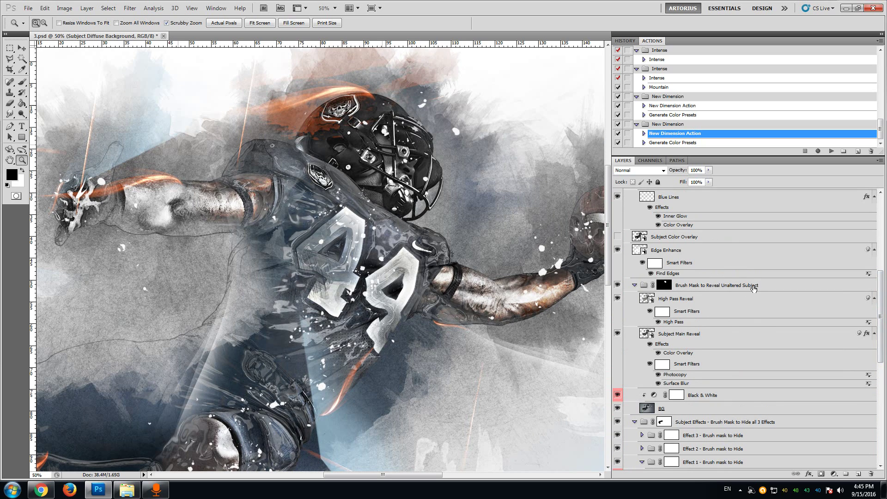
pyautogui.click(690, 396)
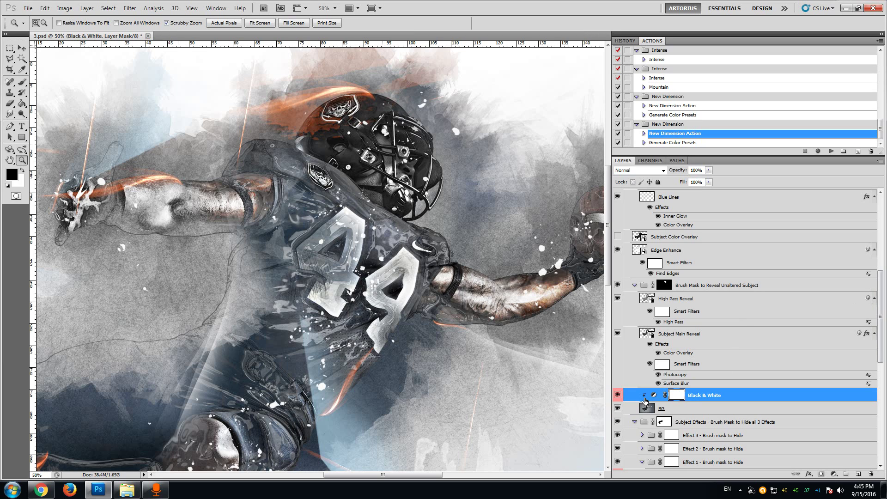
pyautogui.click(617, 396)
pyautogui.click(617, 397)
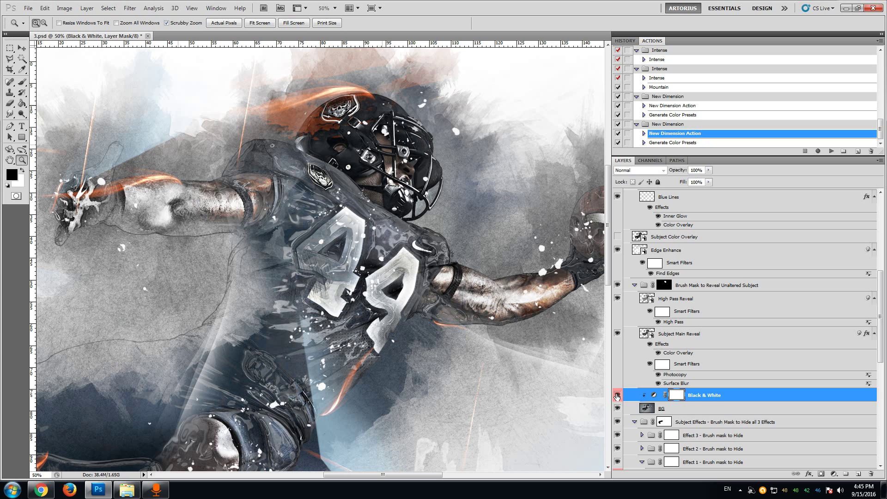
pyautogui.click(617, 397)
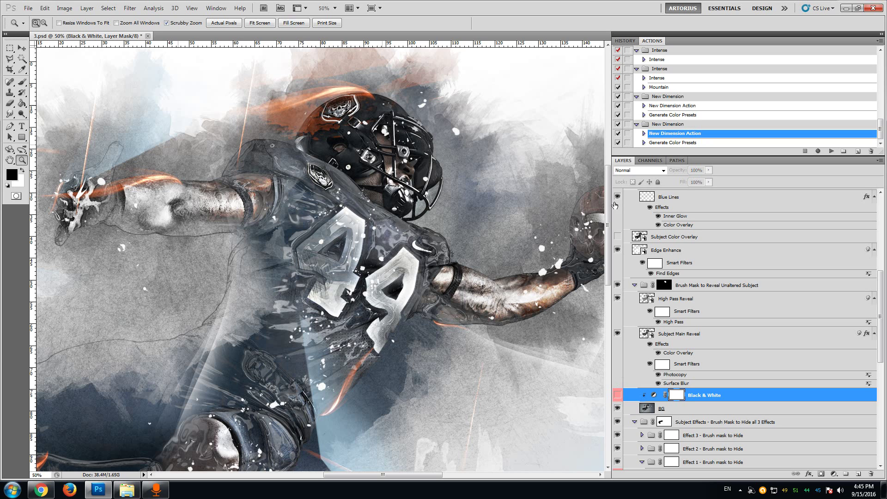
# Compare the player with the whole Subject Effects group hidden and shown, looking closely at the jersey and legs.
pyautogui.moveTo(608, 206); pyautogui.dragTo(610, 228)
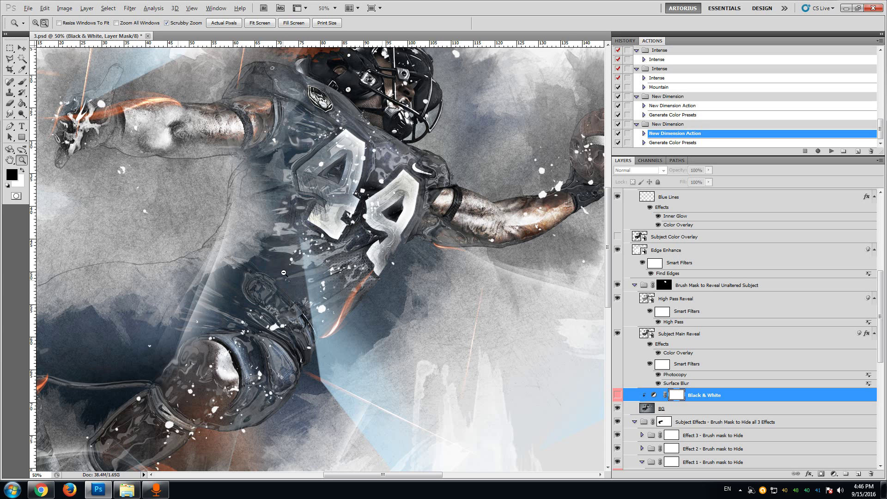
pyautogui.keyDown('alt'); pyautogui.click(283, 250); pyautogui.keyUp('alt')
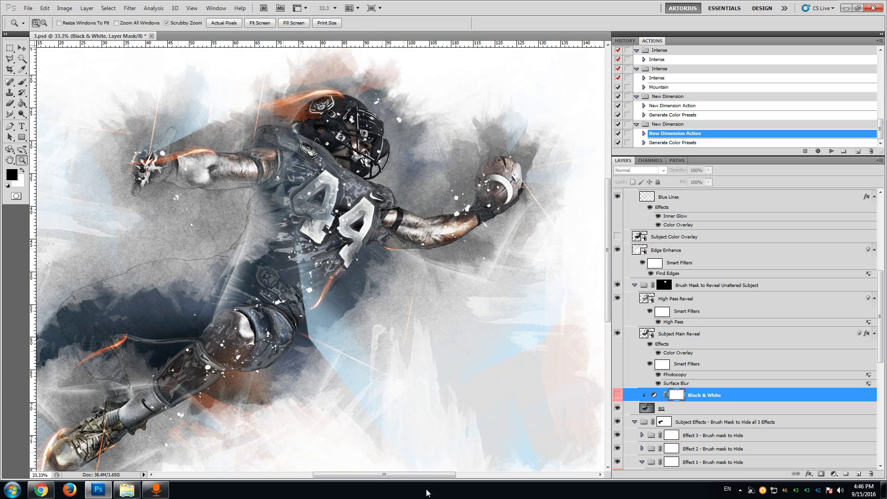
pyautogui.scroll(-4, 675, 388)
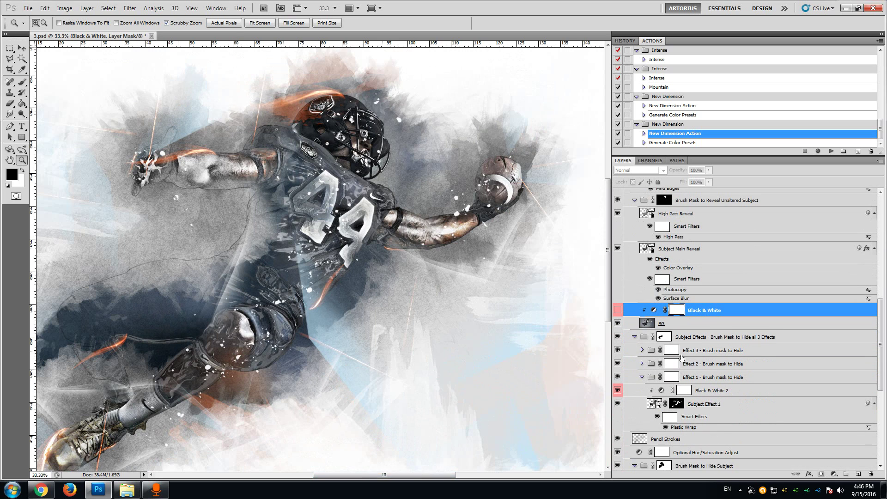
pyautogui.click(692, 339)
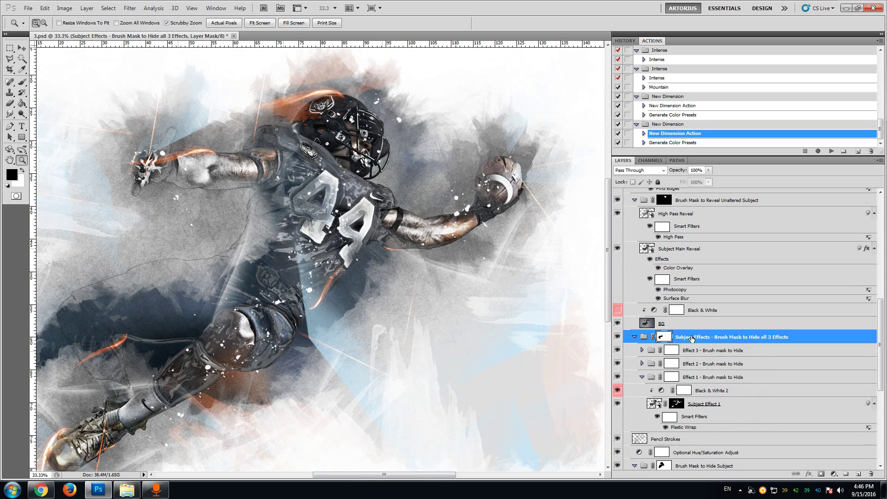
pyautogui.click(617, 338)
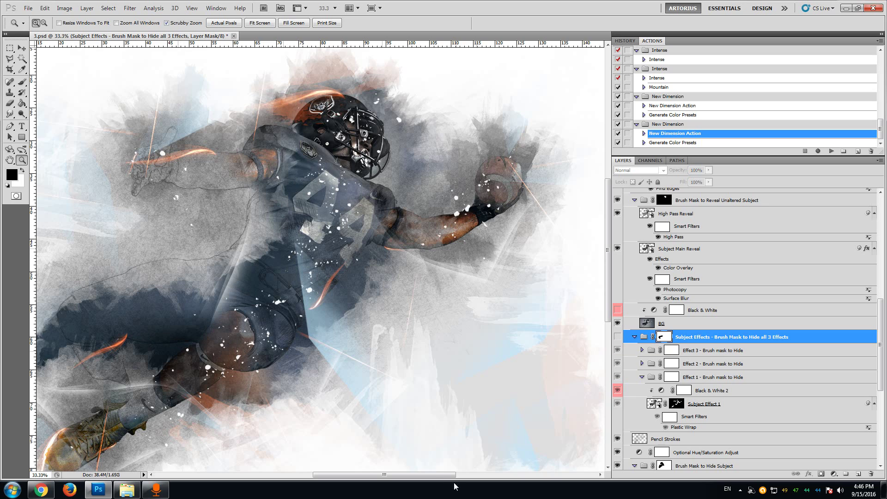
pyautogui.moveTo(447, 475); pyautogui.dragTo(424, 479)
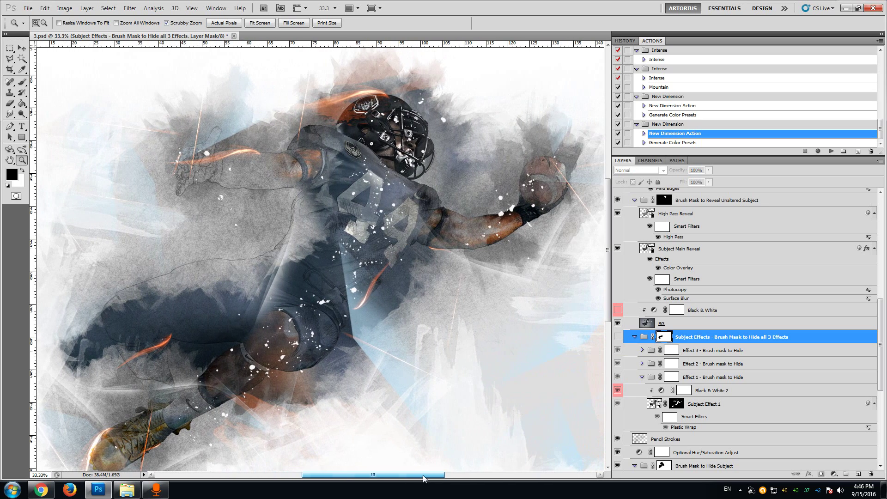
pyautogui.scroll(-2, 336, 269)
pyautogui.click(328, 217)
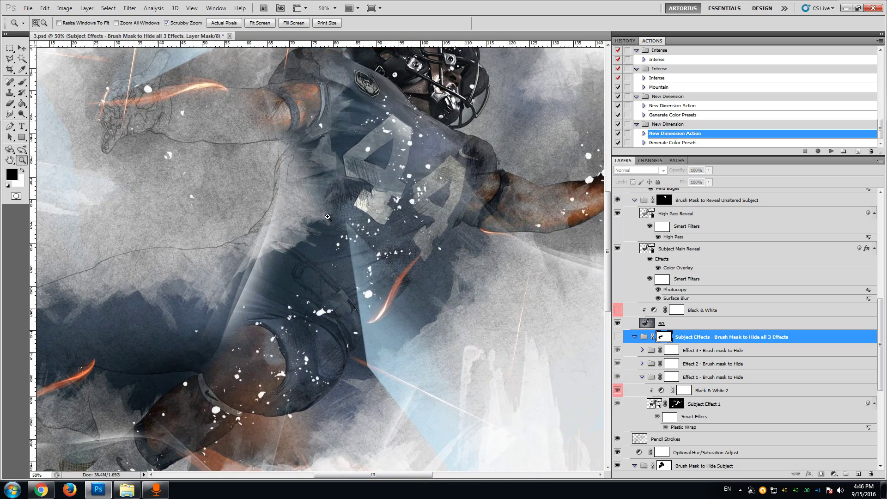
pyautogui.click(617, 336)
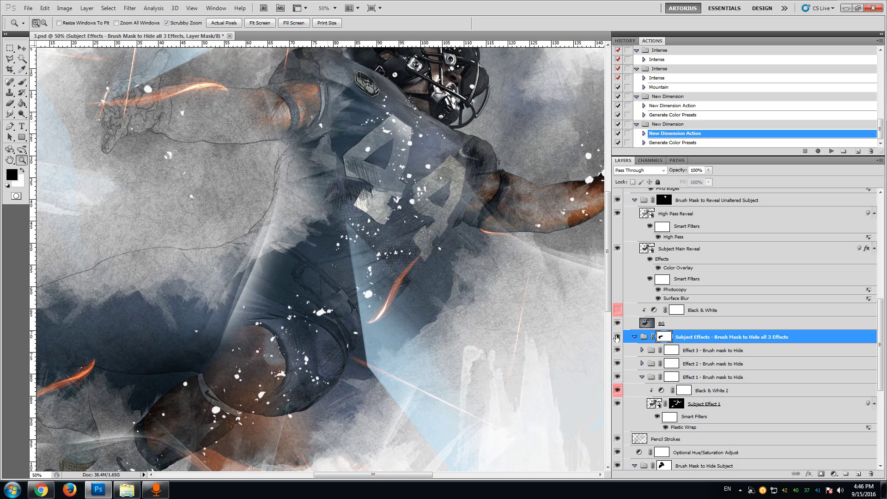
pyautogui.click(617, 337)
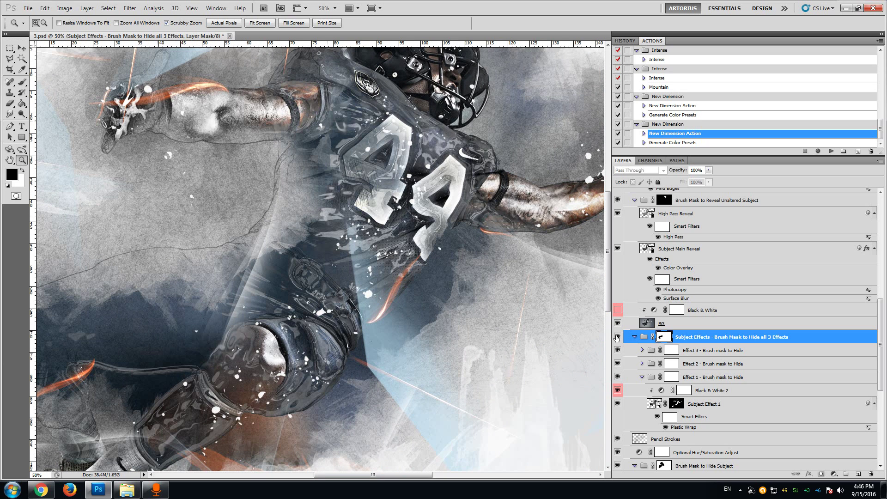
# Collapse the Effect 1 group, and select the Effect 2 group after inspecting the layers and filters inside it.
pyautogui.click(721, 392)
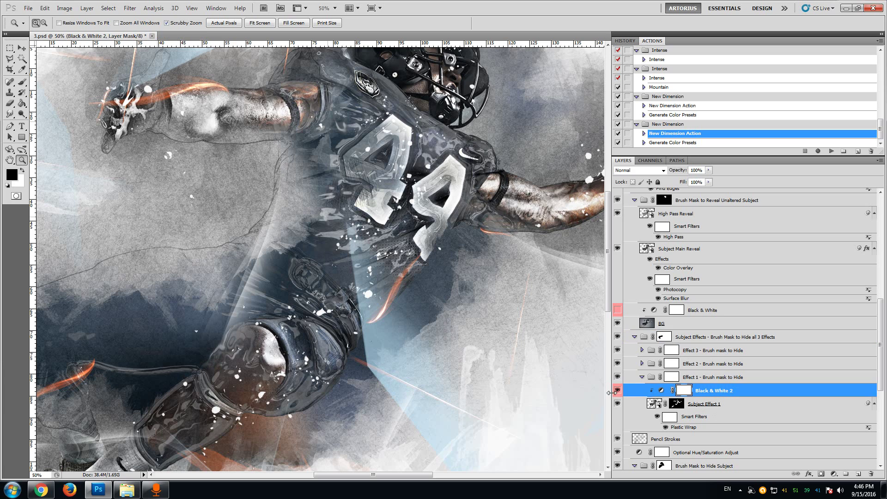
pyautogui.click(642, 377)
pyautogui.click(642, 363)
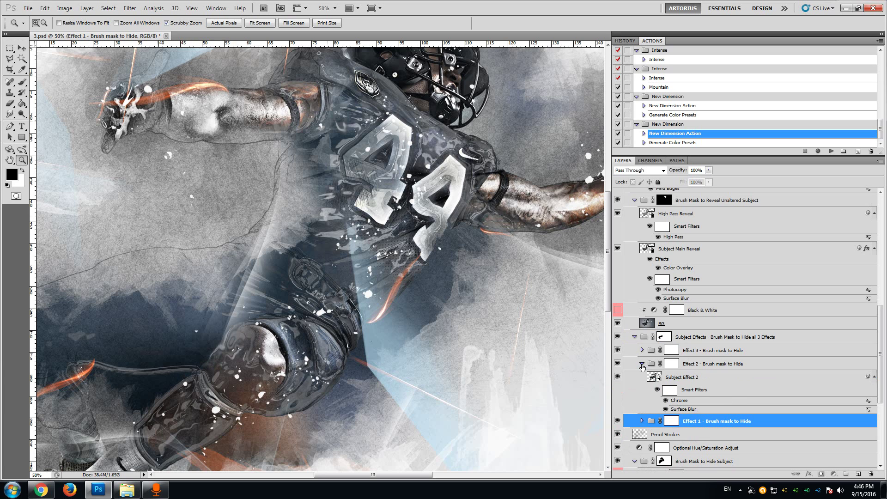
pyautogui.click(642, 364)
pyautogui.click(671, 367)
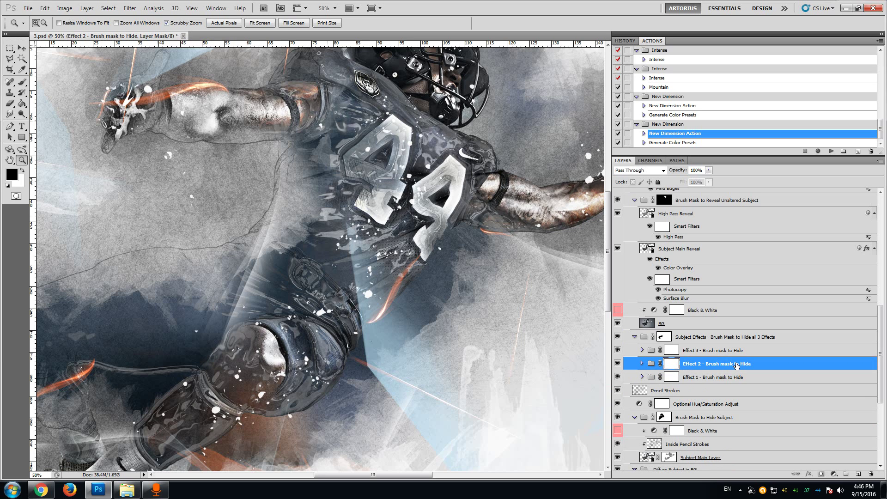
pyautogui.click(682, 341)
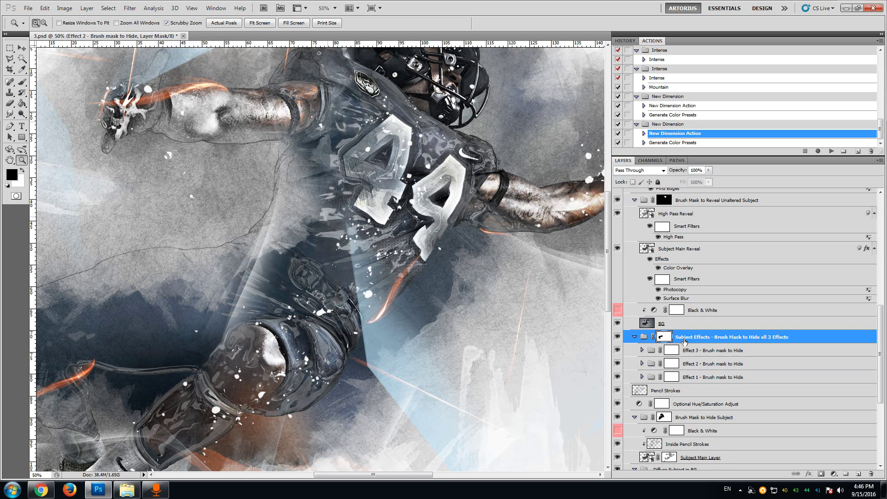
pyautogui.click(701, 369)
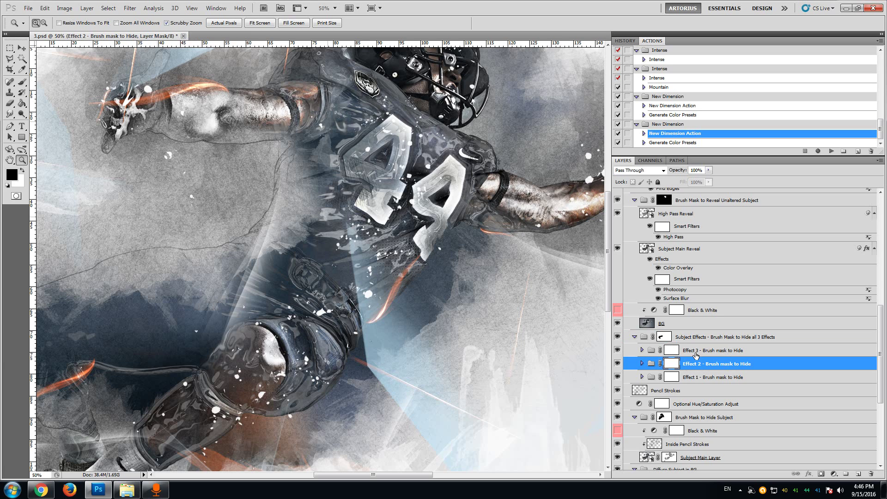
# Paint black on the Effect 2 group's mask with the Brush tool to hide the effect over the jersey and its numbers.
pyautogui.click(695, 353)
pyautogui.click(697, 368)
pyautogui.click(21, 82)
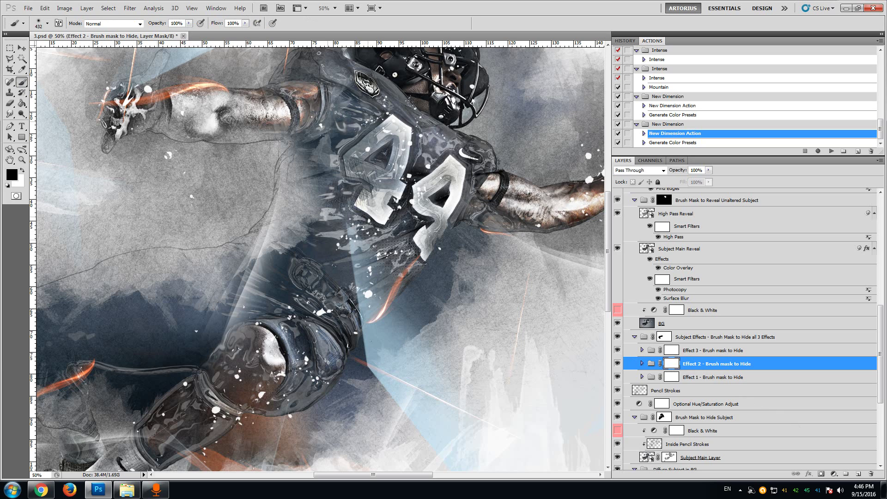
pyautogui.moveTo(341, 134)
pyautogui.mouseDown()
pyautogui.moveTo(365, 159)
pyautogui.moveTo(428, 146)
pyautogui.moveTo(362, 215)
pyautogui.moveTo(264, 226)
pyautogui.moveTo(317, 105)
pyautogui.mouseUp()
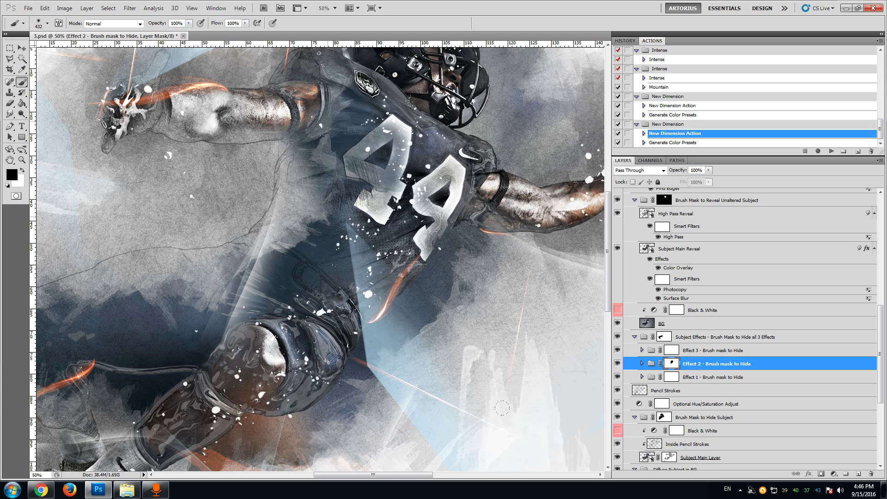
pyautogui.click(617, 379)
# Select the Brush Mask to Reveal Unaltered Subject group and inspect the player's helmet and upper body.
pyautogui.scroll(1, 627, 383)
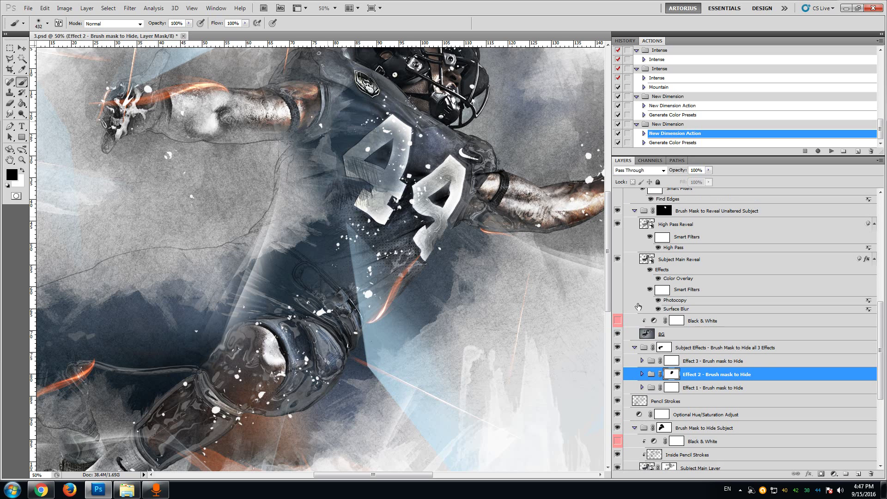
pyautogui.scroll(4, 519, 266)
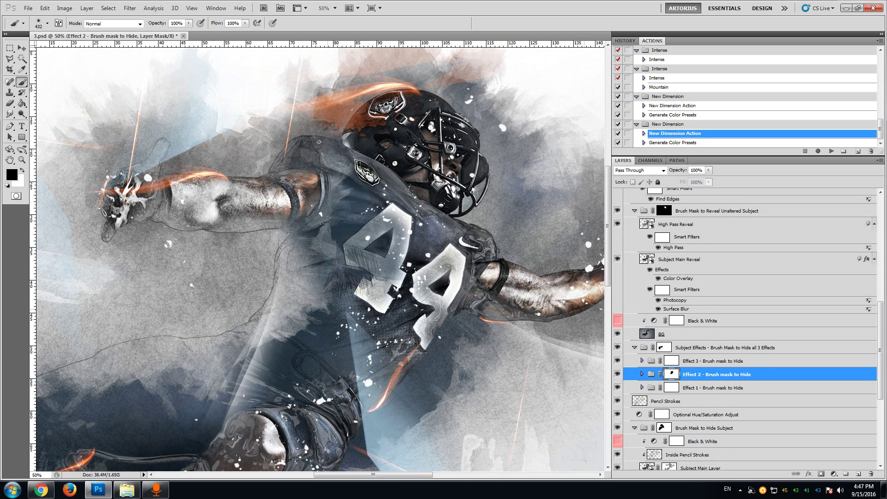
pyautogui.scroll(2, 681, 314)
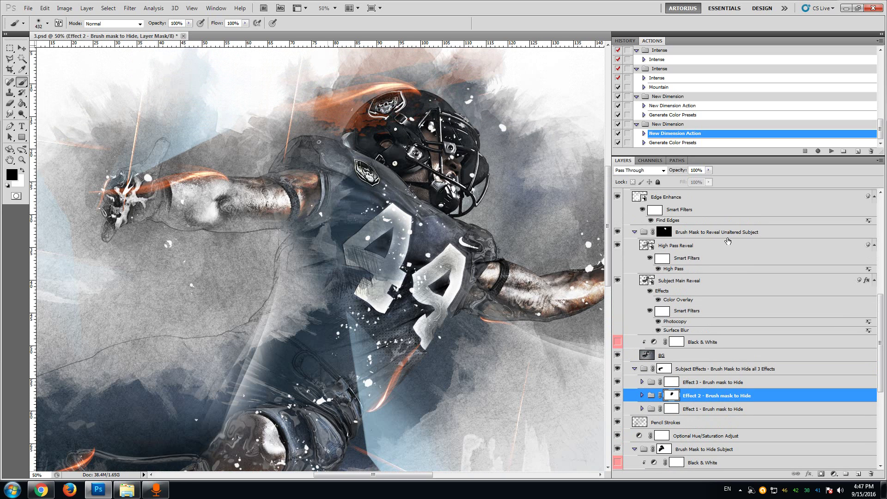
pyautogui.click(726, 233)
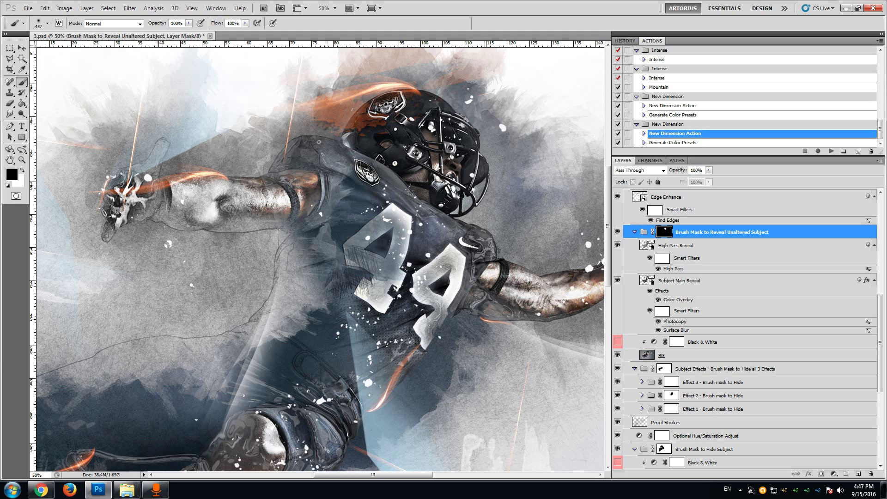
pyautogui.moveTo(609, 199); pyautogui.dragTo(607, 198)
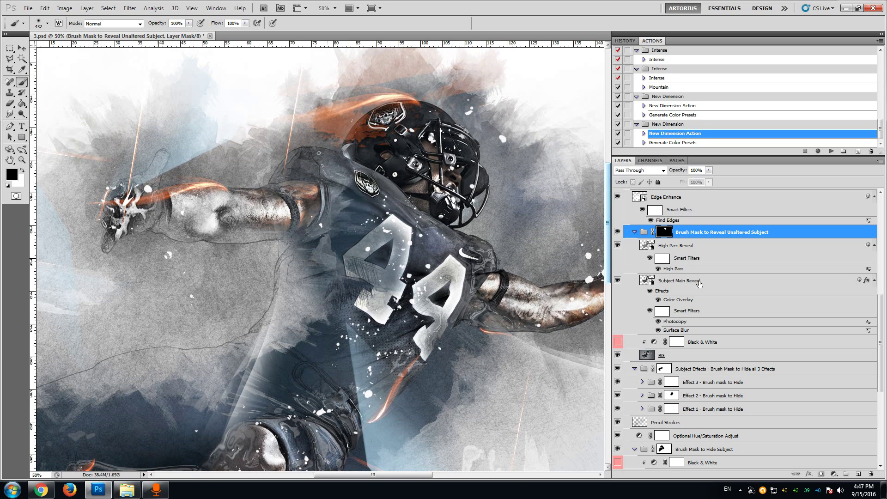
# Try High Pass smart filter radii such as 2.2, 77.7, 33.6 and 4.7 pixels on the High Pass Reveal layer, and cancel.
pyautogui.click(676, 246)
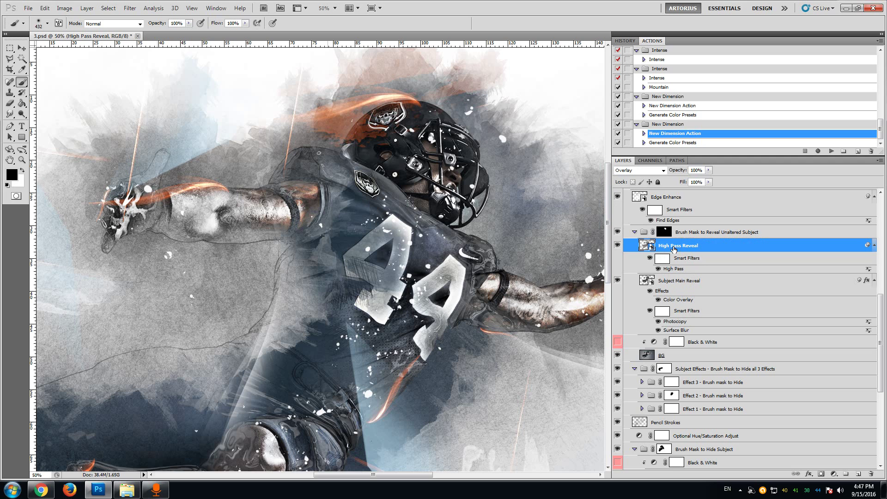
pyautogui.doubleClick(680, 270)
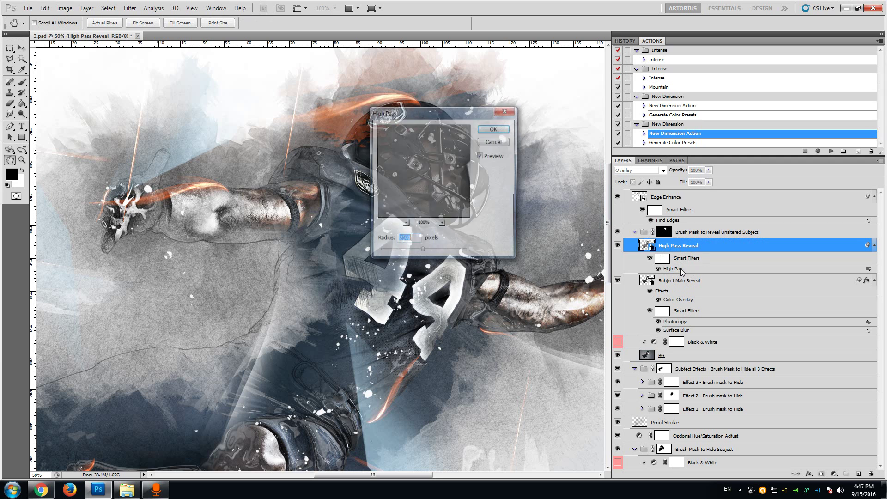
pyautogui.moveTo(447, 114); pyautogui.dragTo(672, 55)
pyautogui.moveTo(651, 191); pyautogui.dragTo(618, 194)
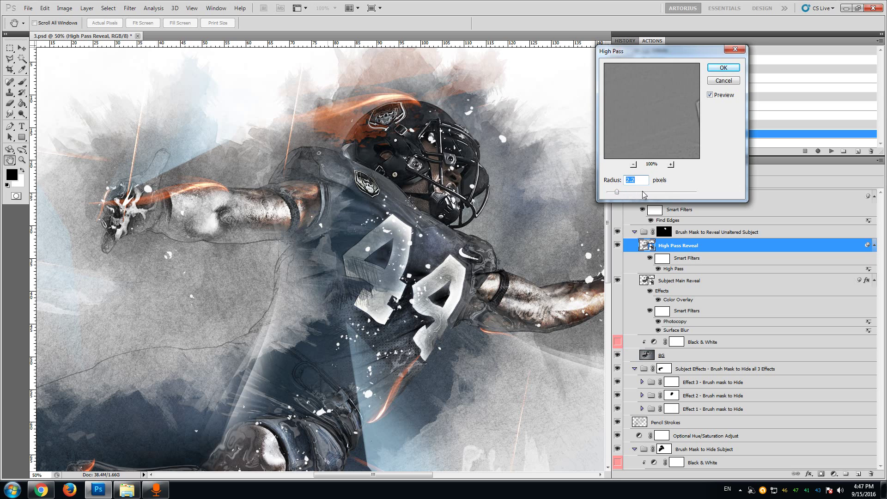
pyautogui.click(677, 192)
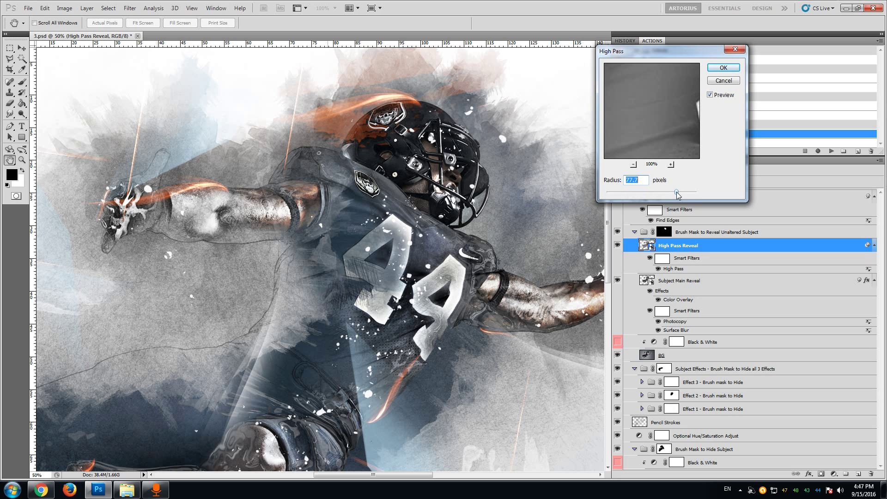
pyautogui.click(692, 192)
pyautogui.click(654, 193)
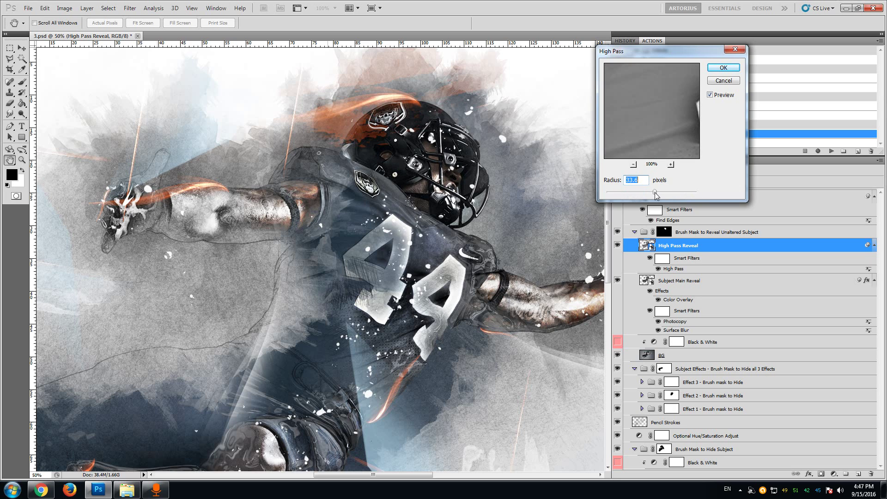
pyautogui.click(630, 193)
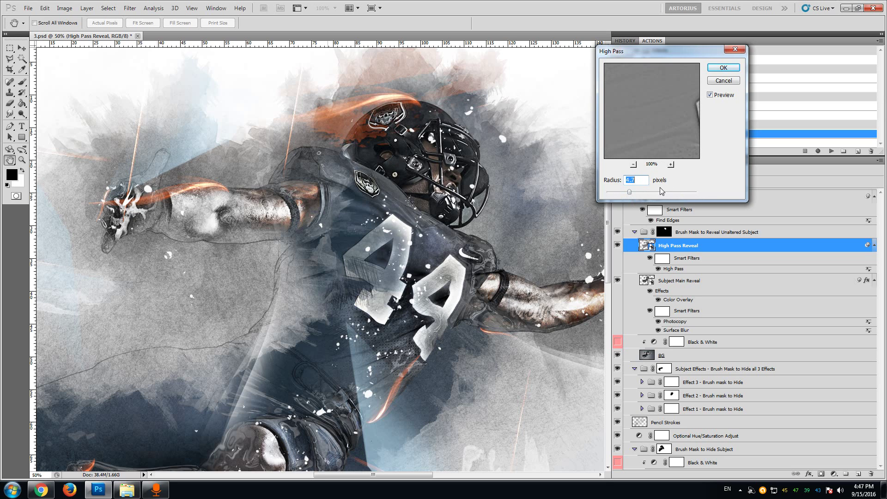
pyautogui.click(721, 79)
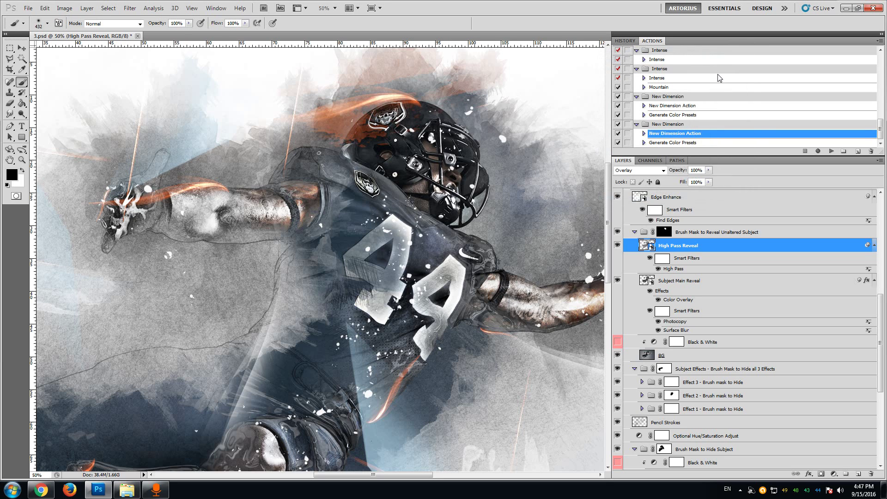
# Check the Subject Main Reveal layer hidden and shown, and collapse the Brush Mask to Reveal Unaltered Subject group.
pyautogui.click(618, 280)
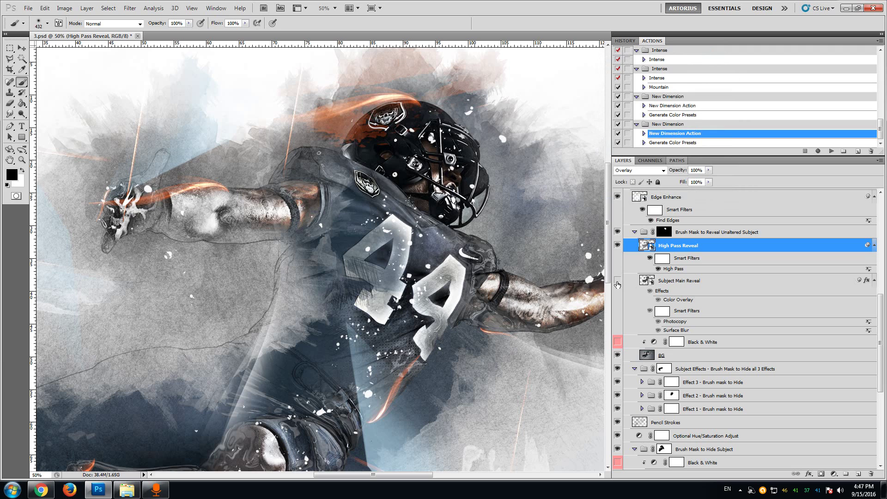
pyautogui.click(617, 280)
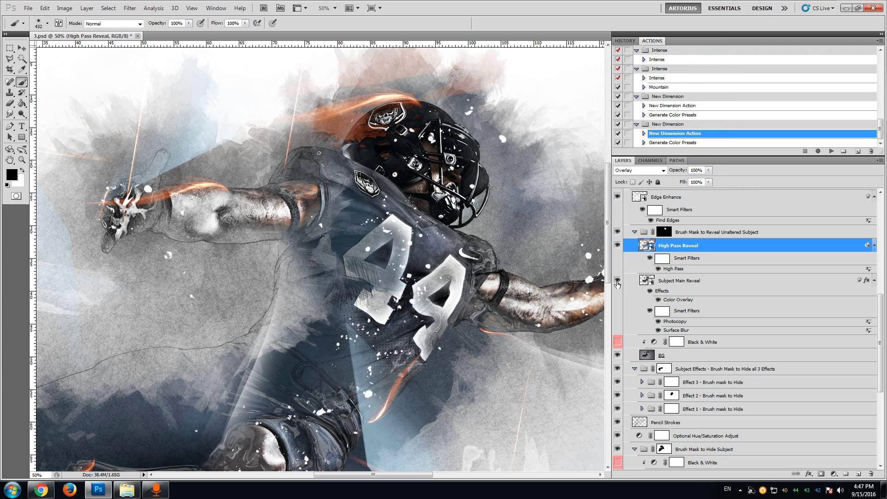
pyautogui.click(635, 232)
pyautogui.scroll(2, 636, 237)
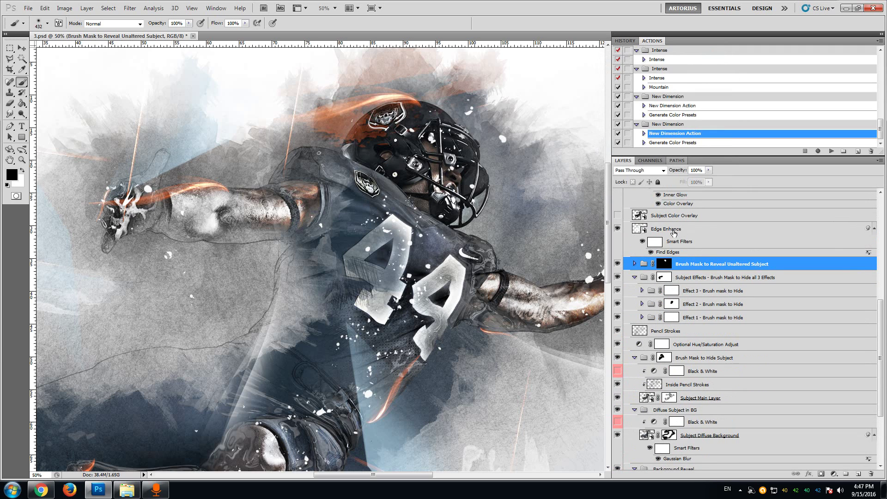
# Compare the outlines around the player's arms and legs with the Edge Enhance layer hidden and shown.
pyautogui.scroll(-5, 601, 217)
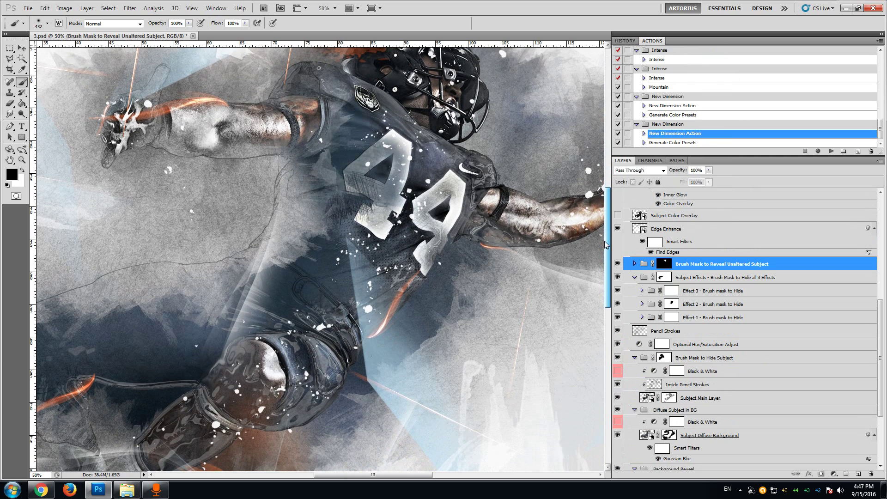
pyautogui.hscroll(-5, 472, 194)
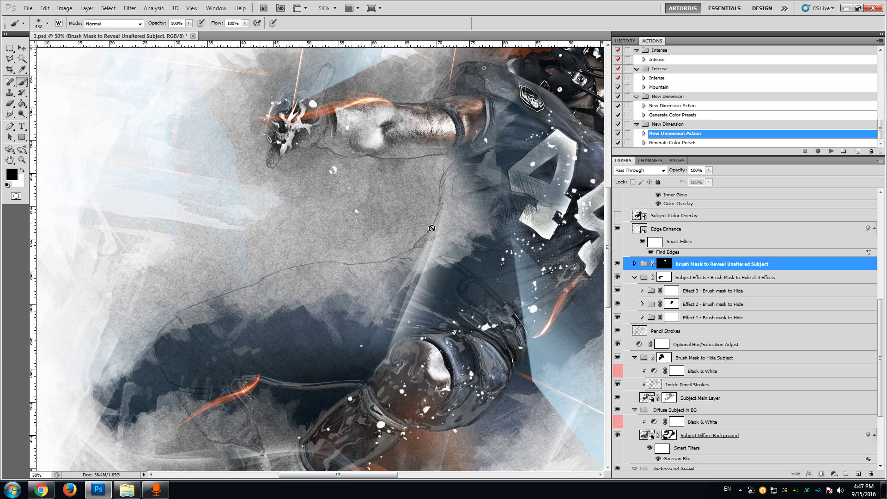
pyautogui.scroll(-3, 245, 271)
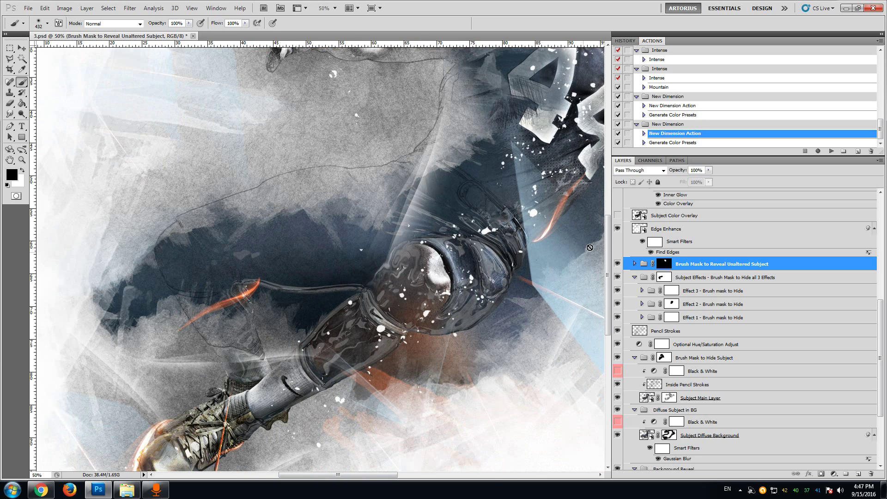
pyautogui.click(617, 229)
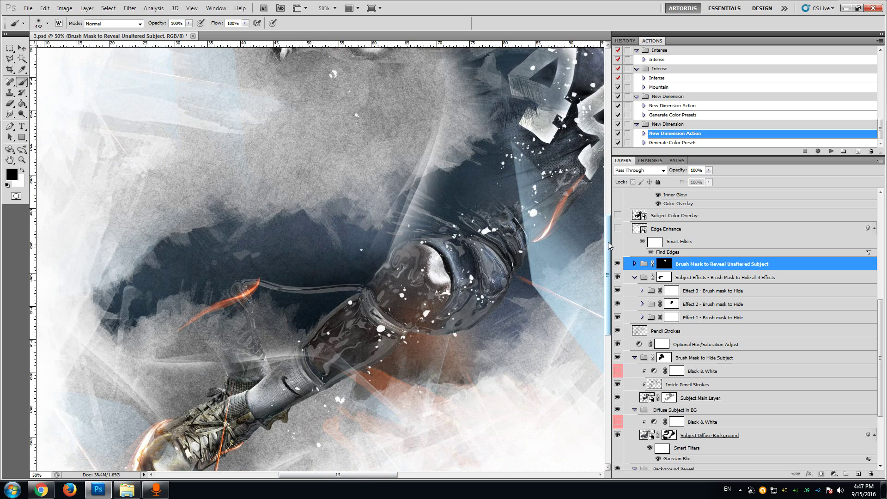
pyautogui.moveTo(609, 246); pyautogui.dragTo(602, 215)
pyautogui.click(22, 160)
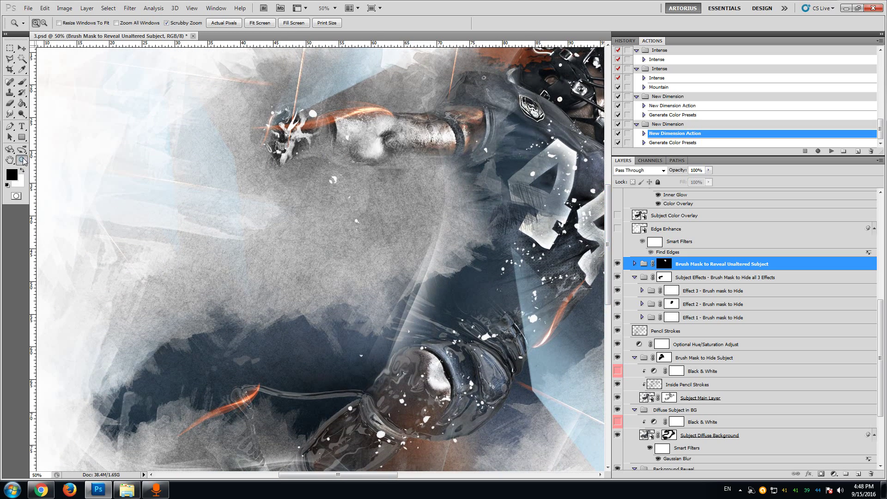
pyautogui.keyDown('alt'); pyautogui.click(363, 192); pyautogui.keyUp('alt')
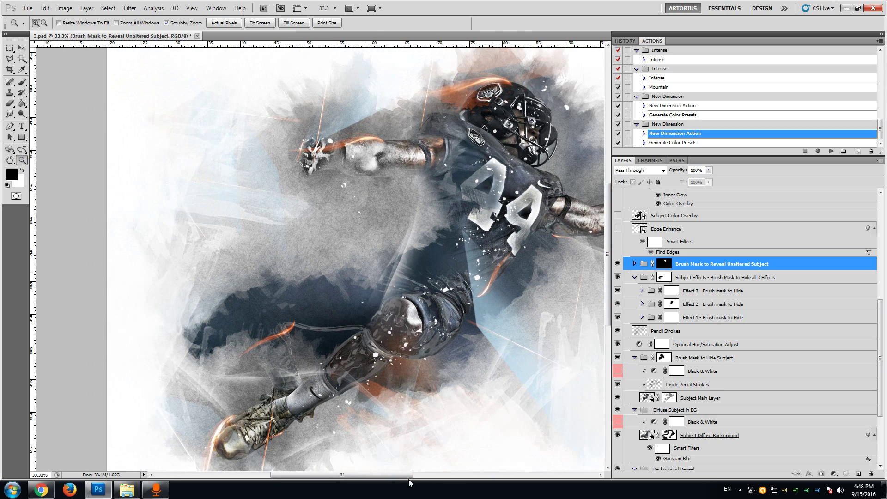
pyautogui.moveTo(409, 475); pyautogui.dragTo(426, 475)
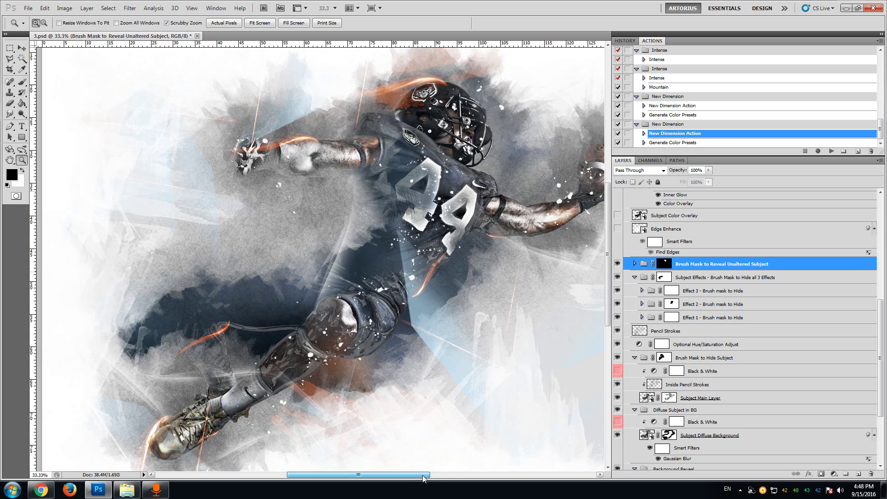
pyautogui.click(617, 229)
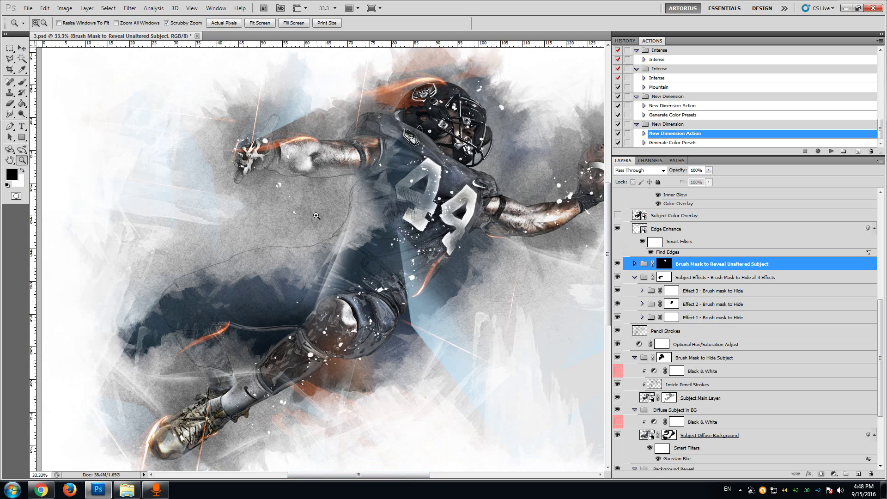
# Hide the White Lines layer, and compare the whole image again with the Edge Enhance layer hidden and shown.
pyautogui.click(350, 230)
pyautogui.scroll(1, 728, 270)
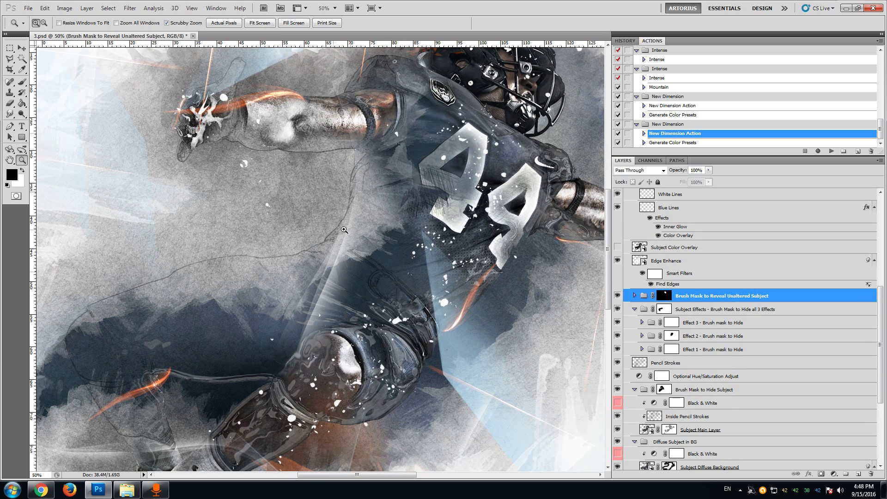
pyautogui.scroll(3, 691, 246)
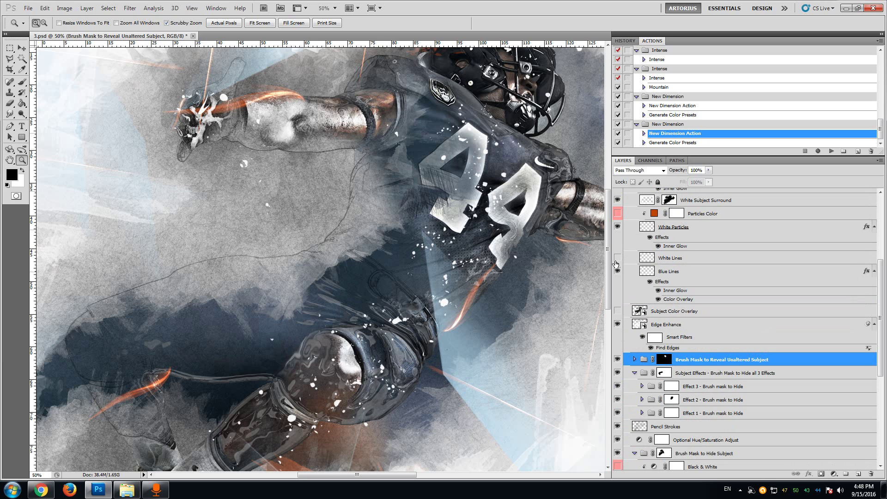
pyautogui.click(617, 324)
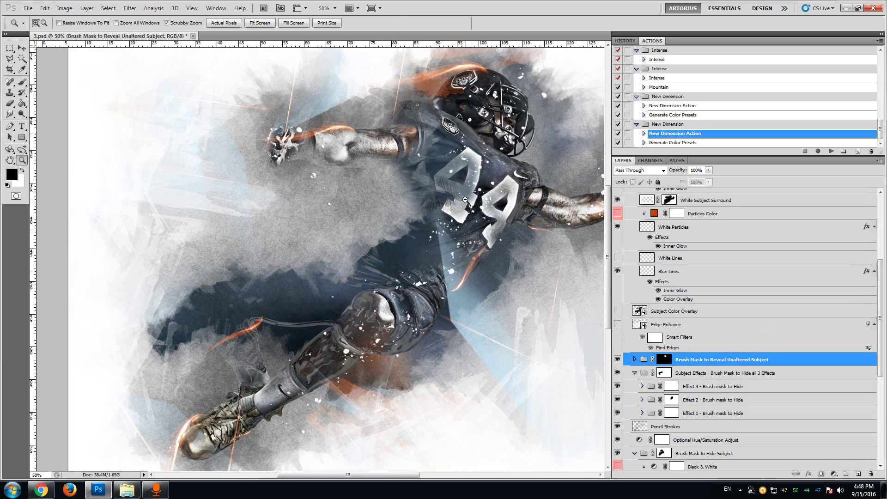
pyautogui.keyDown('alt'); pyautogui.click(465, 200); pyautogui.keyUp('alt')
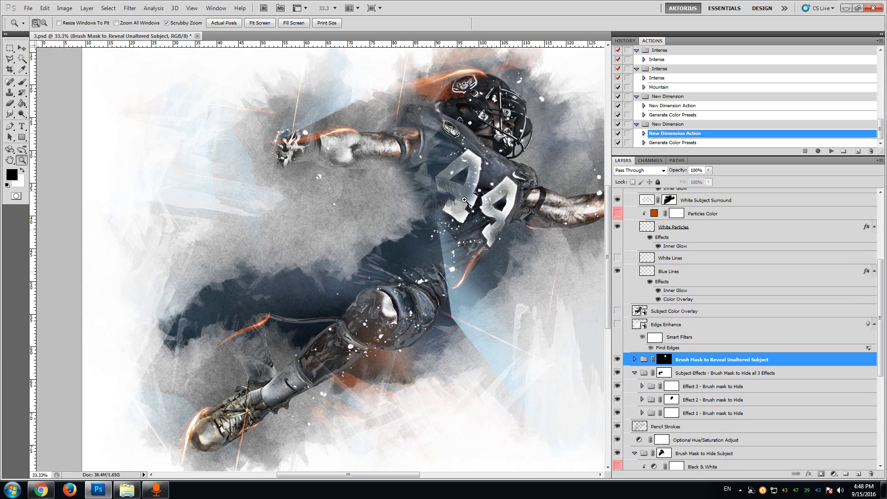
pyautogui.keyDown('alt'); pyautogui.click(444, 193); pyautogui.keyUp('alt')
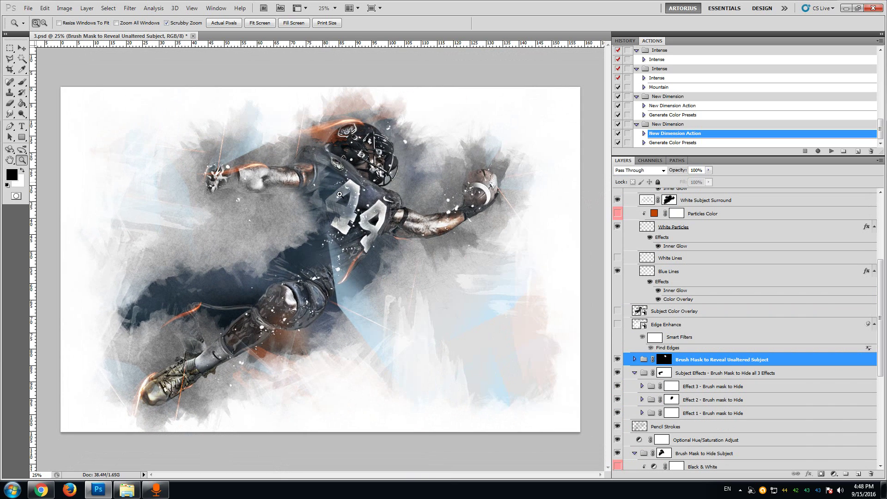
pyautogui.click(617, 325)
# Set the Edge Enhance layer's opacity to 69% after trying 100%, and select the Subject Color Overlay layer.
pyautogui.click(668, 325)
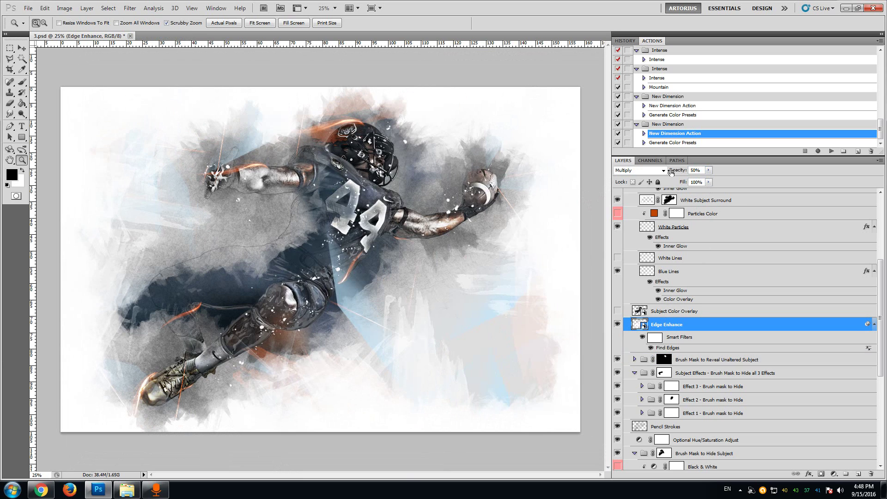
pyautogui.click(707, 170)
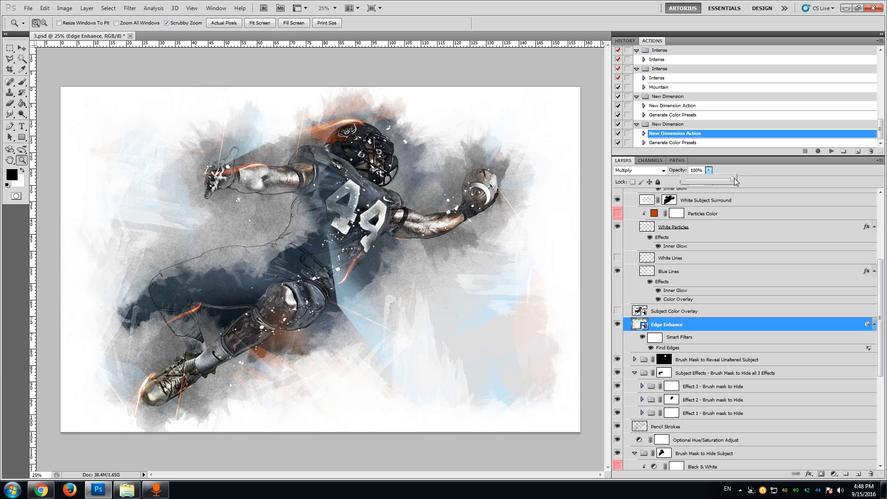
pyautogui.moveTo(735, 181)
pyautogui.mouseDown()
pyautogui.moveTo(704, 184)
pyautogui.moveTo(719, 184)
pyautogui.mouseUp()
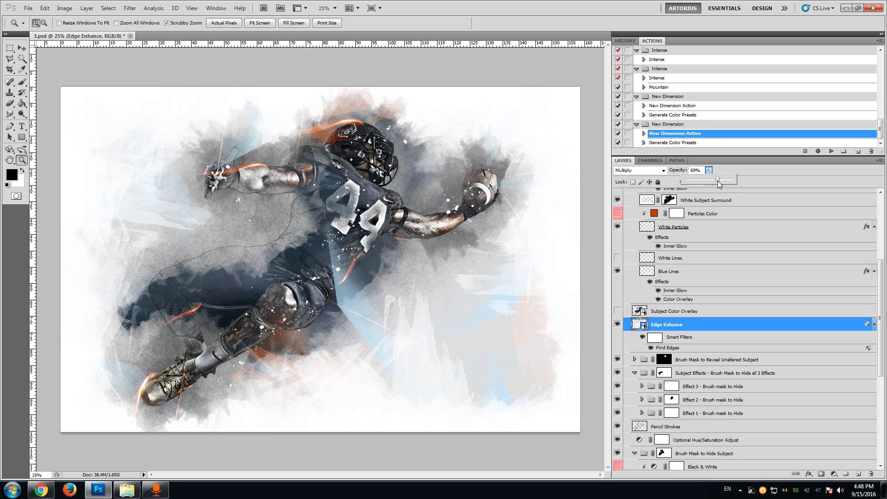
pyautogui.click(745, 171)
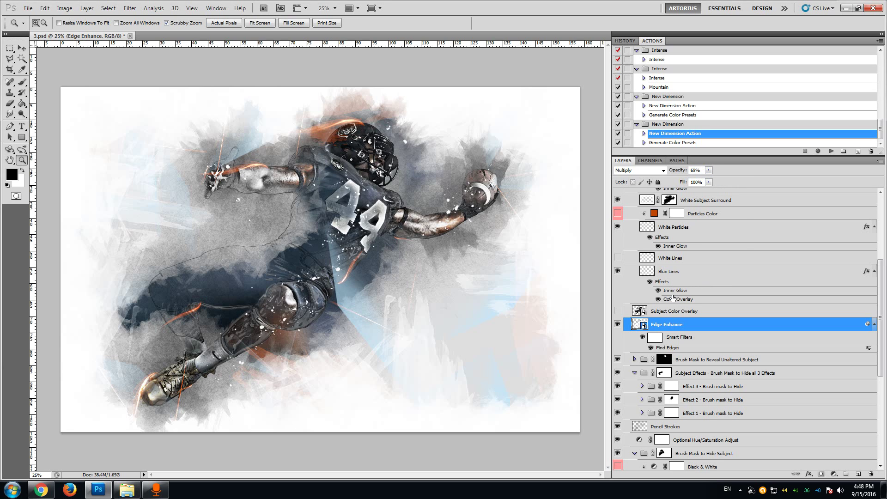
pyautogui.click(698, 312)
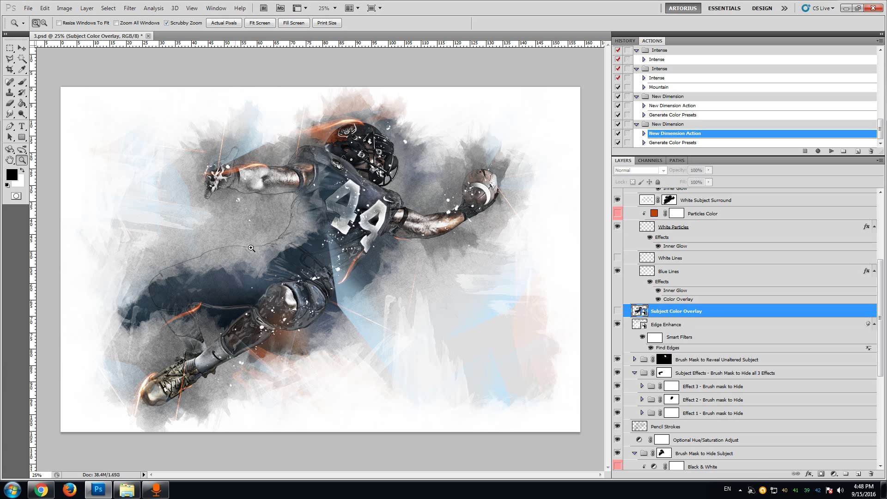
# Compare the image with the Subject Color Overlay layer shown and hidden.
pyautogui.click(618, 311)
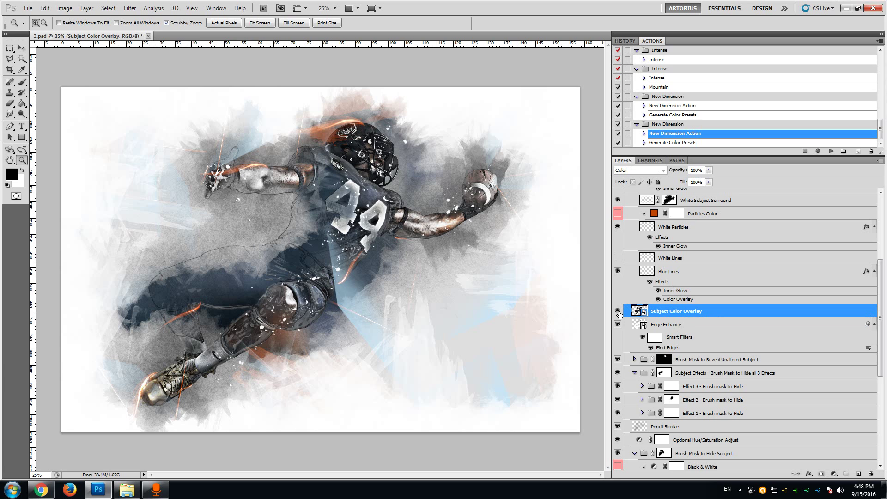
pyautogui.click(617, 312)
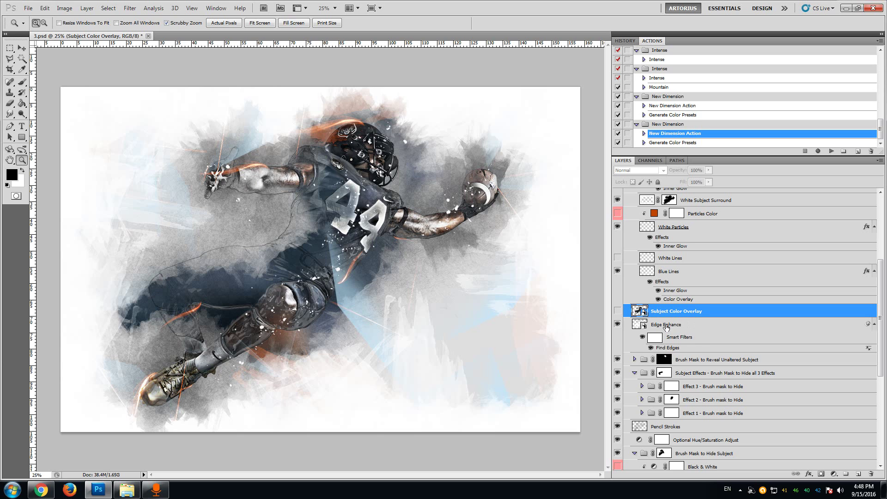
# Turn on the Black & White adjustment layers in the Diffuse Subject in BG and Brush Mask to Hide Subject groups.
pyautogui.scroll(-6, 688, 339)
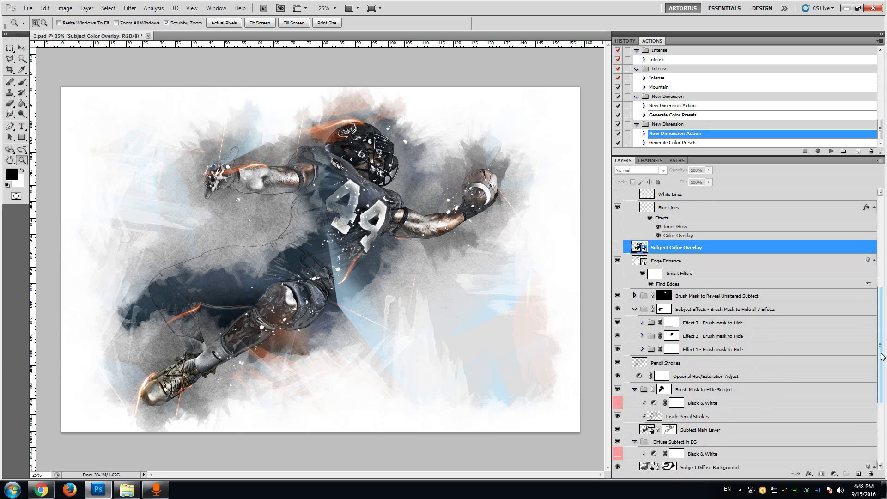
pyautogui.moveTo(882, 356); pyautogui.dragTo(883, 410)
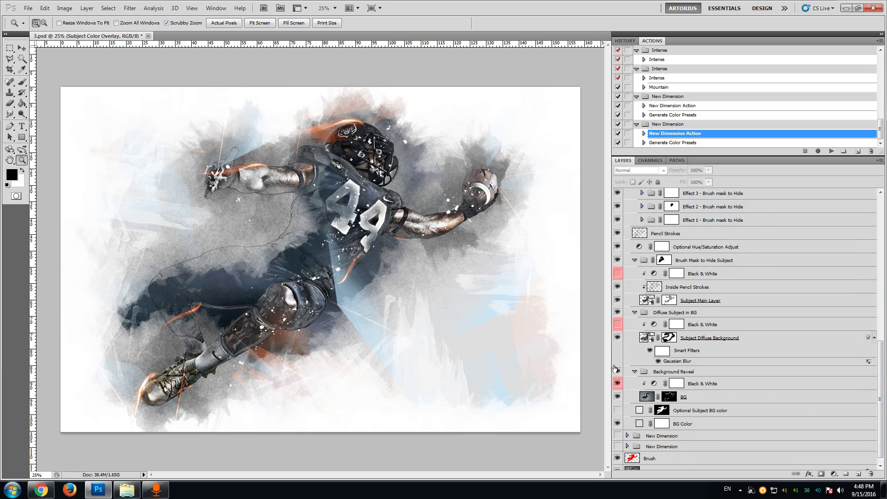
pyautogui.click(693, 324)
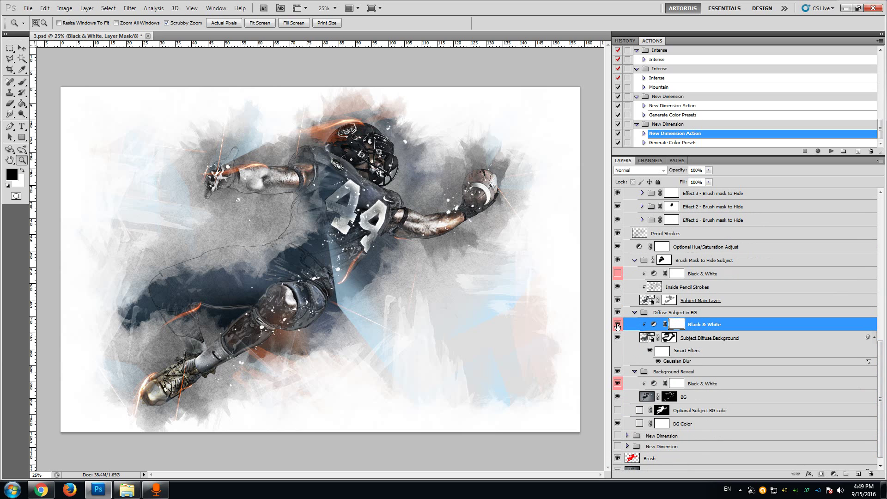
pyautogui.click(617, 325)
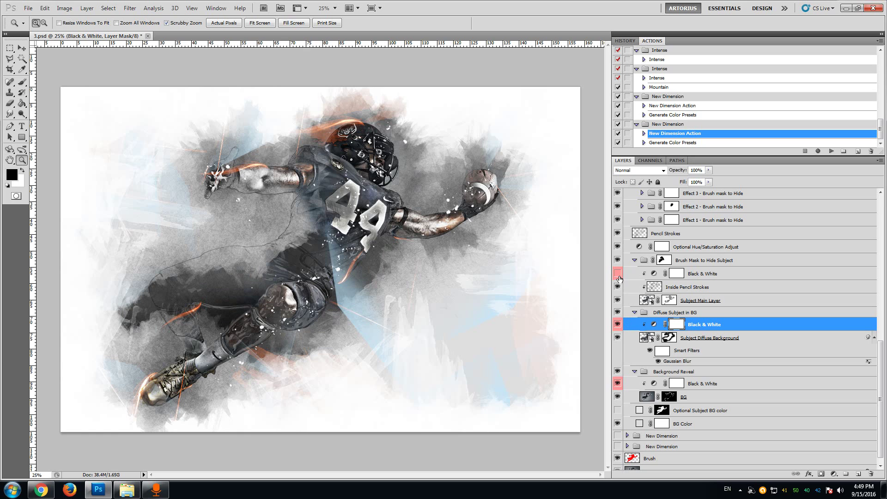
# Show the Subject Color Overlay layer, examine the recoloured player up close, and hide the layer again.
pyautogui.scroll(5, 618, 278)
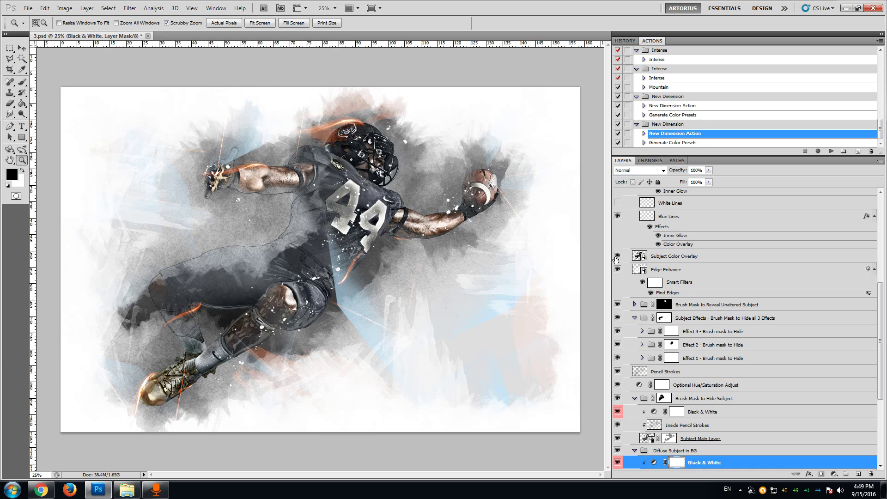
pyautogui.click(230, 262)
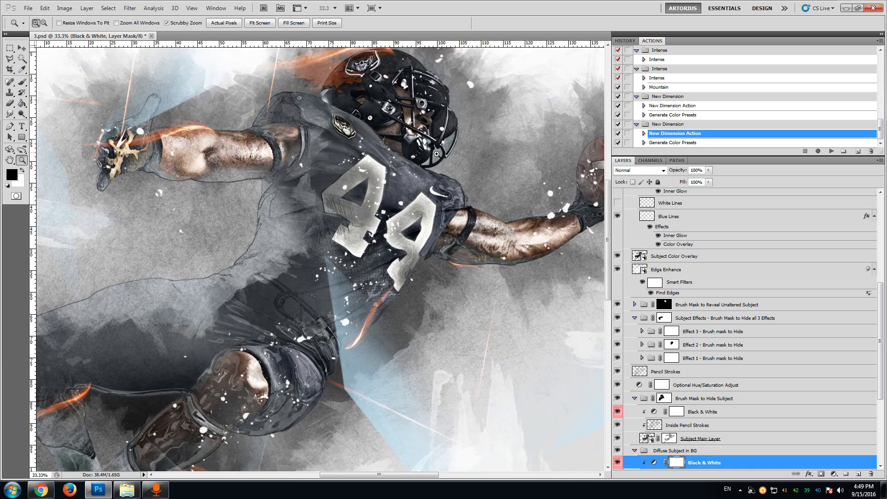
pyautogui.click(436, 153)
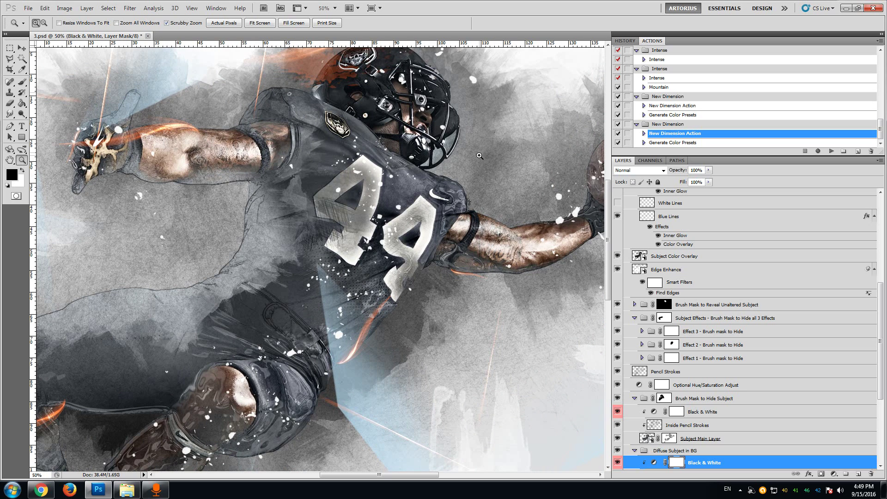
pyautogui.click(617, 257)
pyautogui.keyDown('alt'); pyautogui.click(340, 218); pyautogui.keyUp('alt')
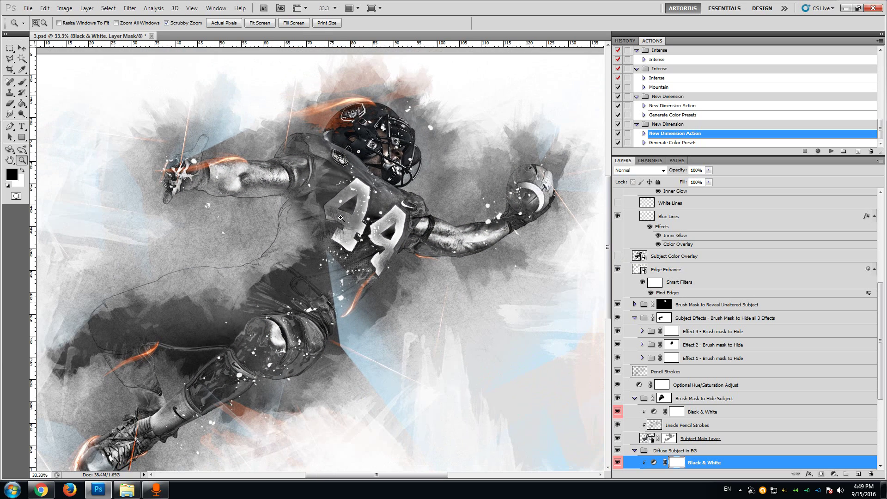
# Turn off the Black & White adjustment layer in the Diffuse Subject in BG group.
pyautogui.scroll(-1, 370, 212)
pyautogui.scroll(-5, 786, 386)
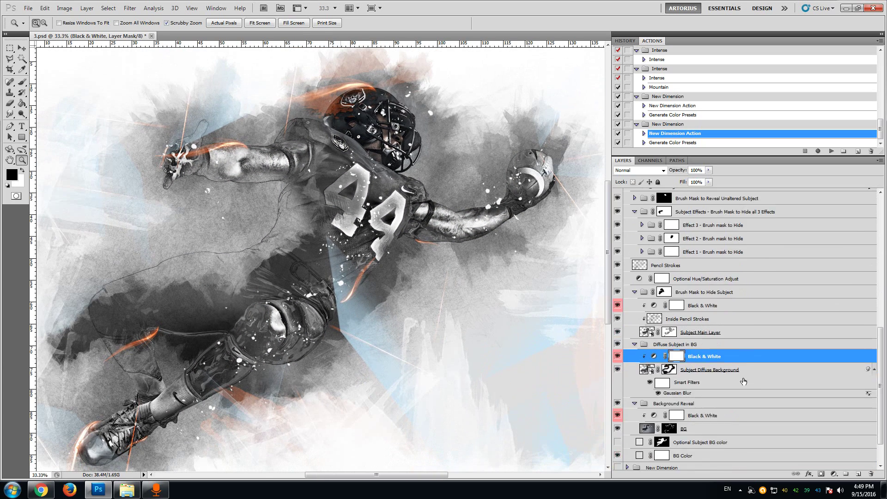
pyautogui.click(618, 356)
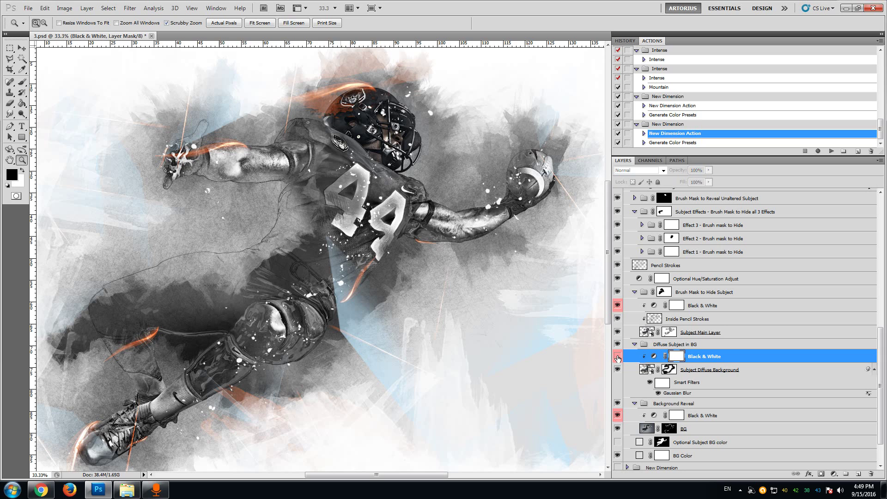
# Check the Blue Lines layer hidden and shown, and make the White Lines layer visible.
pyautogui.scroll(5, 747, 303)
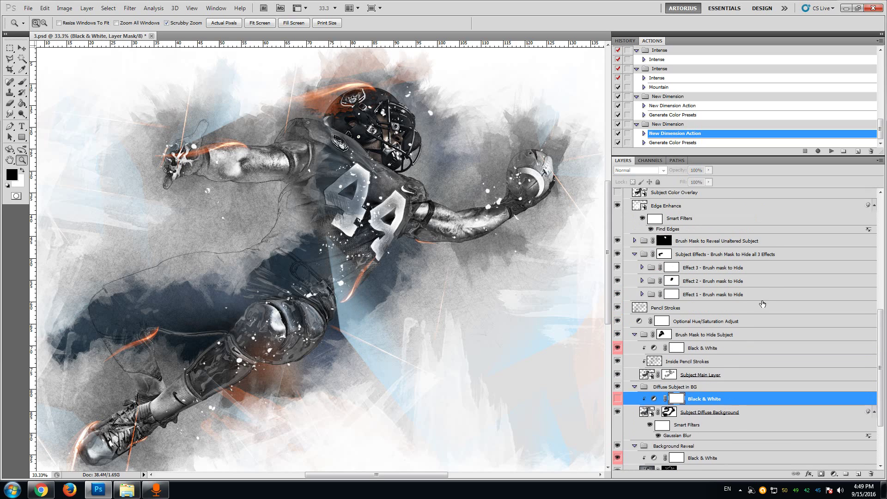
pyautogui.scroll(2, 747, 303)
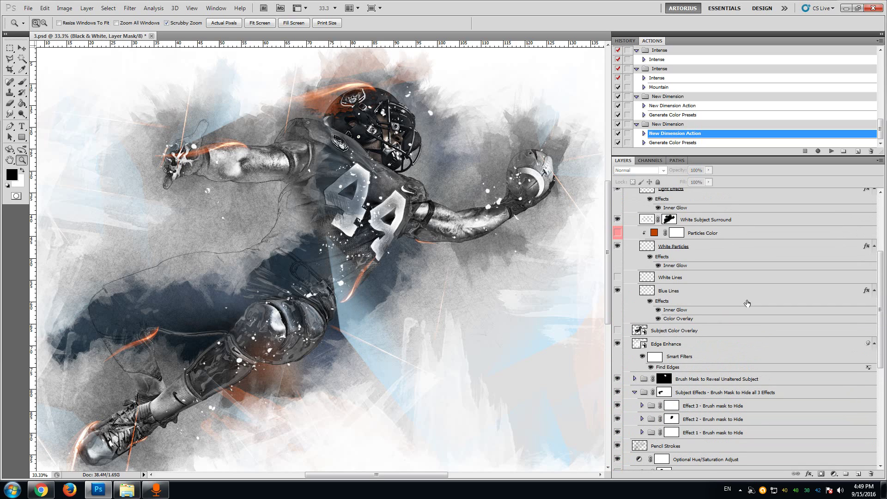
pyautogui.click(618, 291)
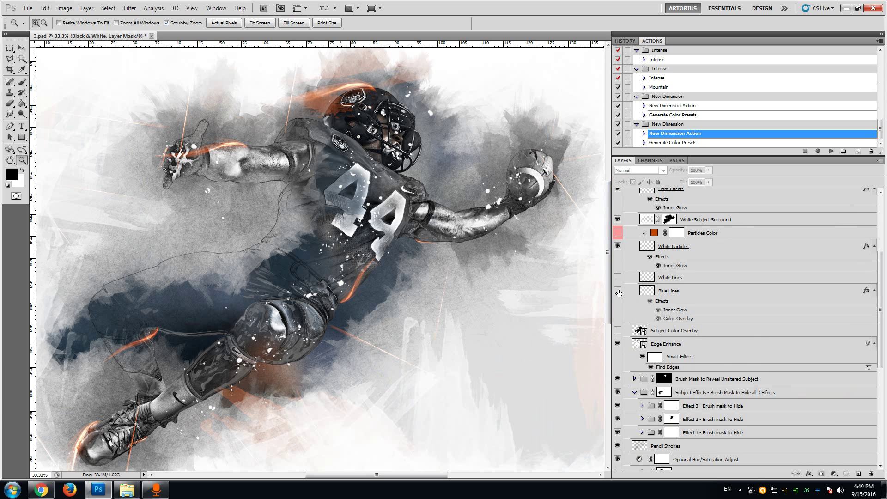
pyautogui.click(618, 291)
pyautogui.click(617, 278)
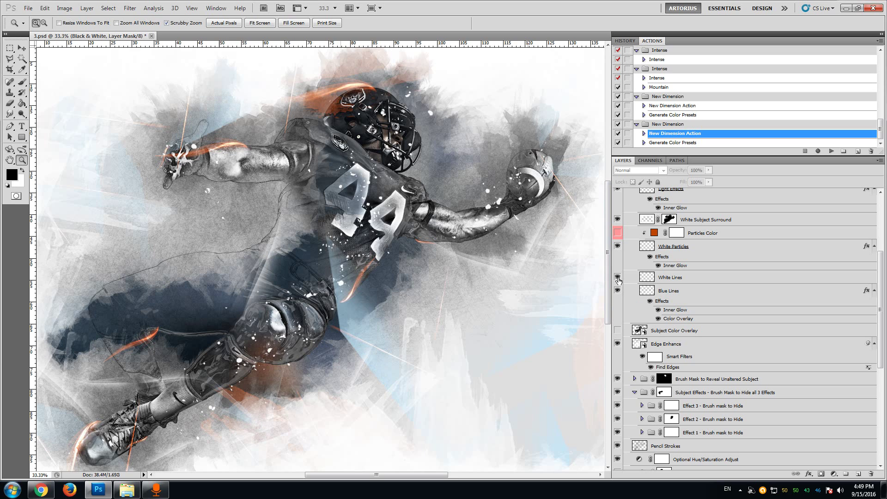
# Check the White Particles layer hidden and shown, and turn on its Particles Color layer with a blue fill after trying green.
pyautogui.click(618, 246)
pyautogui.click(617, 247)
pyautogui.click(618, 234)
pyautogui.doubleClick(653, 233)
pyautogui.click(640, 126)
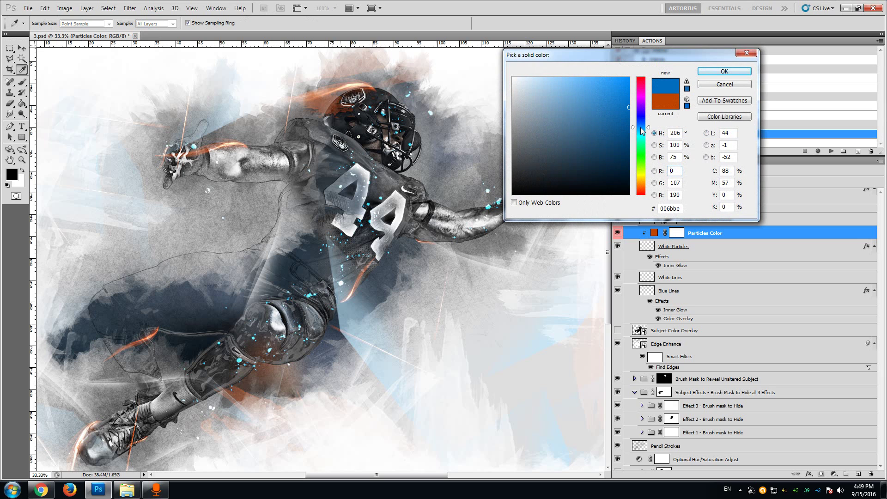
pyautogui.click(645, 145)
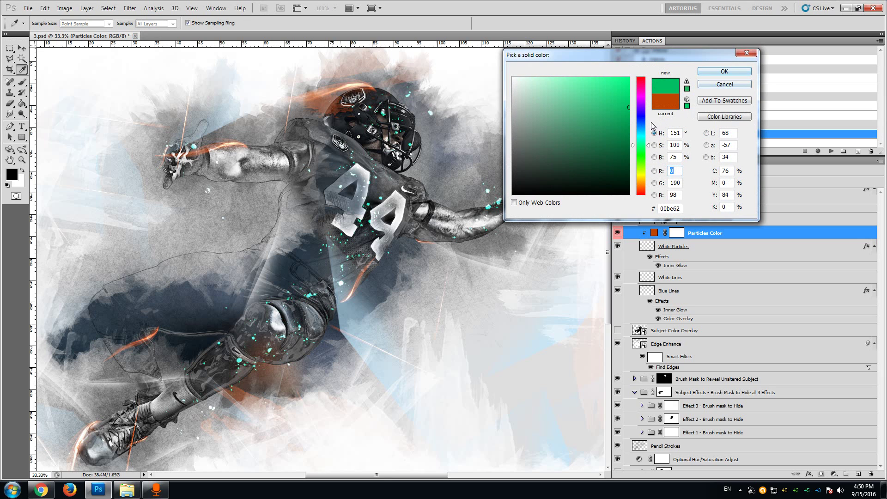
pyautogui.click(641, 127)
pyautogui.click(724, 71)
pyautogui.press('z')
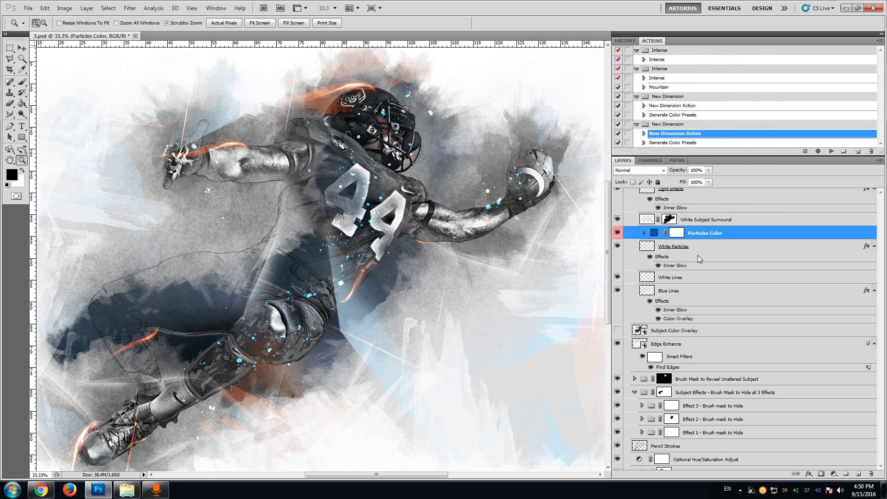
# Select the White Subject Surround layer and compare the whole image with it hidden and shown.
pyautogui.scroll(1, 685, 287)
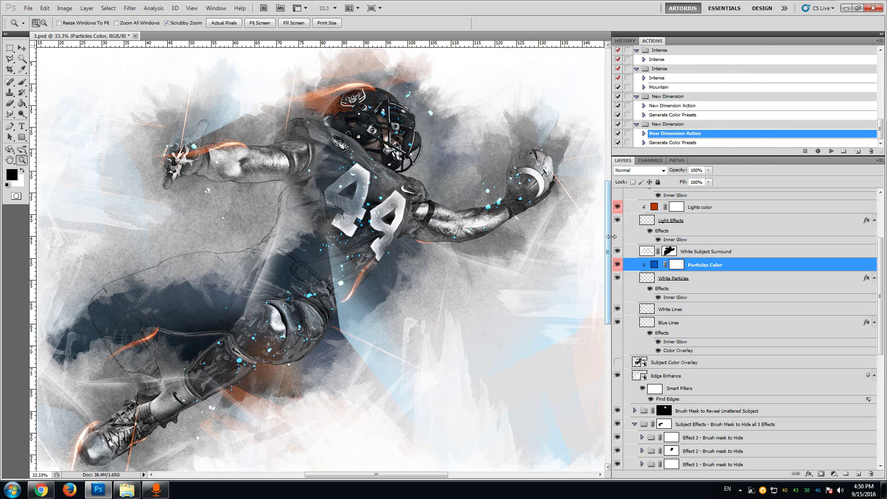
pyautogui.click(701, 255)
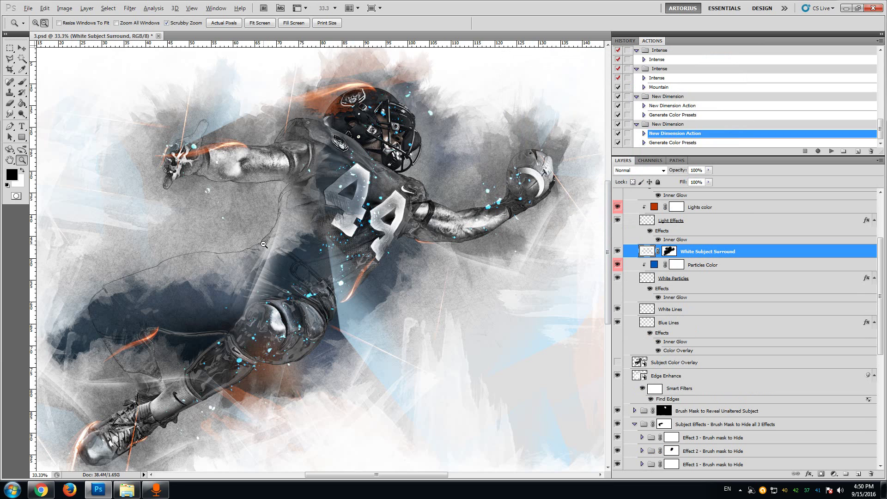
pyautogui.keyDown('alt'); pyautogui.click(264, 246); pyautogui.keyUp('alt')
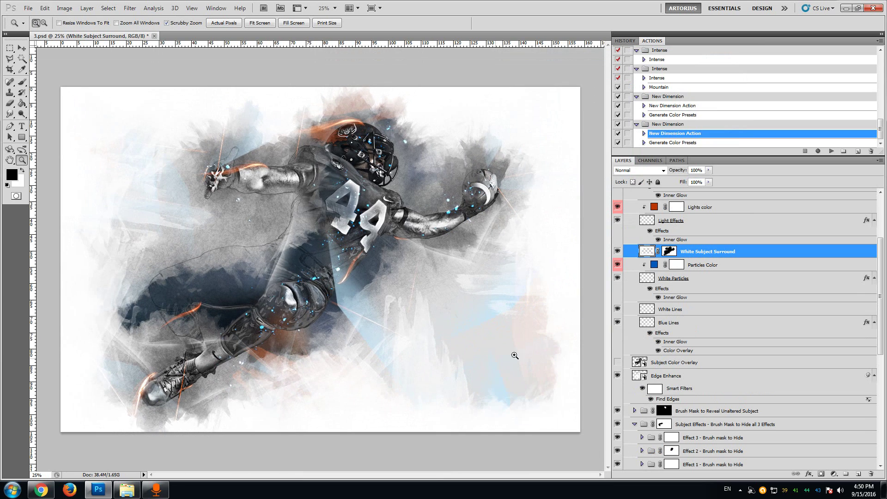
pyautogui.click(617, 251)
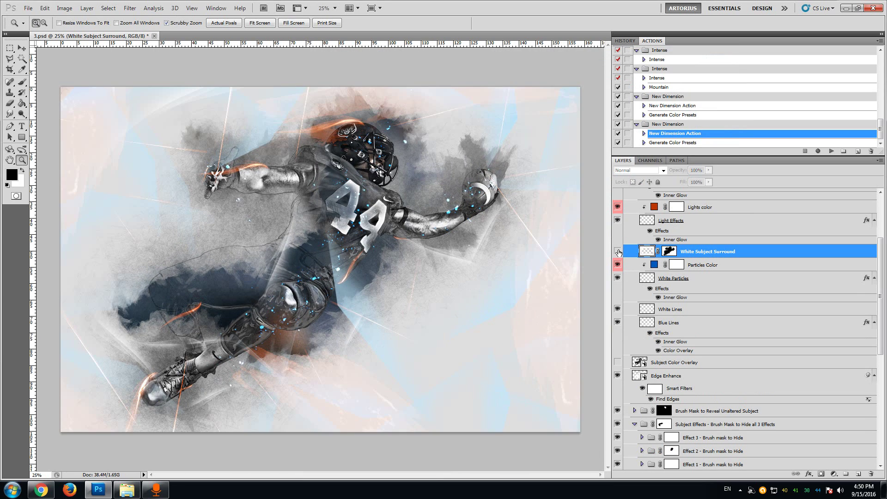
pyautogui.click(618, 251)
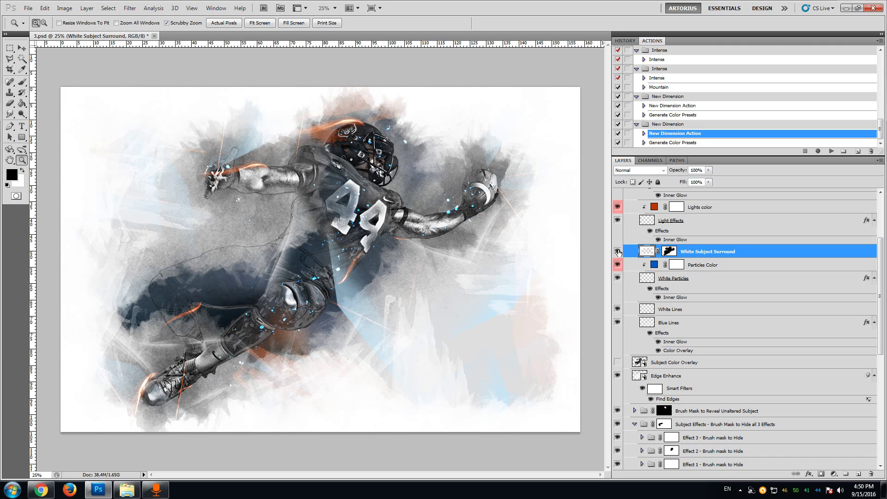
# Check the Light Effects layer hidden and shown, and set its Lights color fill to blue 0061bc.
pyautogui.click(329, 240)
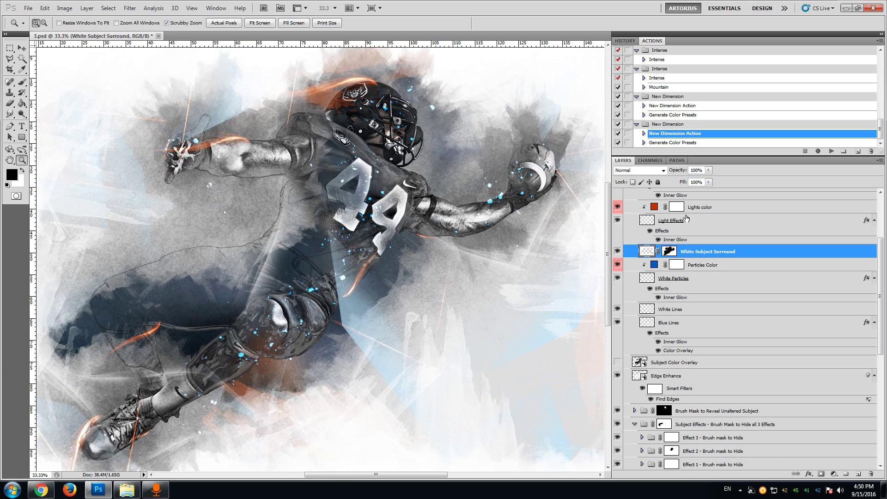
pyautogui.scroll(2, 663, 343)
pyautogui.scroll(4, 663, 343)
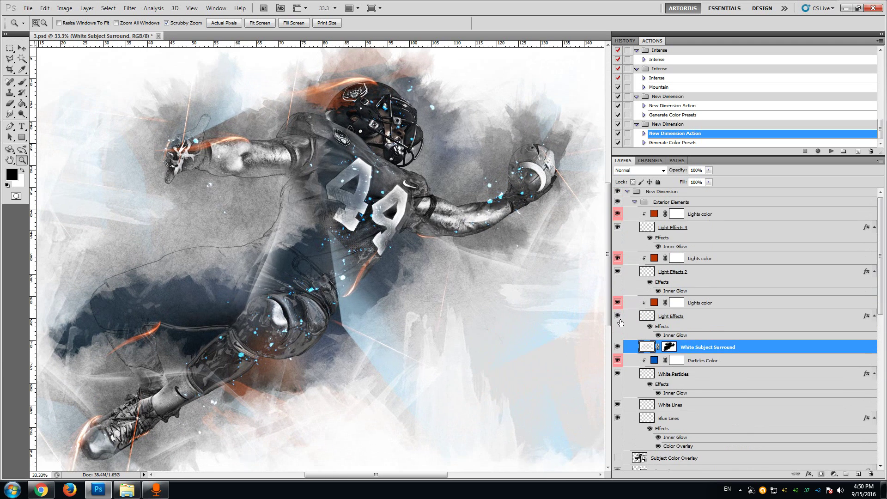
pyautogui.click(618, 316)
pyautogui.click(618, 316)
pyautogui.doubleClick(654, 303)
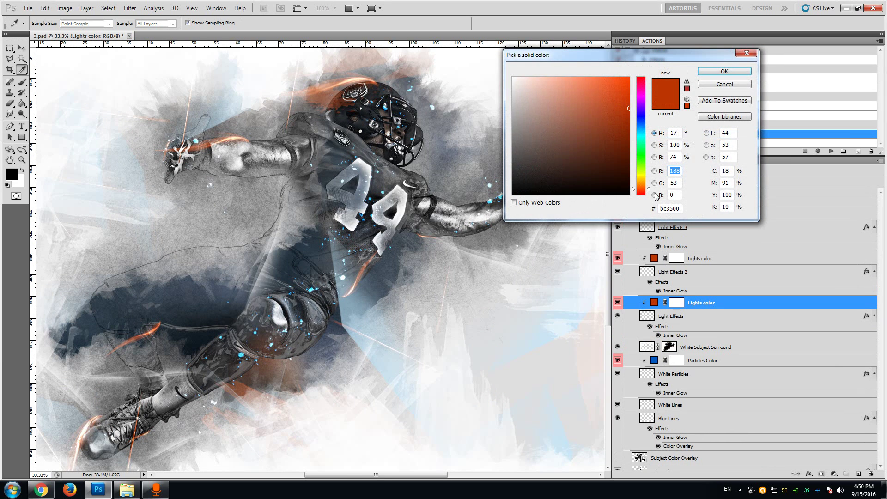
pyautogui.click(644, 128)
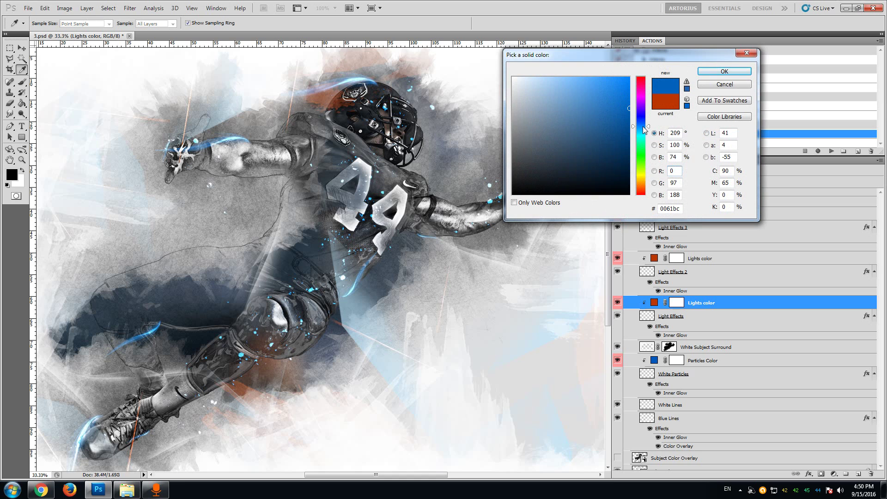
pyautogui.click(724, 71)
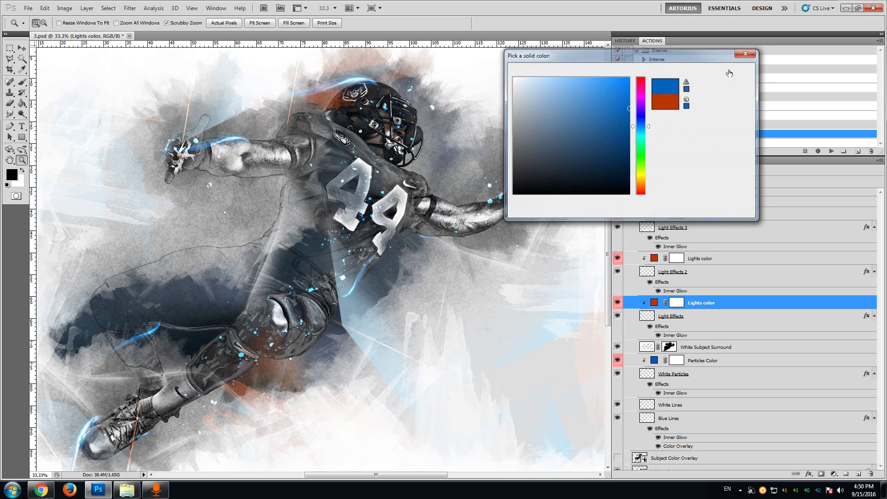
# Compare the image with the Light Effects 2 and Light Effects 3 layers each hidden and shown.
pyautogui.click(617, 272)
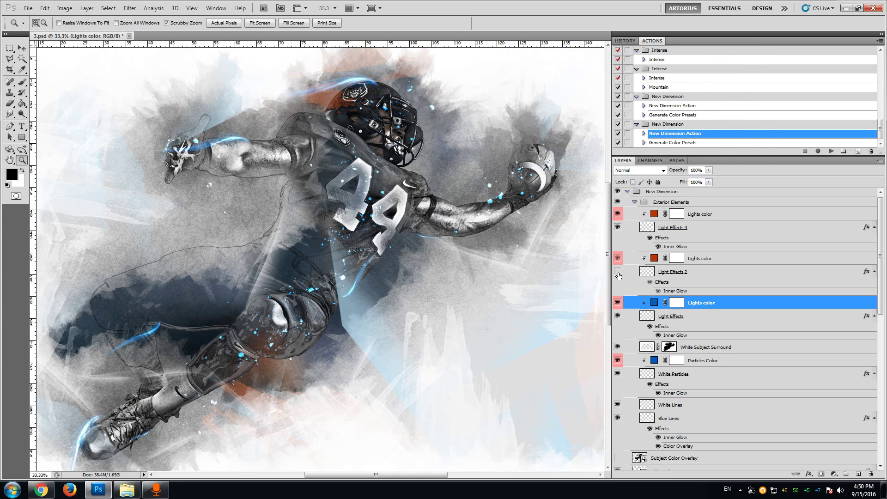
pyautogui.click(618, 271)
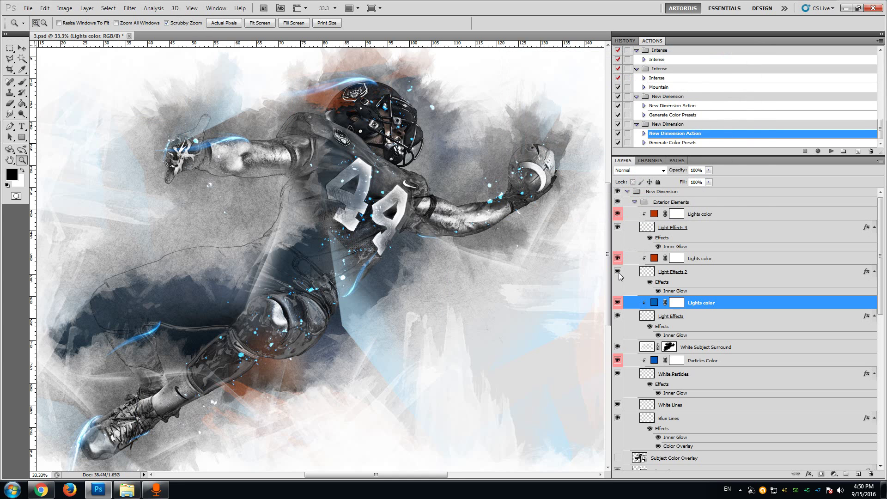
pyautogui.click(618, 227)
pyautogui.click(617, 228)
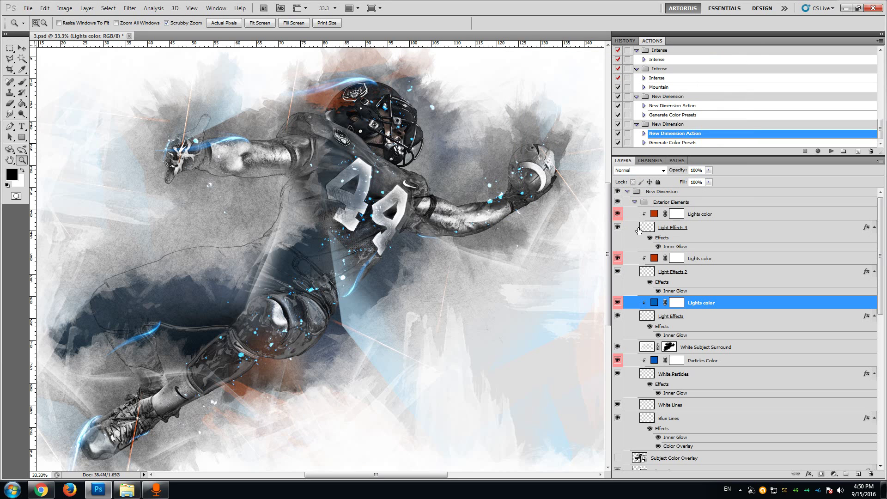
# Set the Lights color fill above Light Effects 3 to blue 0085bc after trying orange and purple.
pyautogui.doubleClick(654, 214)
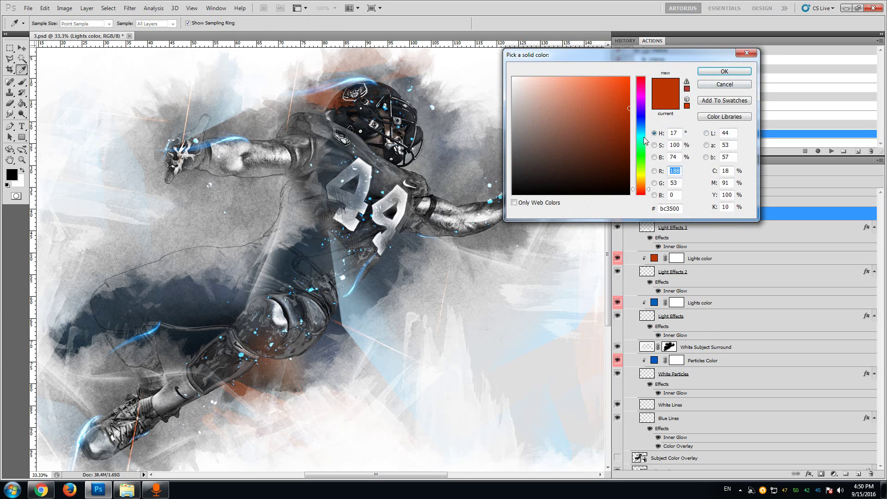
pyautogui.click(643, 167)
pyautogui.click(640, 184)
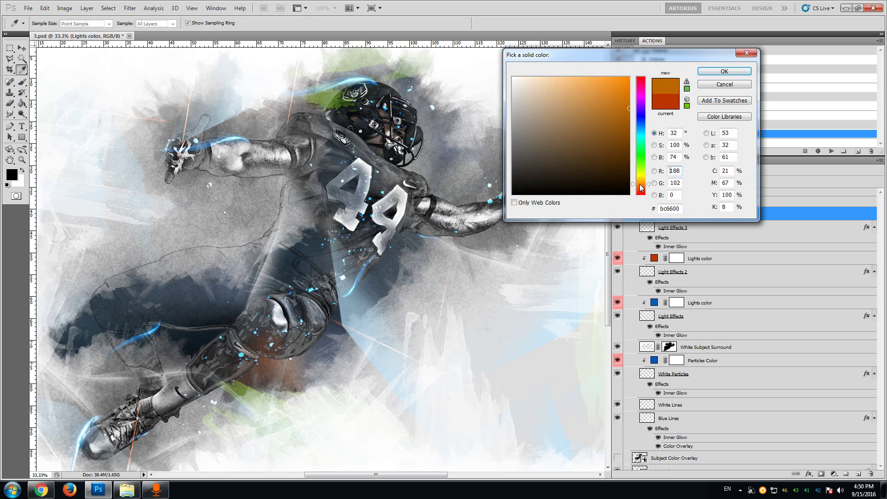
pyautogui.click(641, 129)
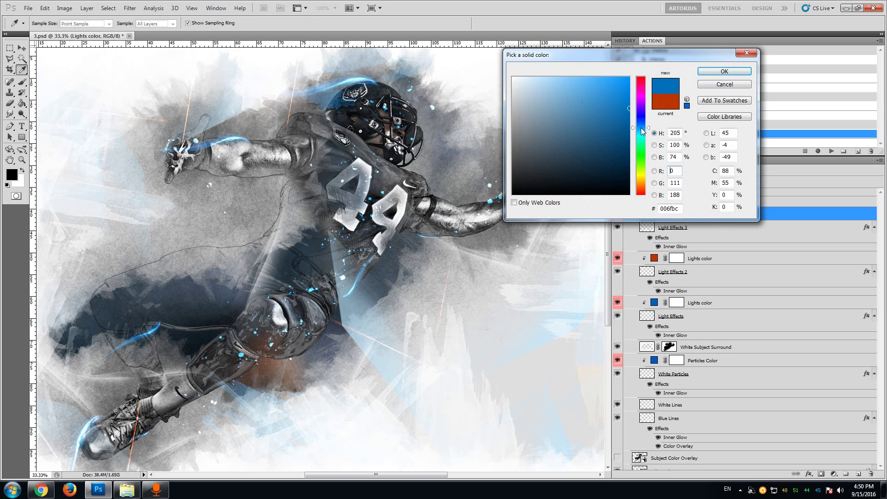
pyautogui.click(642, 101)
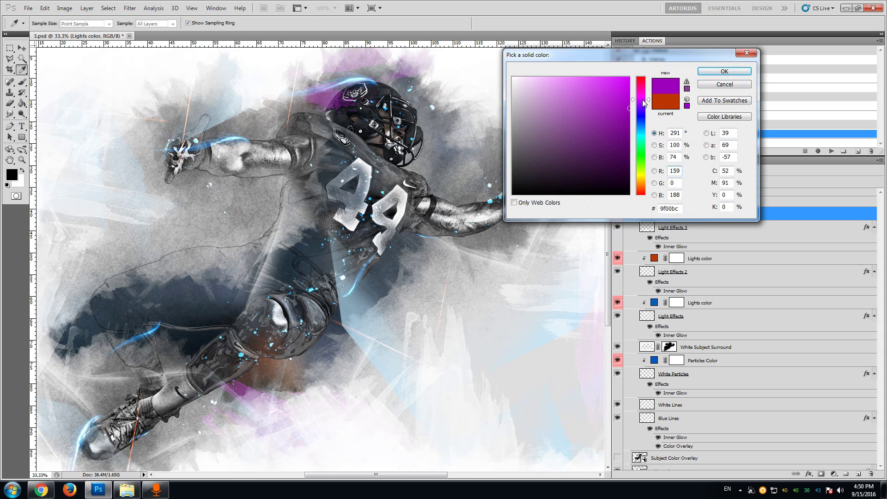
pyautogui.click(641, 130)
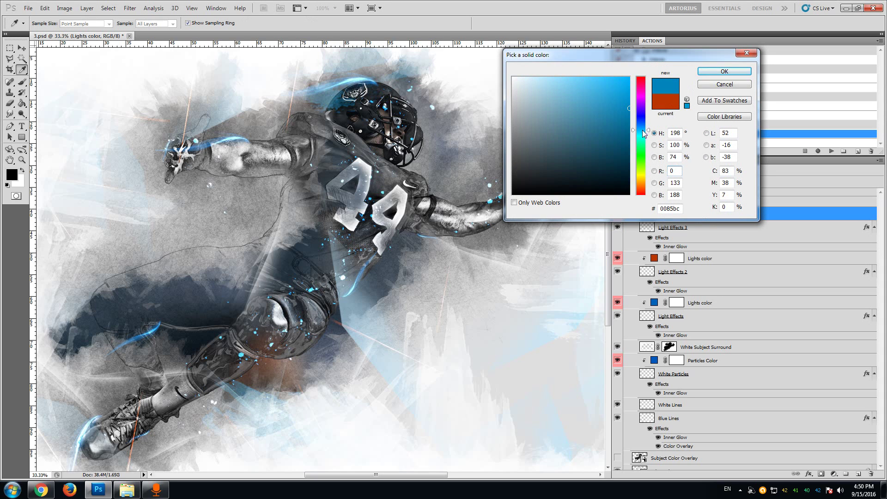
pyautogui.click(724, 71)
pyautogui.press('z')
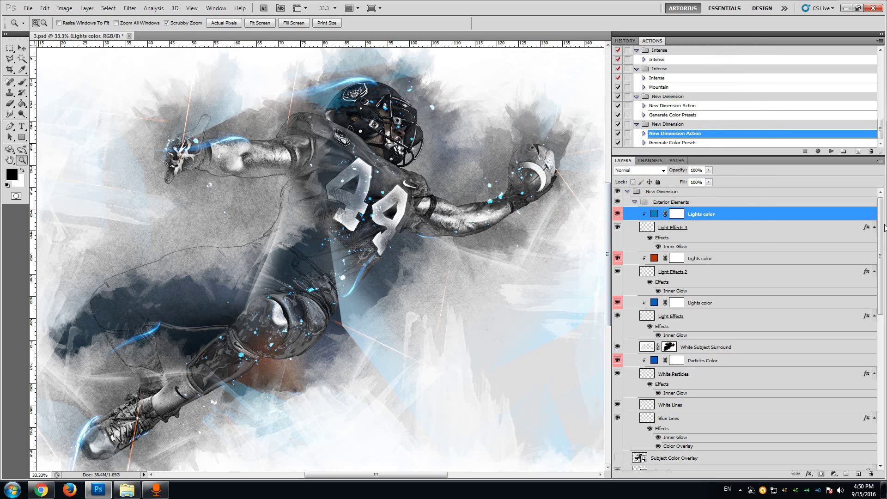
# Try red, teal and green fills on the BG Color layer and apply neutral grey a9a9a9.
pyautogui.moveTo(881, 222); pyautogui.dragTo(884, 369)
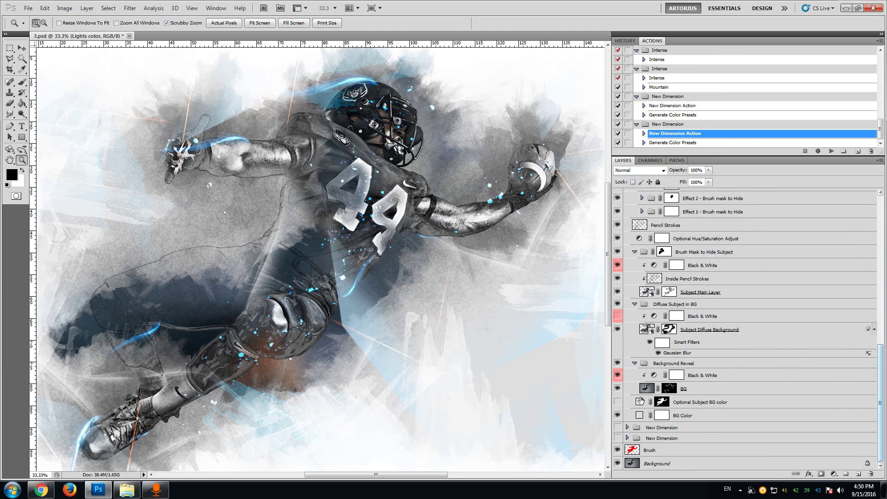
pyautogui.click(693, 417)
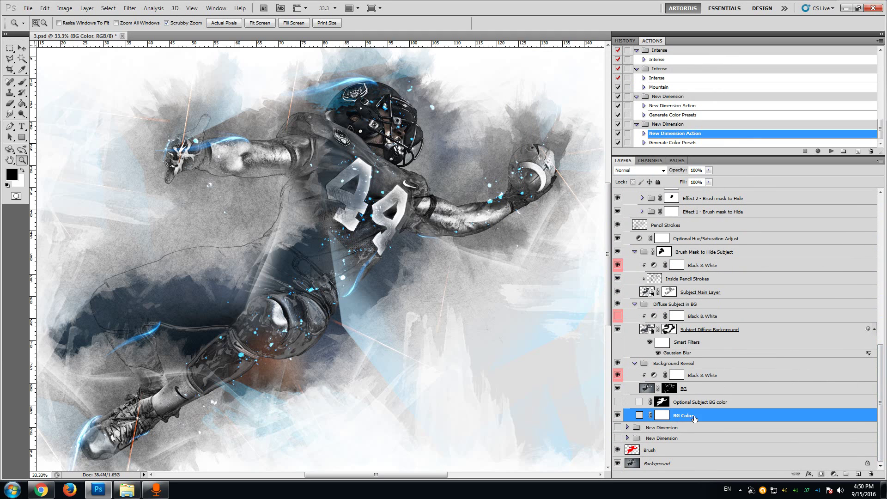
pyautogui.doubleClick(639, 416)
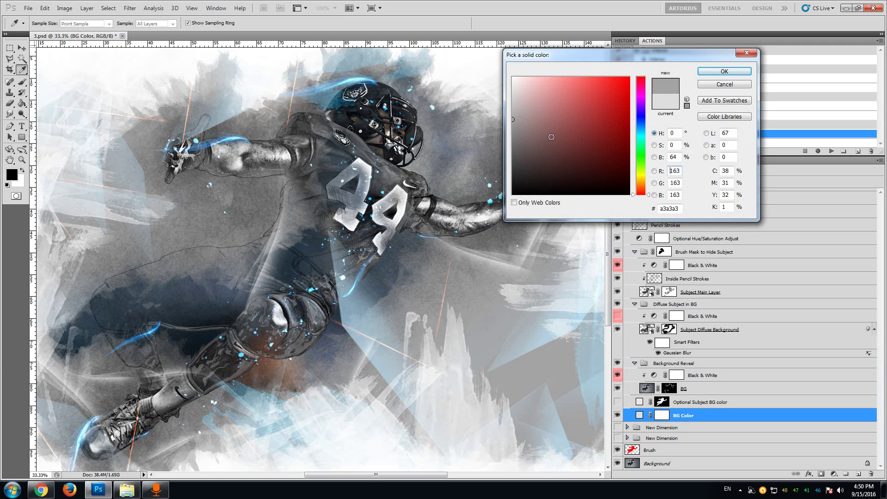
pyautogui.click(551, 137)
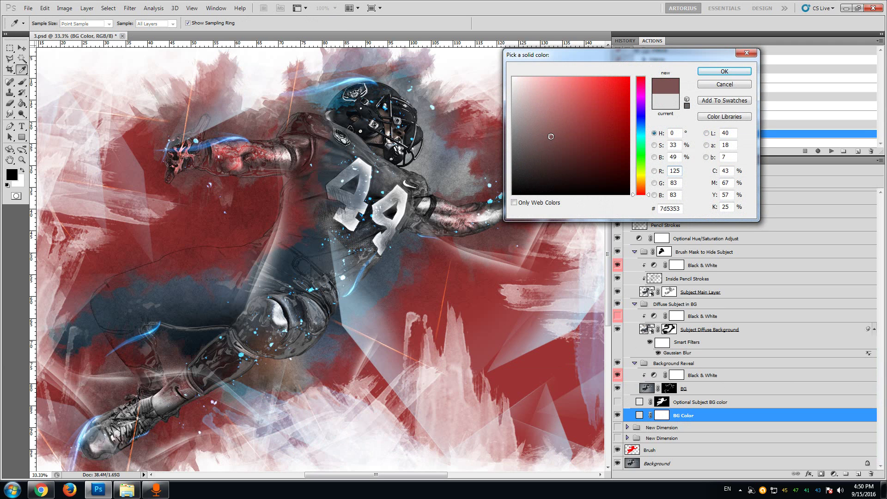
pyautogui.click(639, 133)
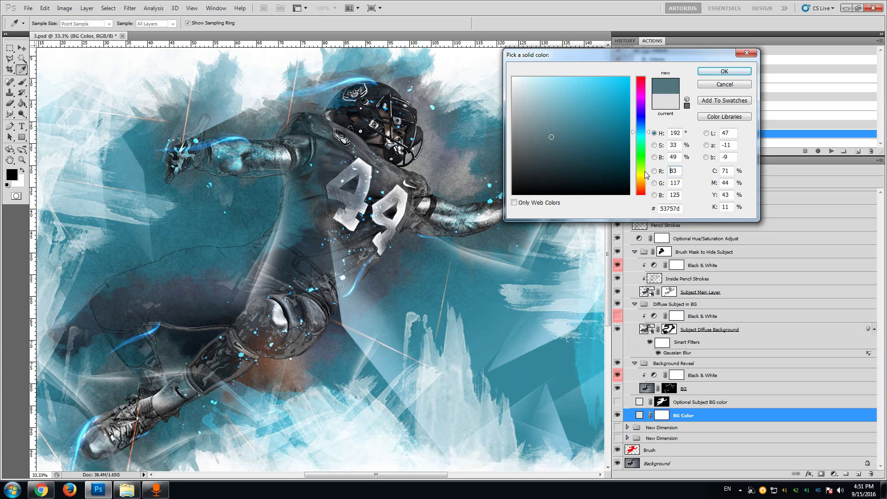
pyautogui.click(640, 169)
pyautogui.click(513, 135)
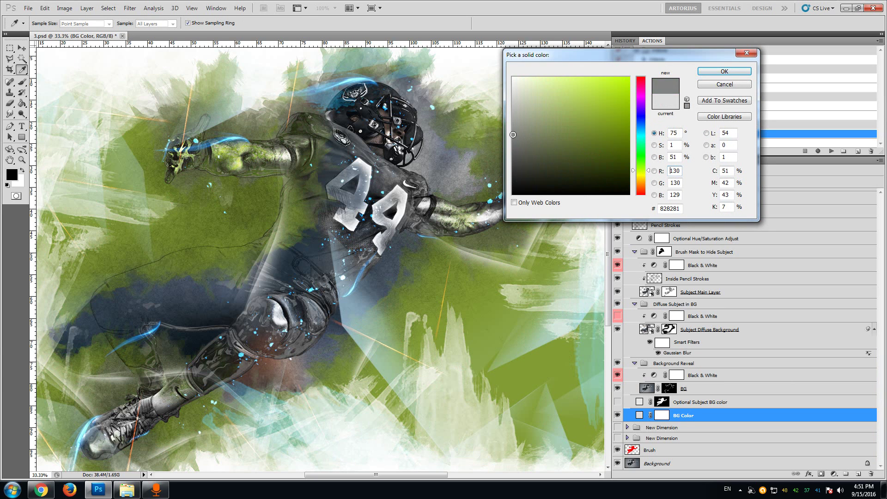
pyautogui.moveTo(520, 135); pyautogui.dragTo(529, 127)
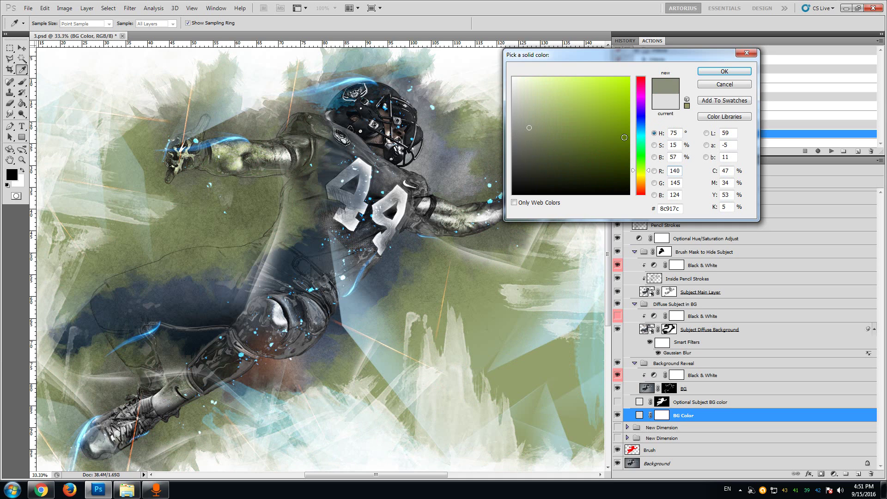
pyautogui.moveTo(642, 135); pyautogui.dragTo(640, 131)
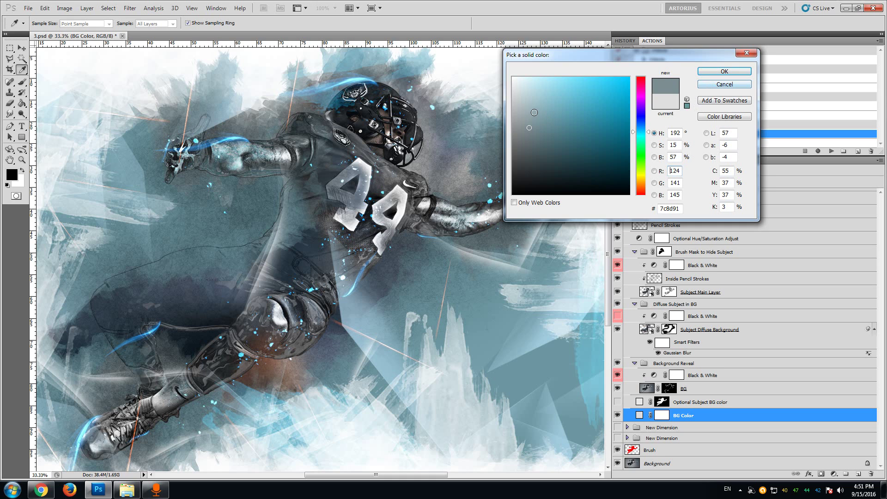
pyautogui.moveTo(531, 110); pyautogui.dragTo(492, 116)
pyautogui.click(702, 71)
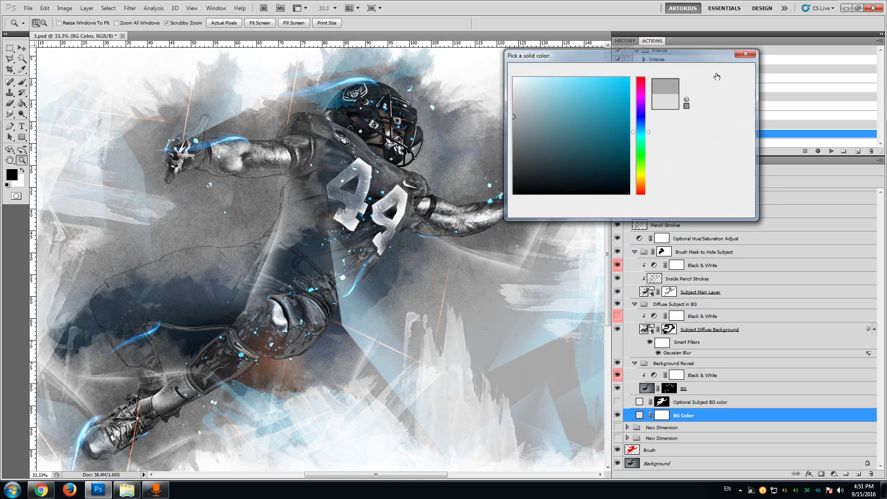
# Show the Optional Subject BG color layer and preview its fill in grey, red, blue, green, orange and white.
pyautogui.click(696, 405)
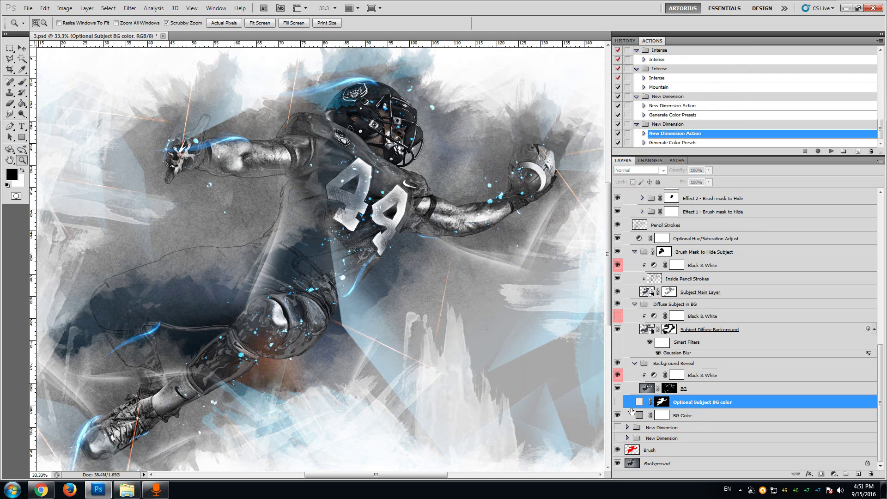
pyautogui.click(617, 402)
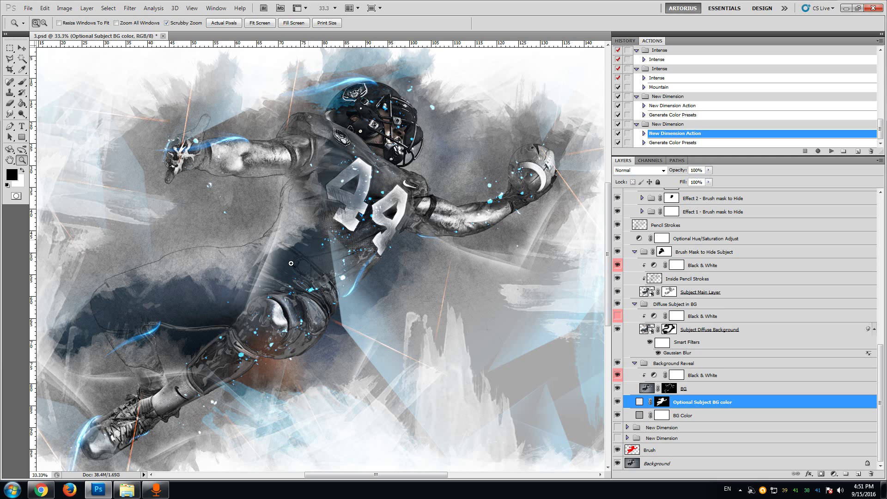
pyautogui.doubleClick(640, 401)
pyautogui.moveTo(516, 128); pyautogui.dragTo(504, 127)
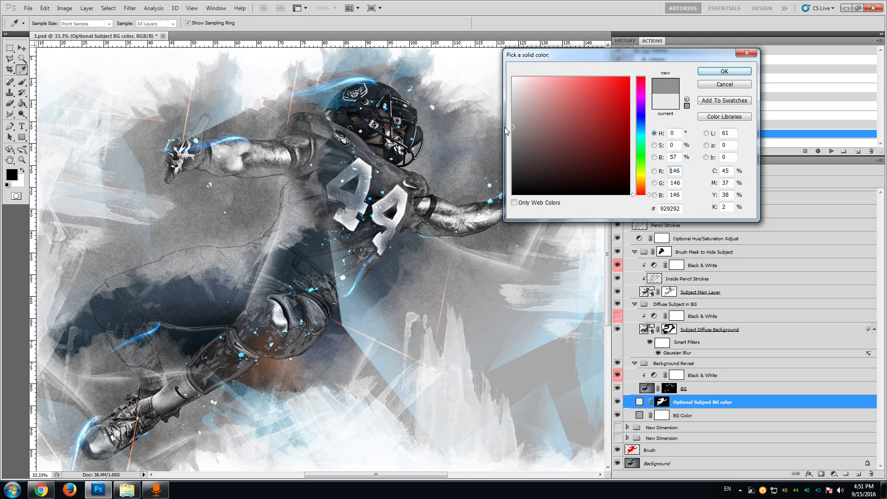
pyautogui.moveTo(568, 132); pyautogui.dragTo(646, 131)
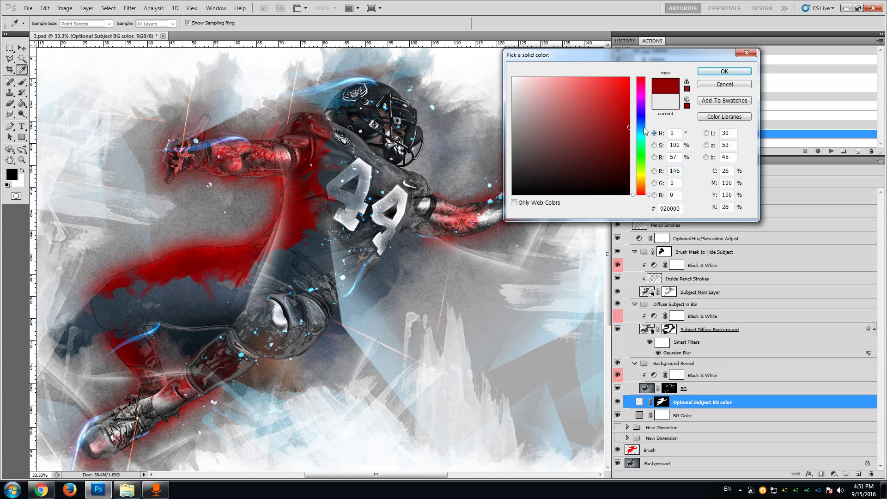
pyautogui.click(645, 129)
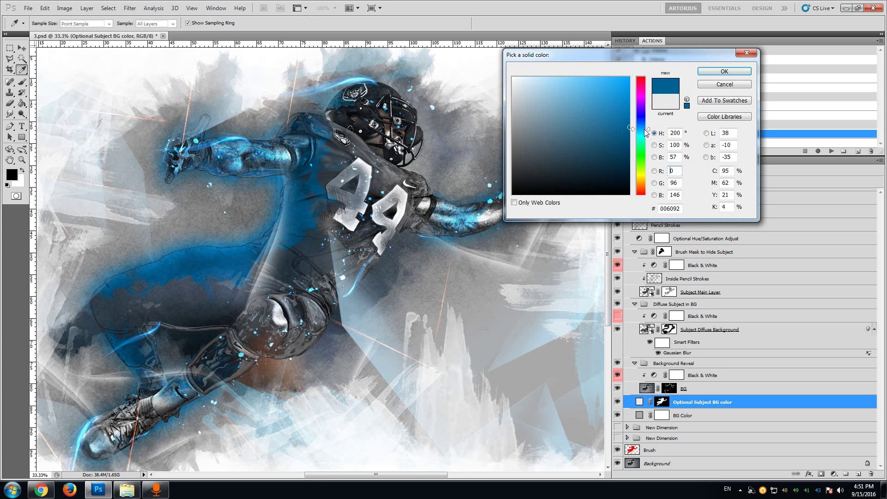
pyautogui.moveTo(629, 128)
pyautogui.mouseDown()
pyautogui.moveTo(630, 77)
pyautogui.moveTo(650, 63)
pyautogui.mouseUp()
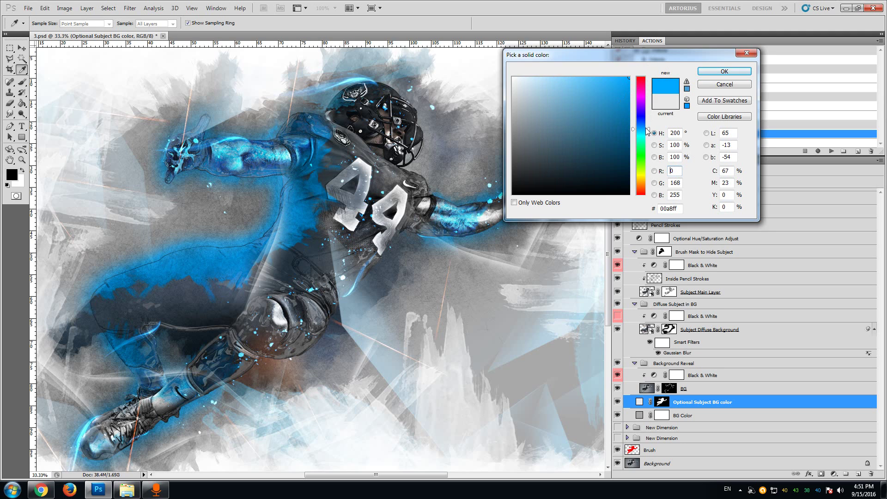
pyautogui.click(641, 158)
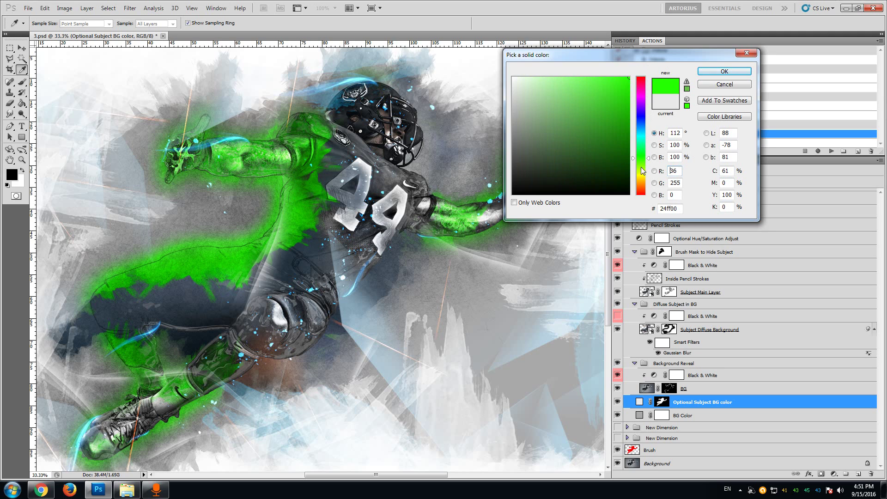
pyautogui.click(644, 178)
pyautogui.click(646, 183)
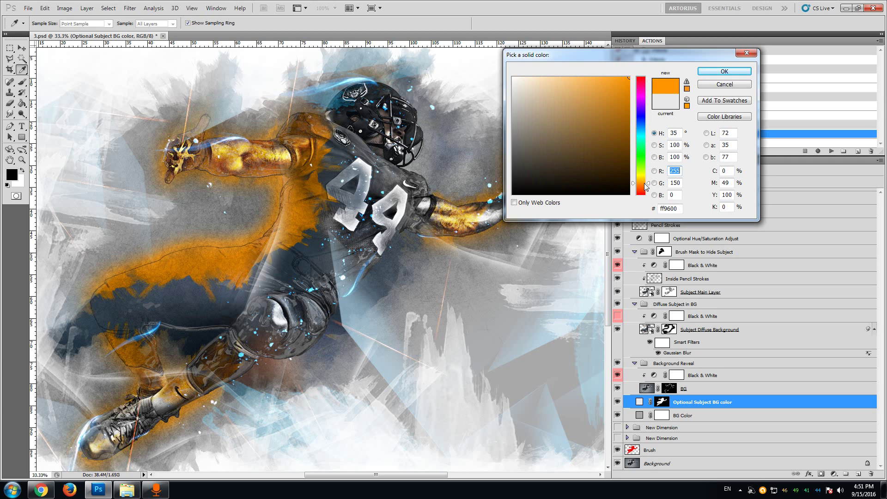
pyautogui.click(642, 129)
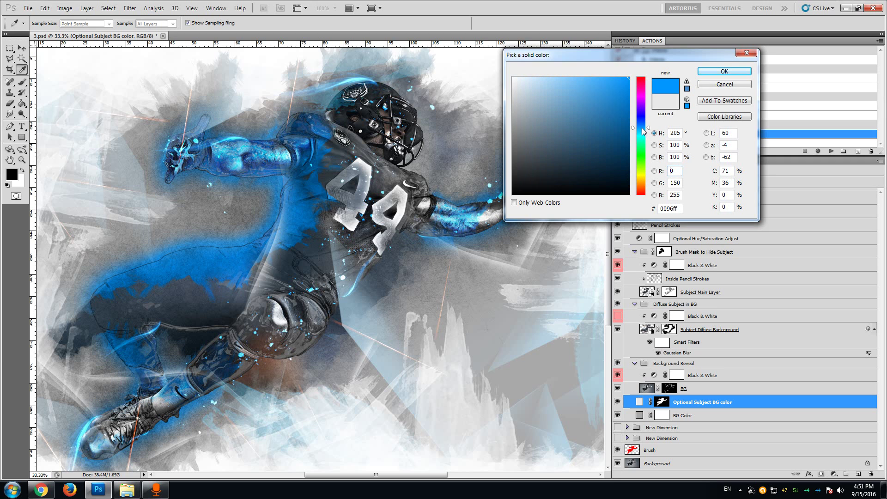
pyautogui.moveTo(615, 122)
pyautogui.mouseDown()
pyautogui.moveTo(576, 94)
pyautogui.moveTo(570, 68)
pyautogui.moveTo(506, 65)
pyautogui.mouseUp()
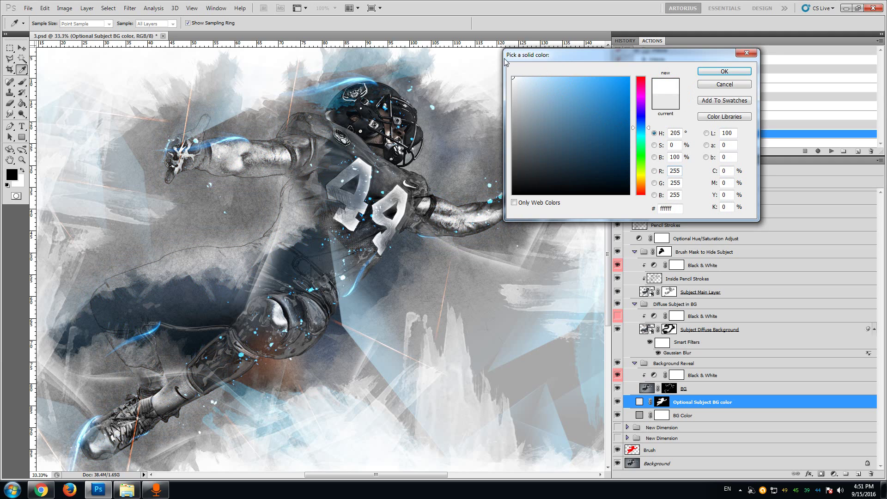
# Preview black for the Optional Subject BG color fill, set it to bright blue and hide the layer.
pyautogui.moveTo(587, 146)
pyautogui.mouseDown()
pyautogui.moveTo(578, 156)
pyautogui.moveTo(594, 157)
pyautogui.moveTo(529, 208)
pyautogui.mouseUp()
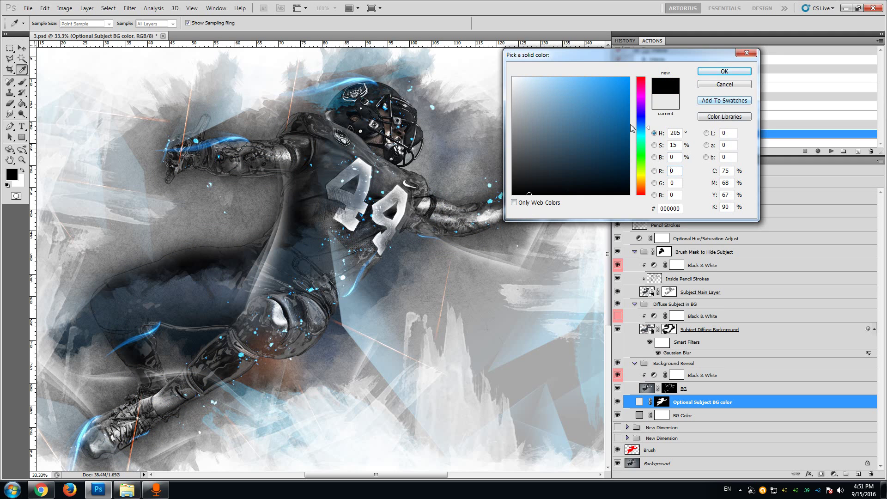
pyautogui.click(616, 124)
pyautogui.moveTo(607, 128); pyautogui.dragTo(636, 103)
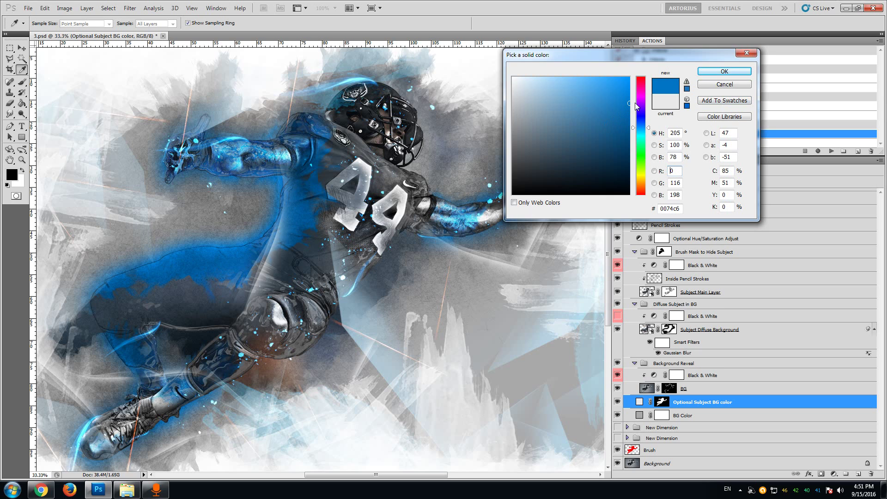
pyautogui.click(642, 130)
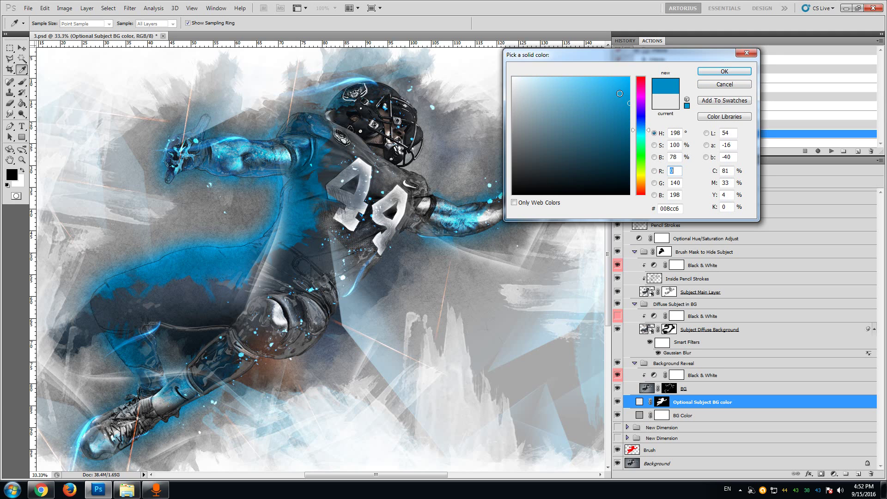
pyautogui.moveTo(620, 93); pyautogui.dragTo(643, 66)
pyautogui.click(725, 73)
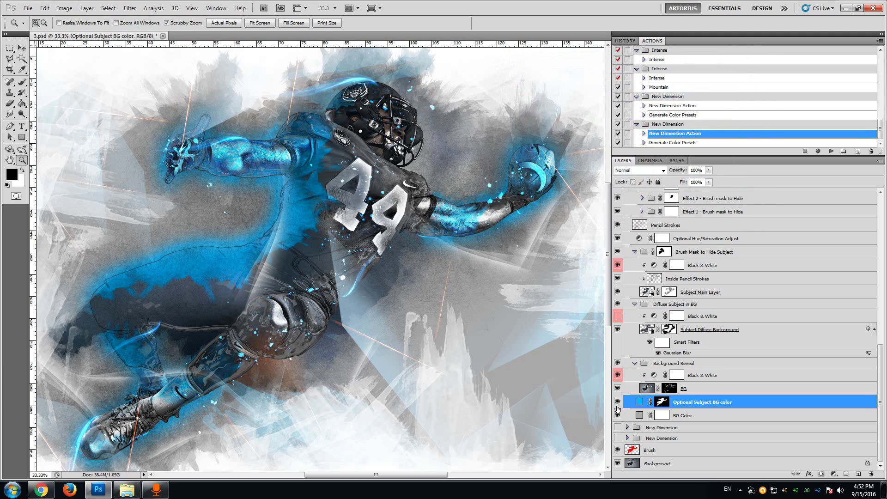
pyautogui.click(618, 402)
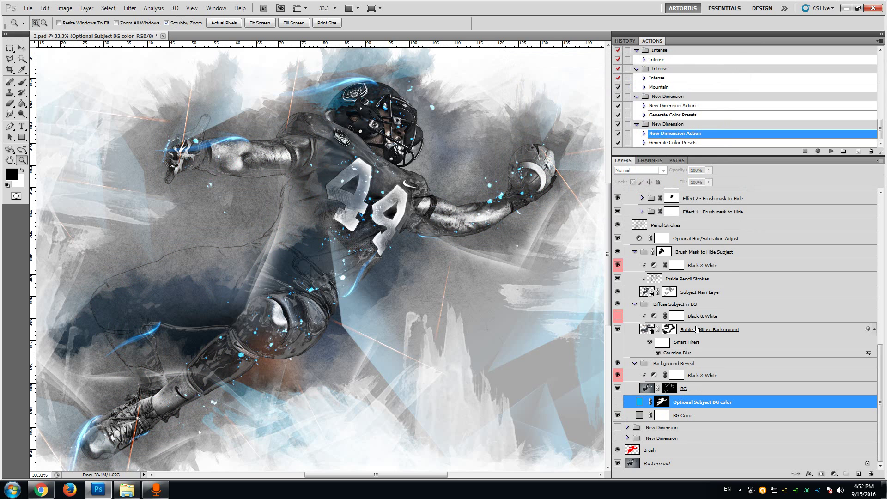
# Compare the Diffuse Subject in BG group with its Black & White adjustment on and off.
pyautogui.scroll(1, 697, 338)
pyautogui.scroll(-1, 697, 339)
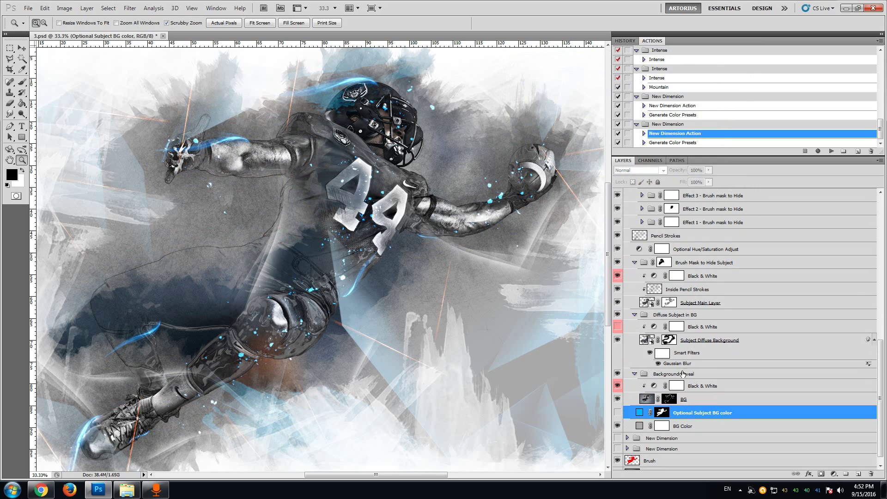
pyautogui.click(618, 328)
pyautogui.click(618, 328)
# Set the BG Color layer's fill to light grey dddddd.
pyautogui.doubleClick(639, 426)
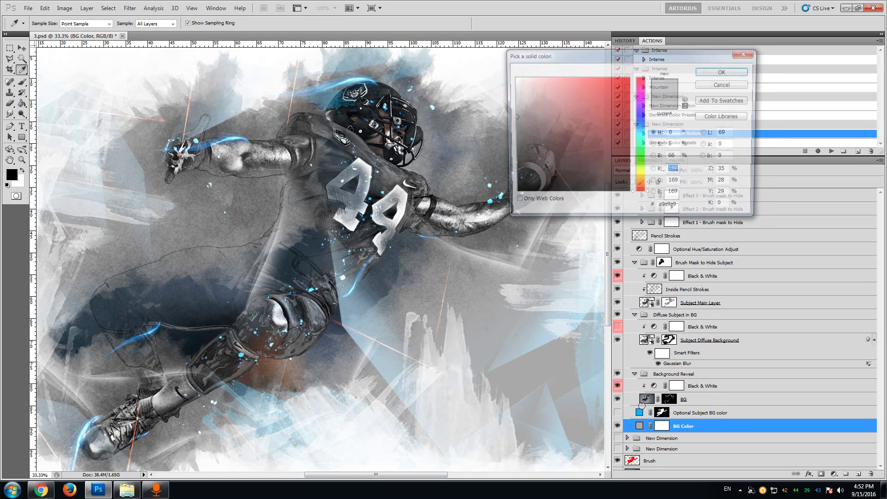
pyautogui.moveTo(540, 106); pyautogui.dragTo(499, 93)
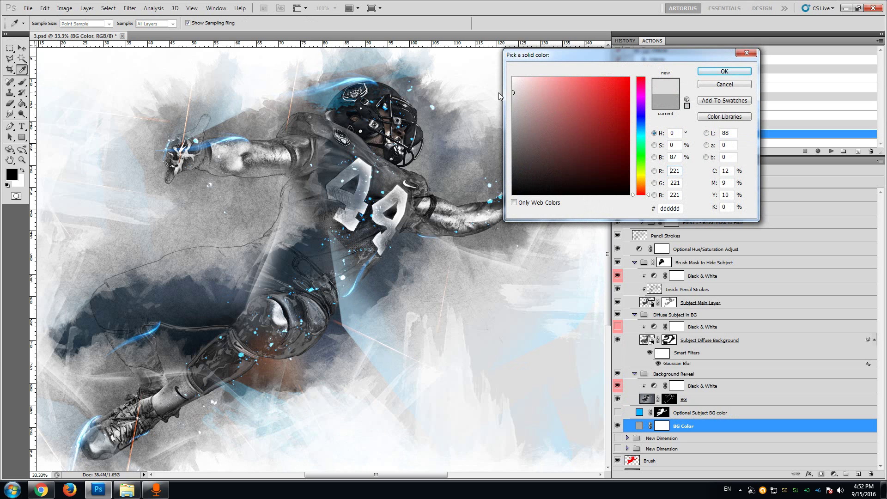
pyautogui.click(724, 71)
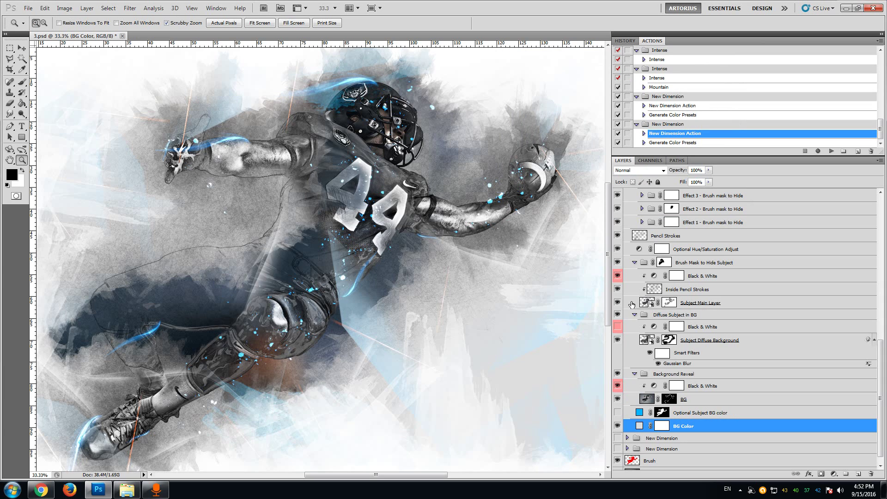
# Hide the Black & White adjustment in the Brush Mask to Hide Subject group.
pyautogui.click(617, 277)
pyautogui.scroll(2, 651, 318)
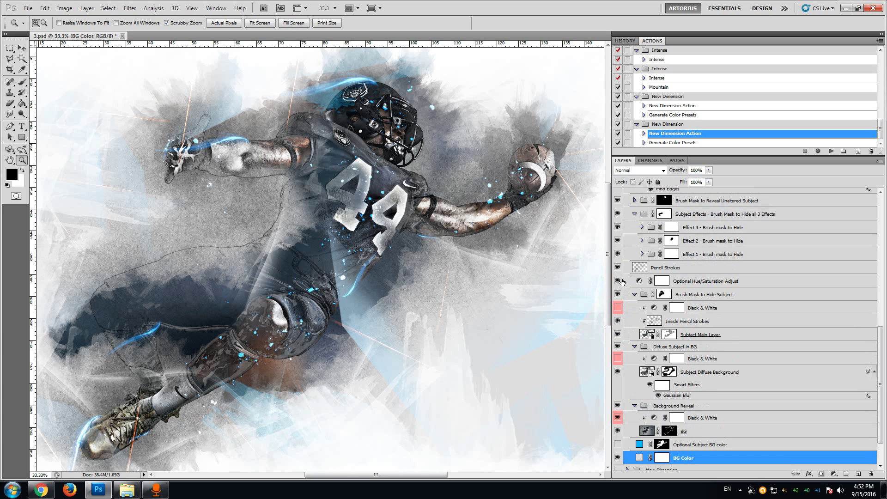
pyautogui.scroll(2, 758, 306)
pyautogui.scroll(2, 766, 307)
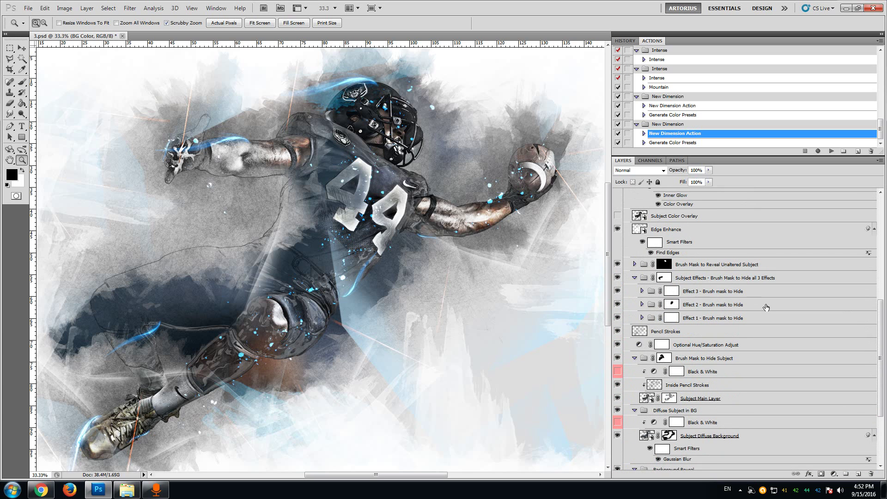